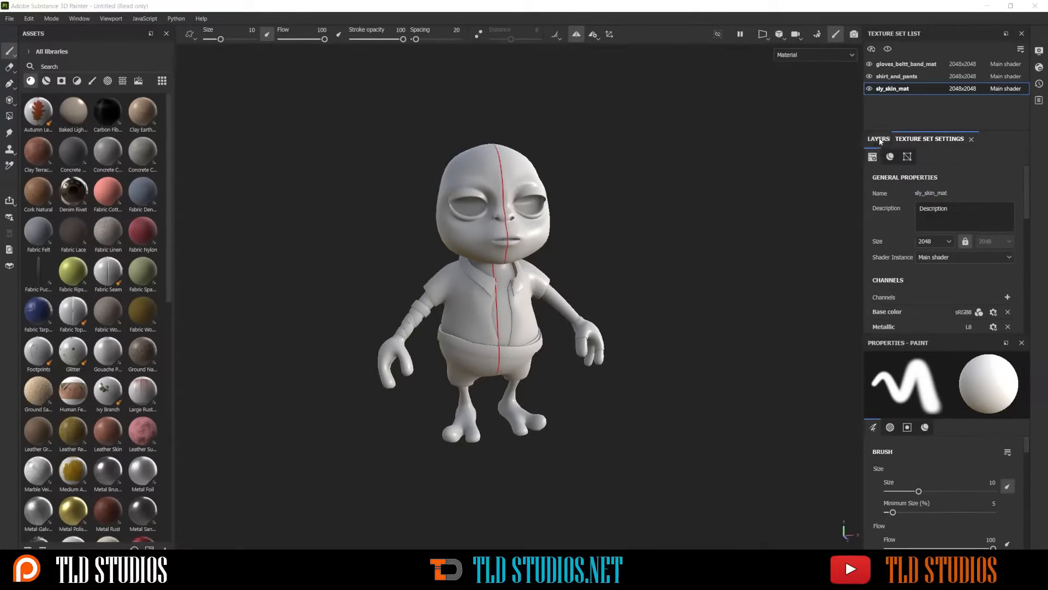
Set the sly_skin_mat texture set's size to 4096 and return to its layer stack
click(937, 242)
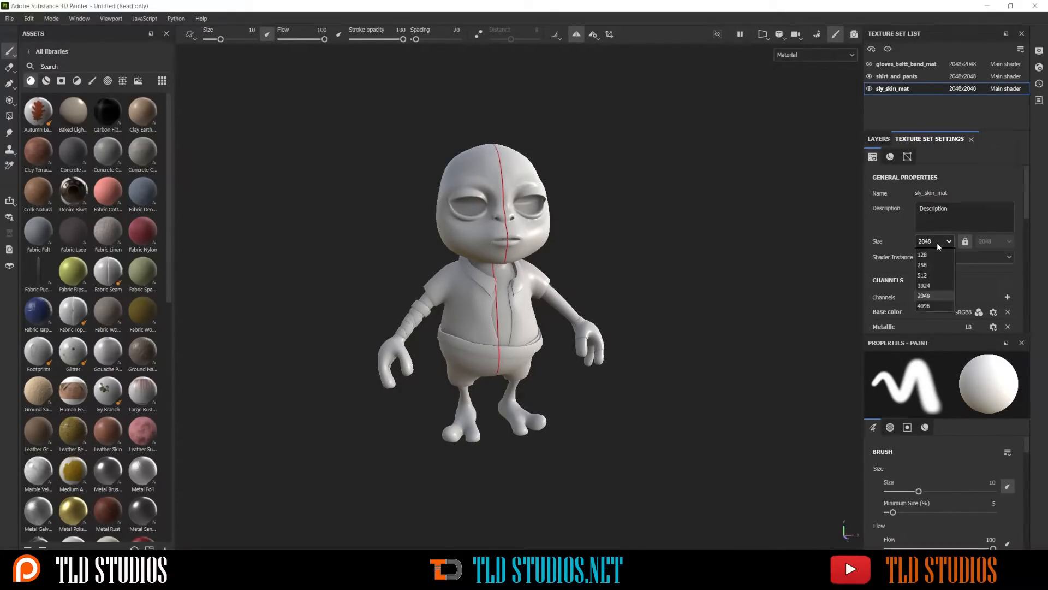
click(926, 306)
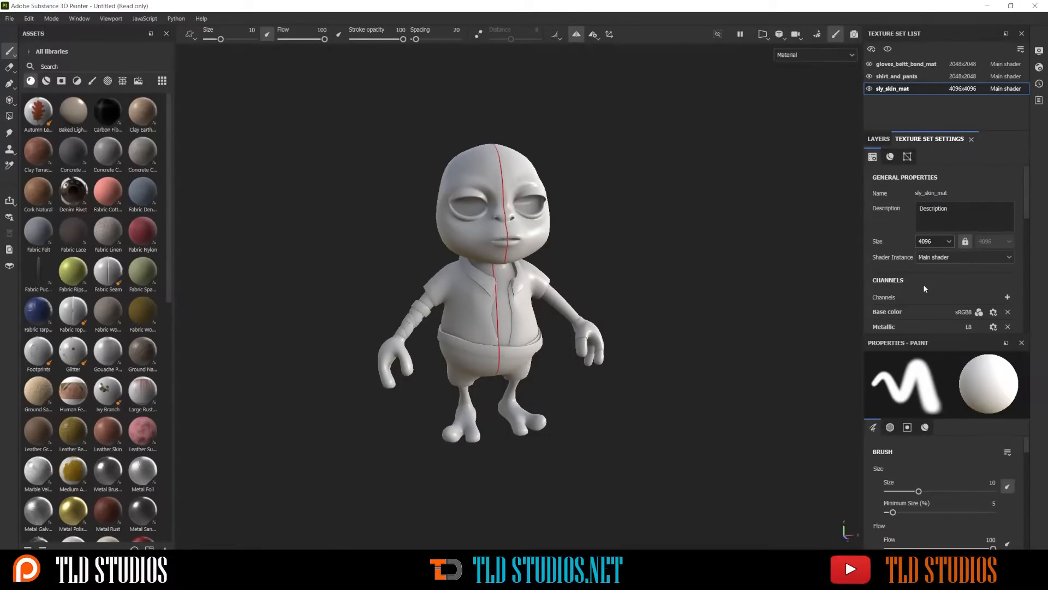
click(942, 242)
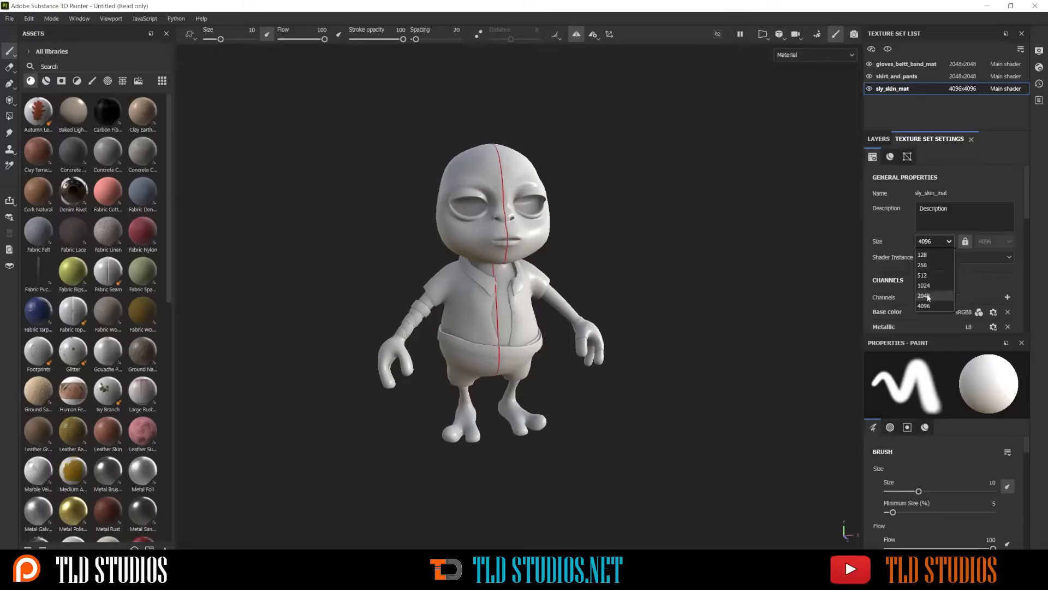
click(981, 180)
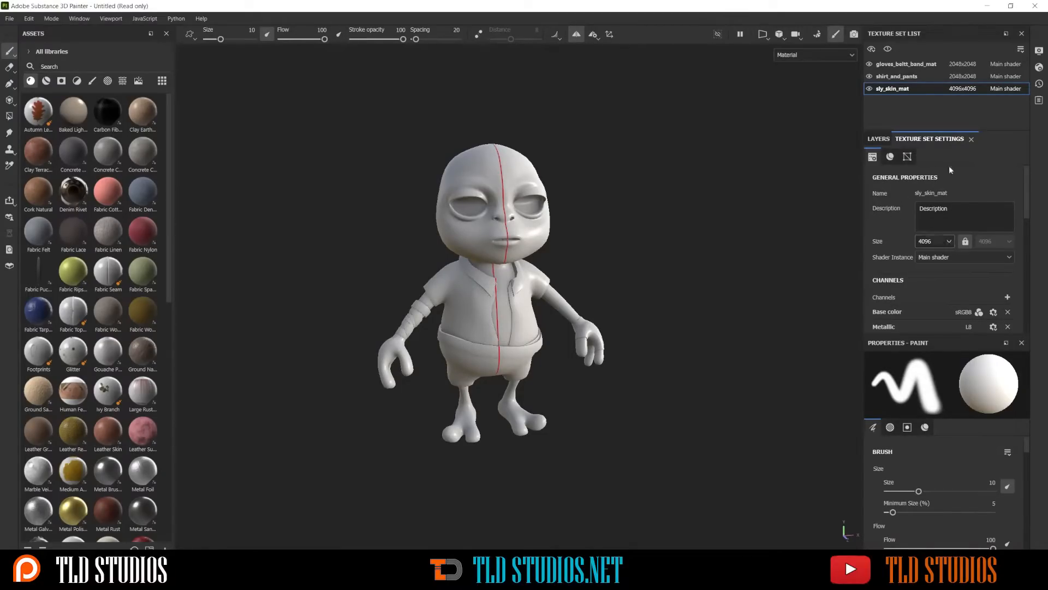
click(877, 139)
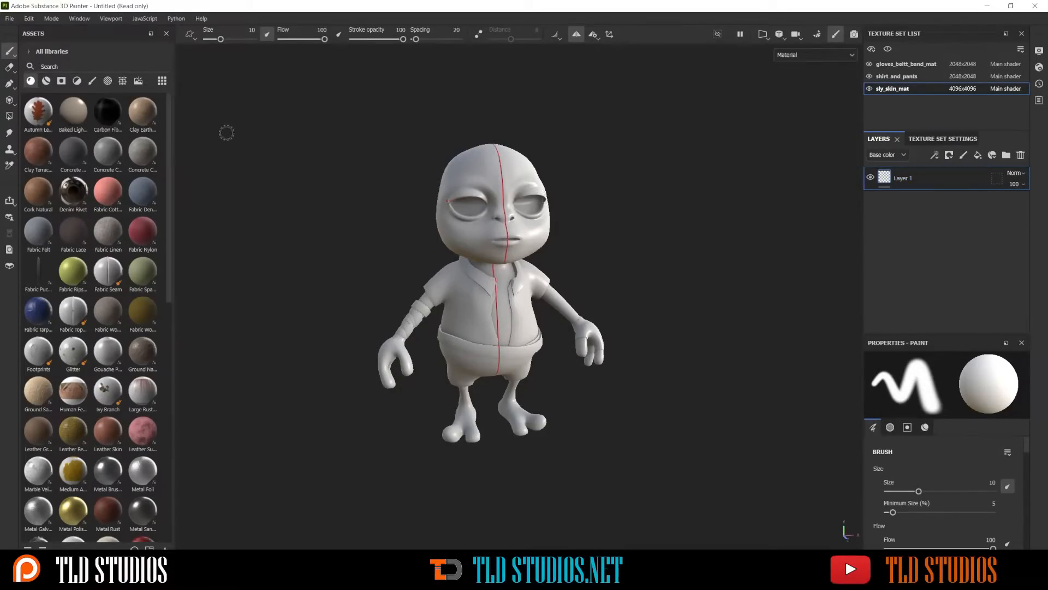
Apply the Cork Natural base material to the character's skin as a fill layer
mouse_move(32, 119)
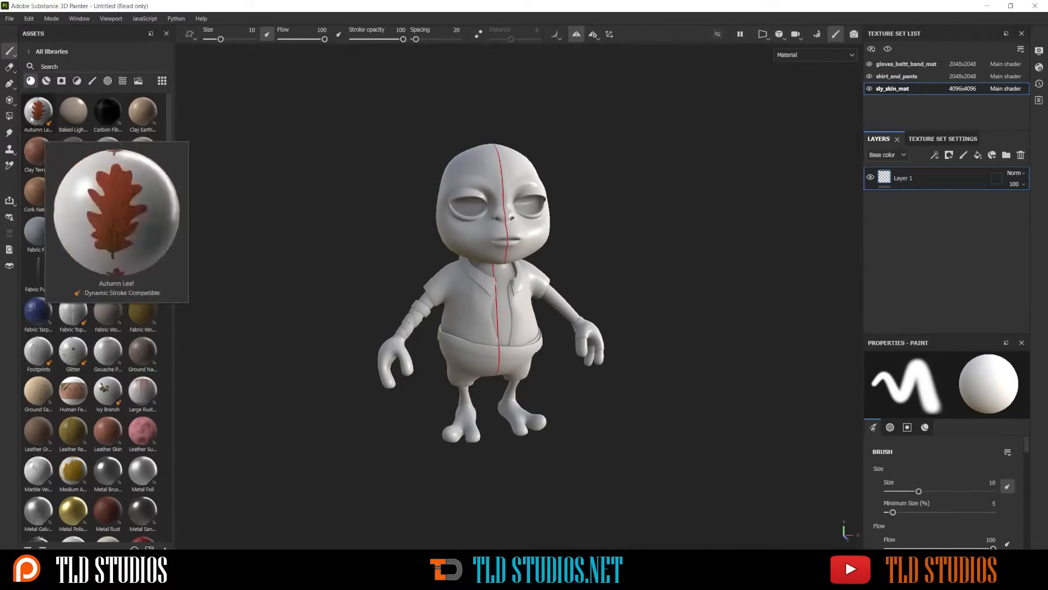
click(50, 83)
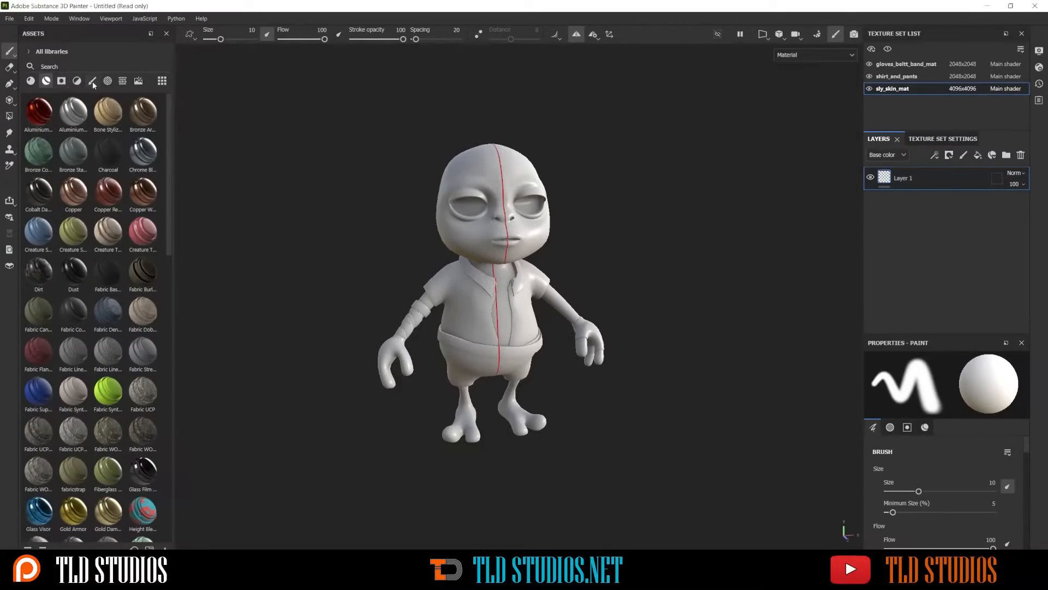
click(32, 81)
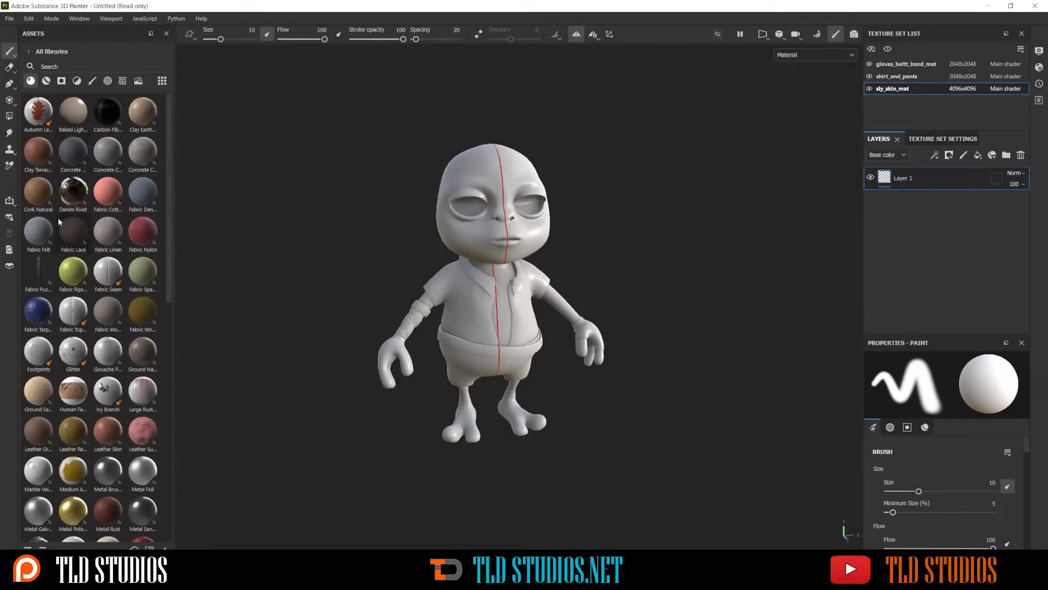
mouse_move(38, 189)
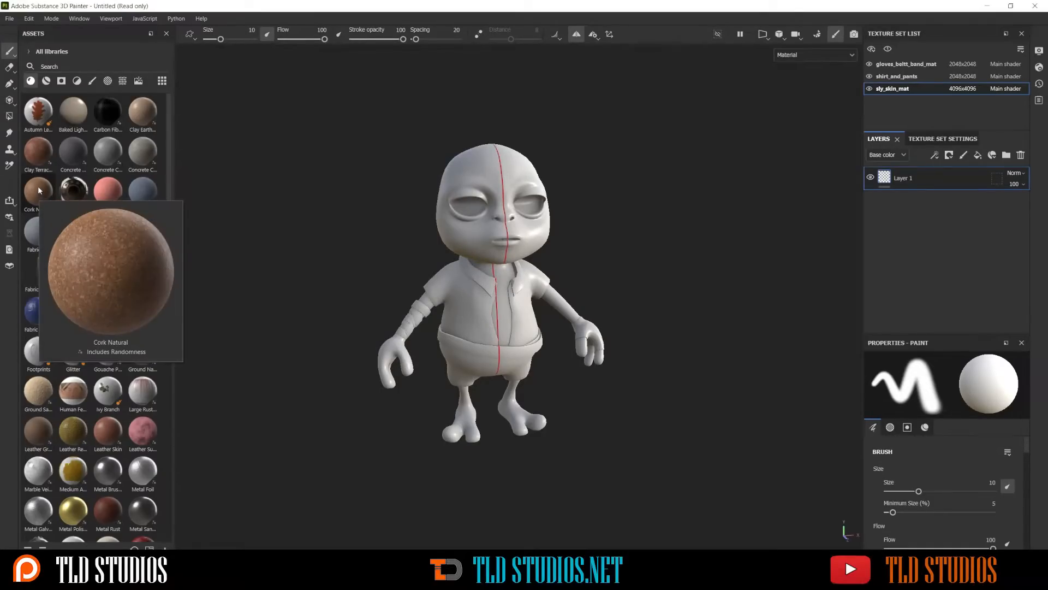
drag(38, 190, 532, 214)
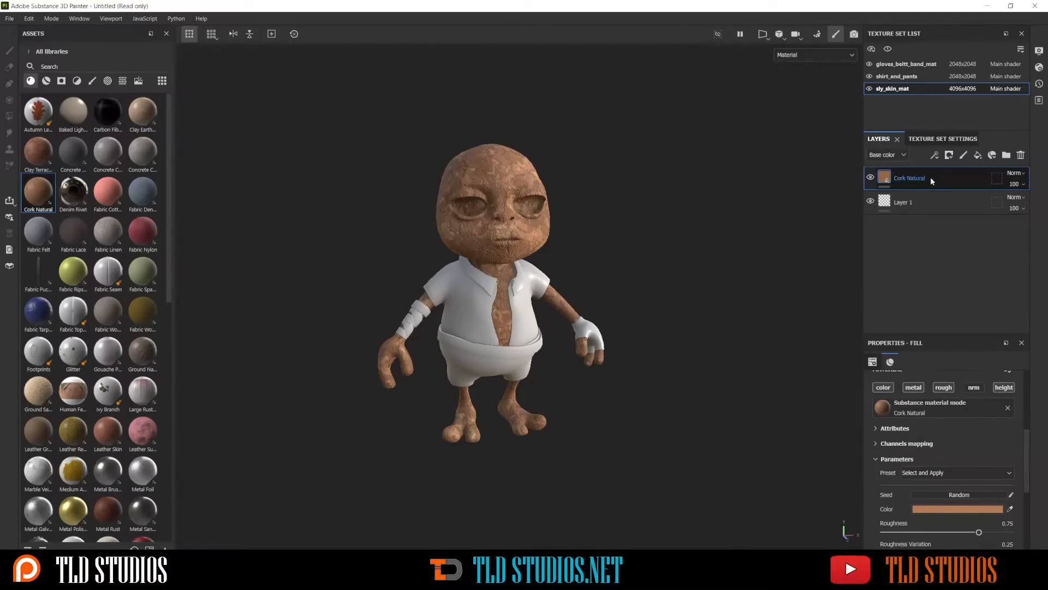
Toggle the Cork Natural layer's visibility to compare the skin with and without the material
click(871, 178)
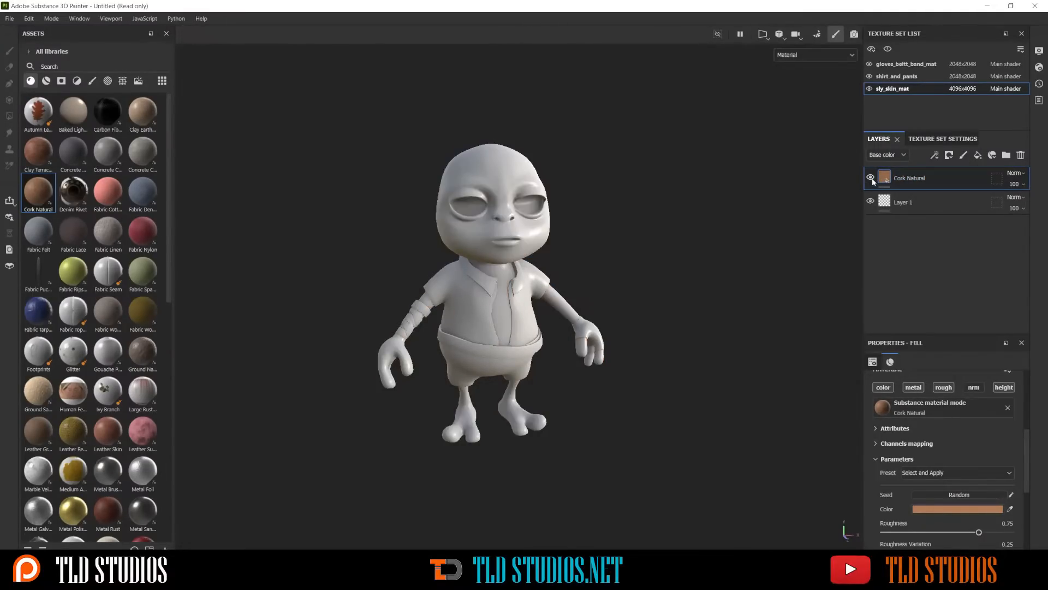
click(872, 178)
click(871, 178)
click(872, 178)
click(872, 178)
click(871, 178)
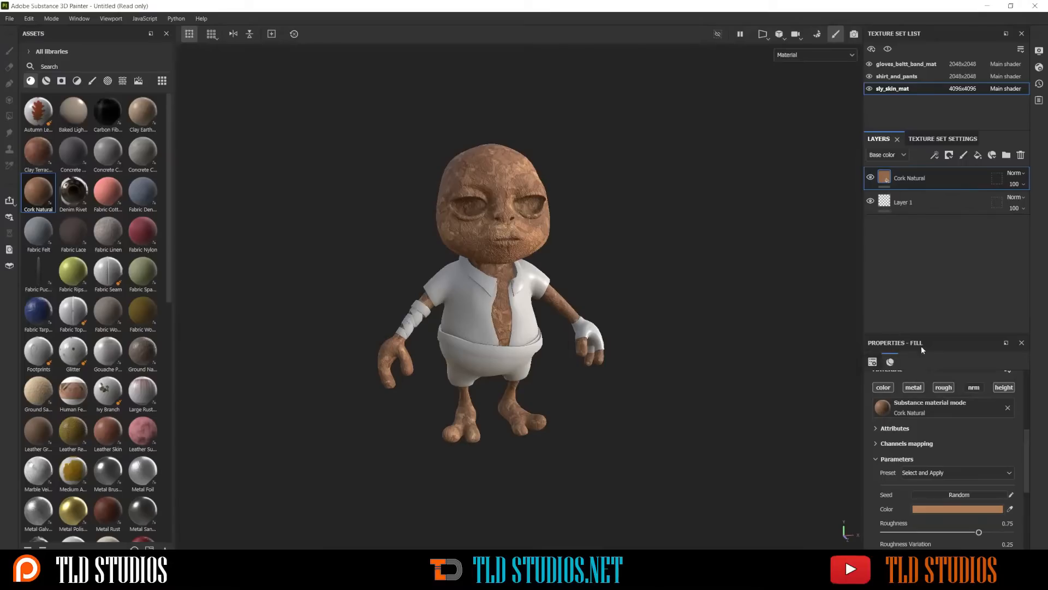
Set the Cork Natural fill's tiling to 8.03, its rotation to 79.12 and its first offset value to 0.32
scroll(920, 405, up, 3)
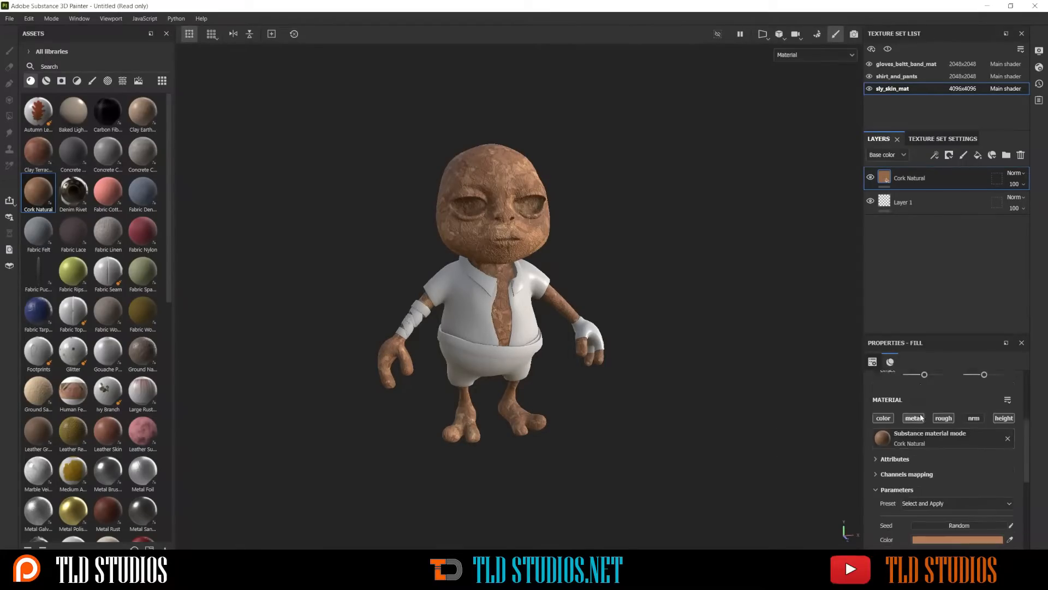
scroll(922, 418, up, 2)
scroll(923, 402, down, 5)
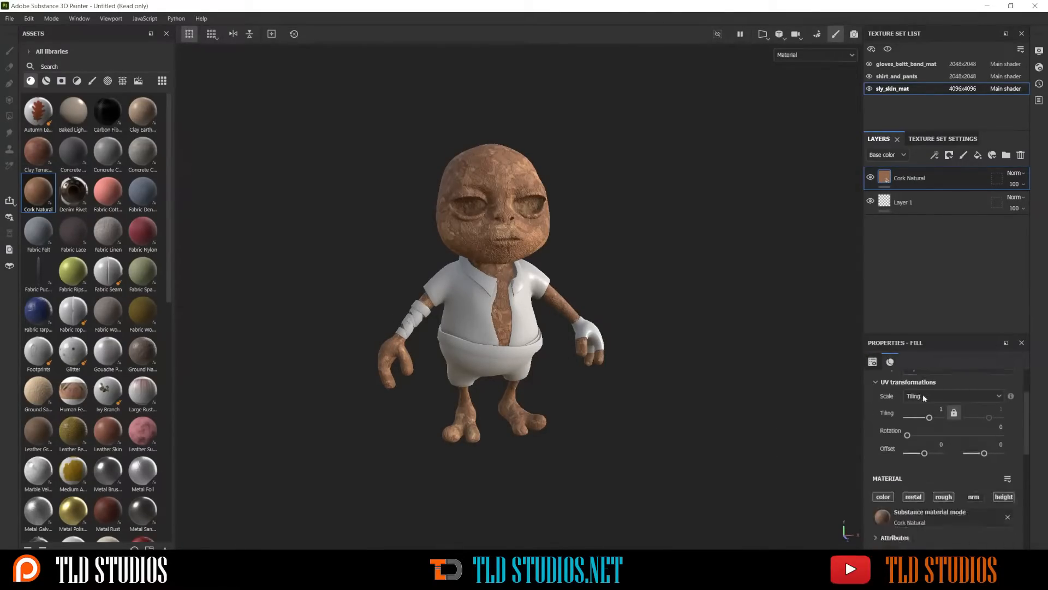
scroll(931, 411, down, 1)
scroll(931, 412, up, 3)
scroll(932, 414, down, 3)
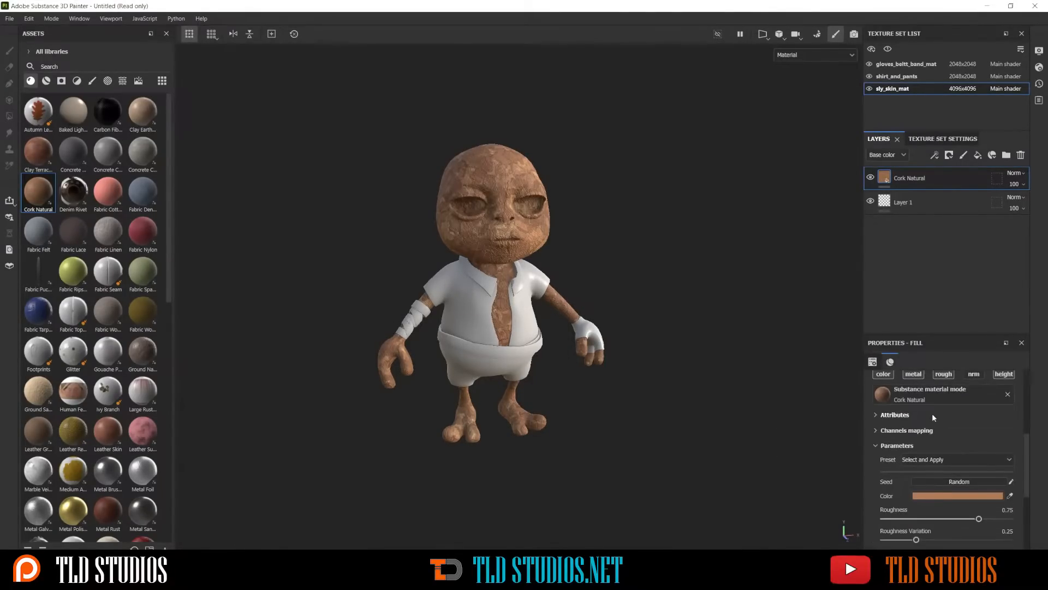
scroll(932, 415, up, 3)
scroll(933, 416, up, 1)
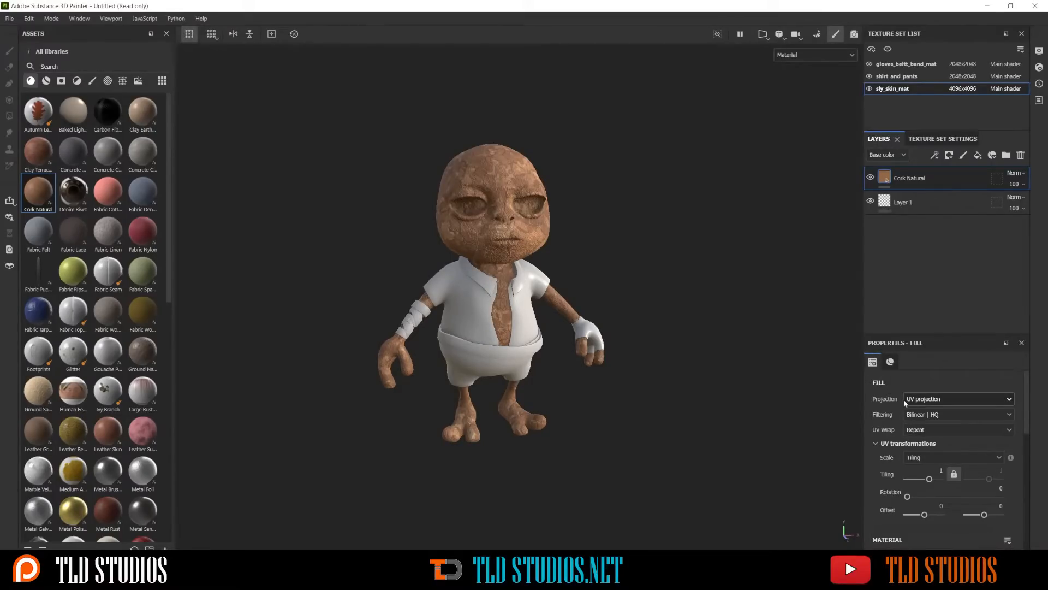
scroll(927, 421, down, 2)
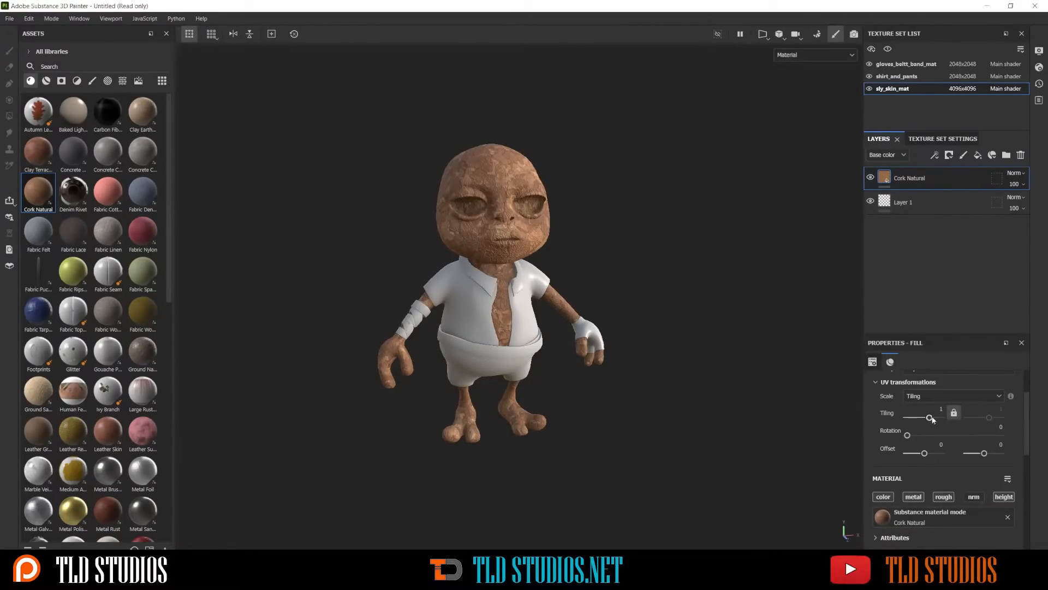
drag(930, 417, 919, 407)
scroll(908, 448, down, 1)
scroll(912, 432, up, 3)
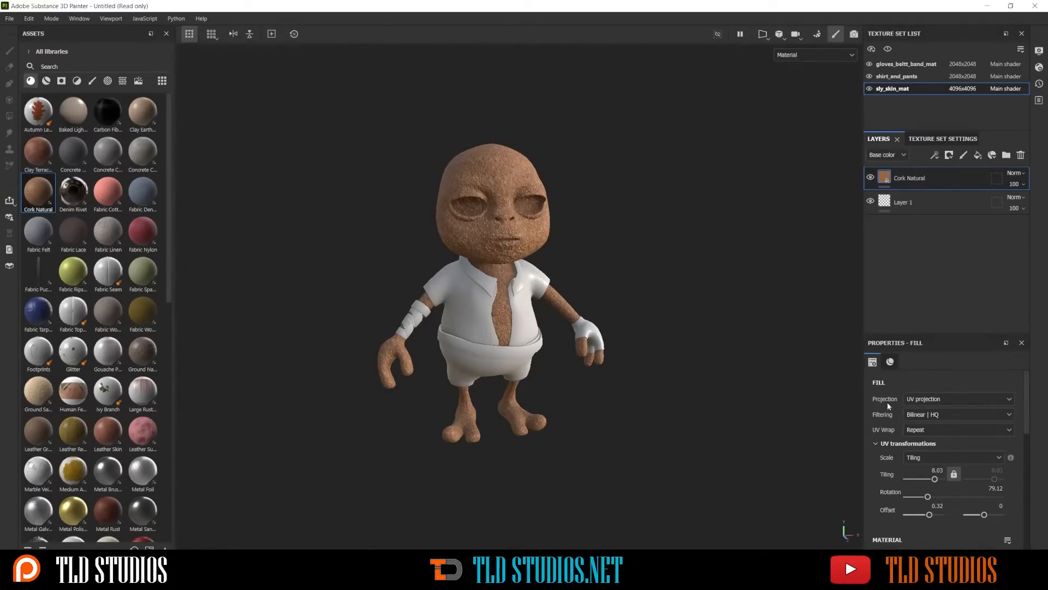
Switch the Cork Natural fill to tri-planar projection, and move and rescale its projection box around the character
click(928, 402)
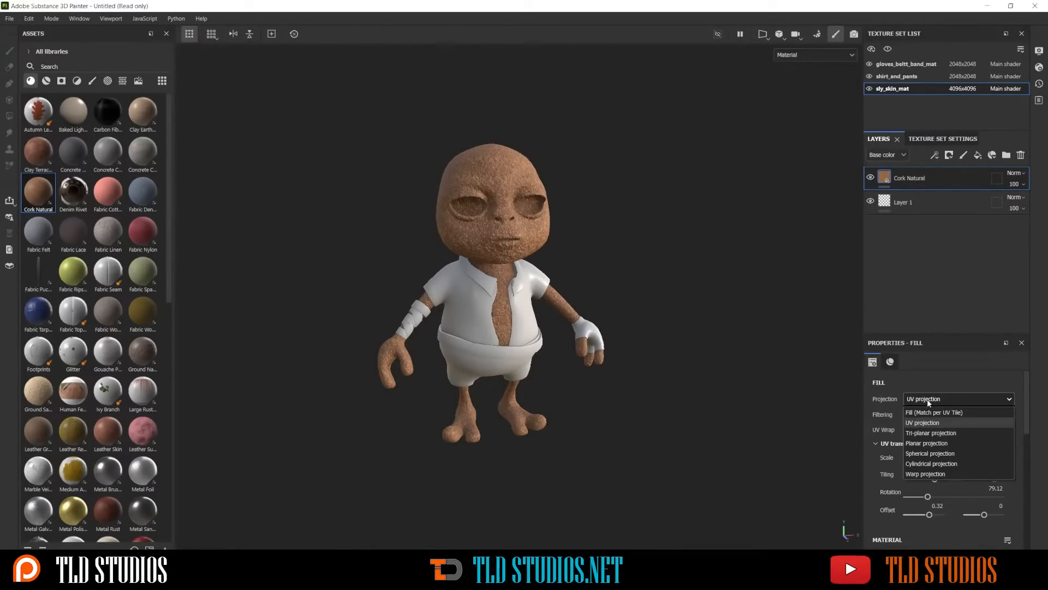
click(930, 433)
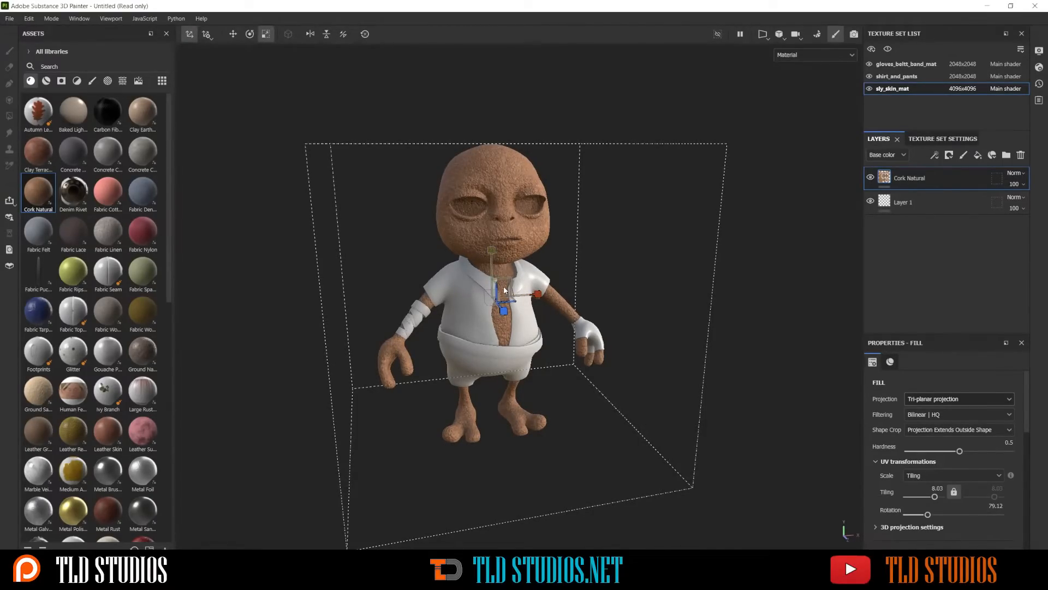
key(w)
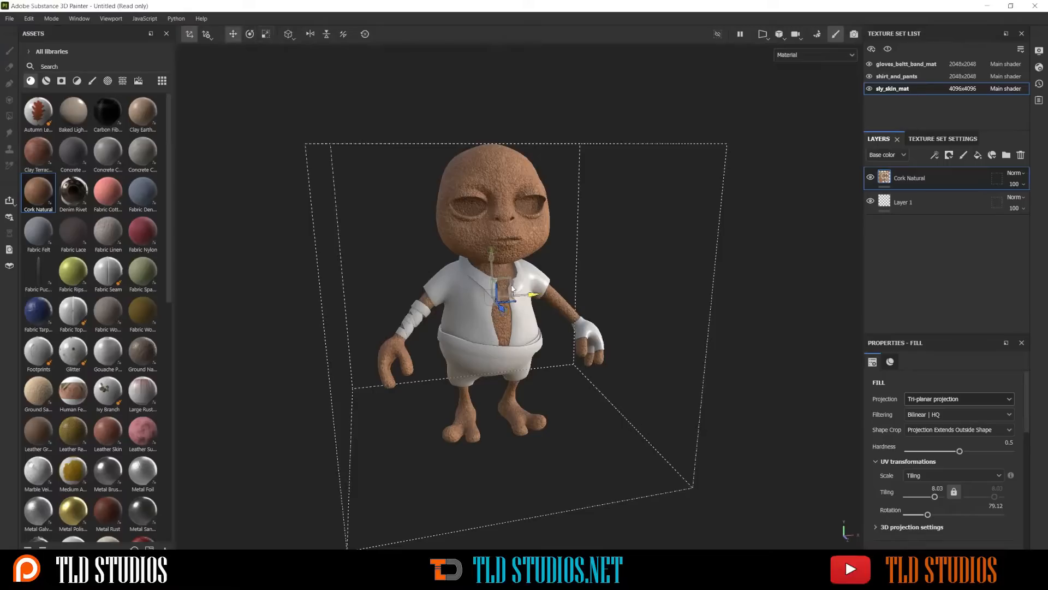
drag(511, 285, 505, 248)
key(e)
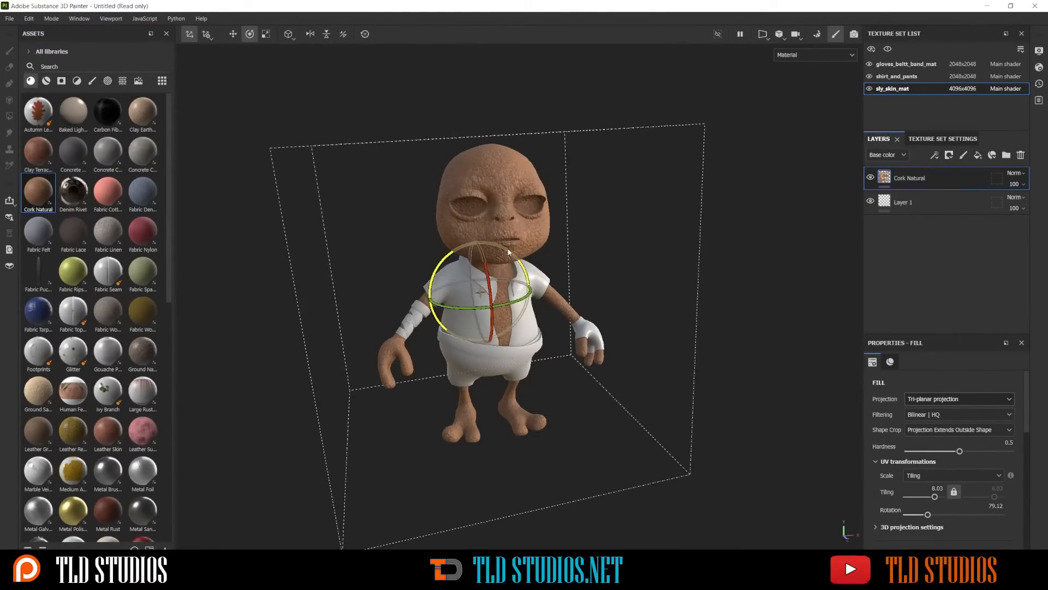
key(r)
drag(526, 289, 489, 236)
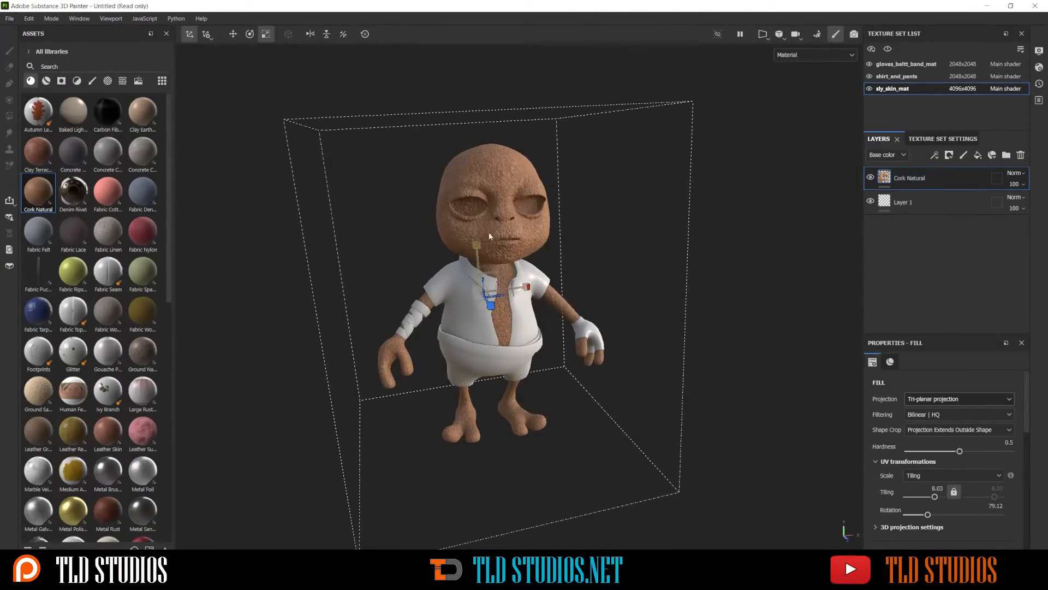
Set the Cork Natural fill's projection back to UV projection
click(942, 400)
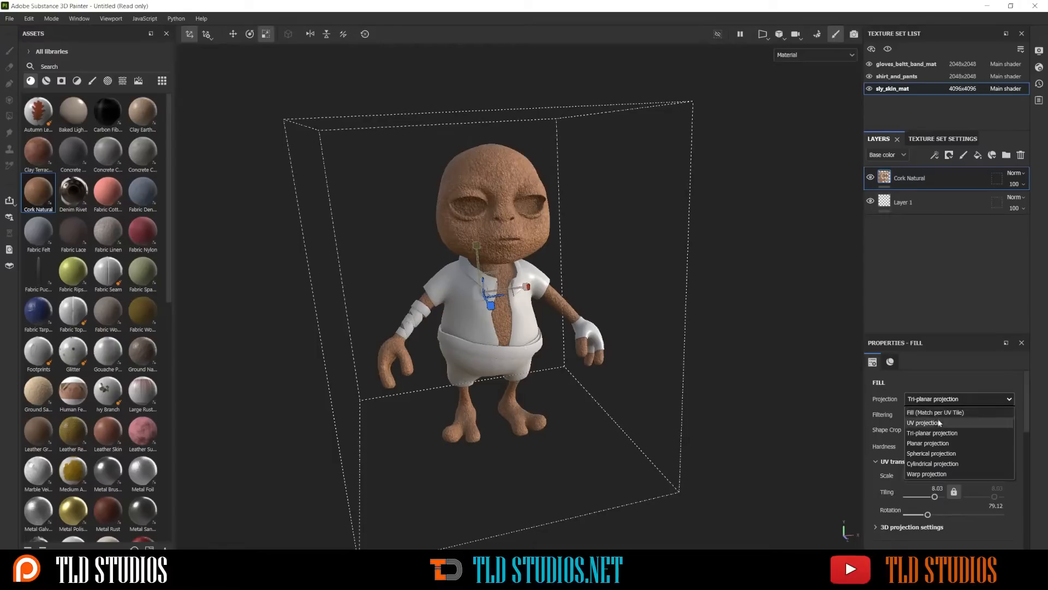
click(938, 422)
scroll(917, 431, down, 3)
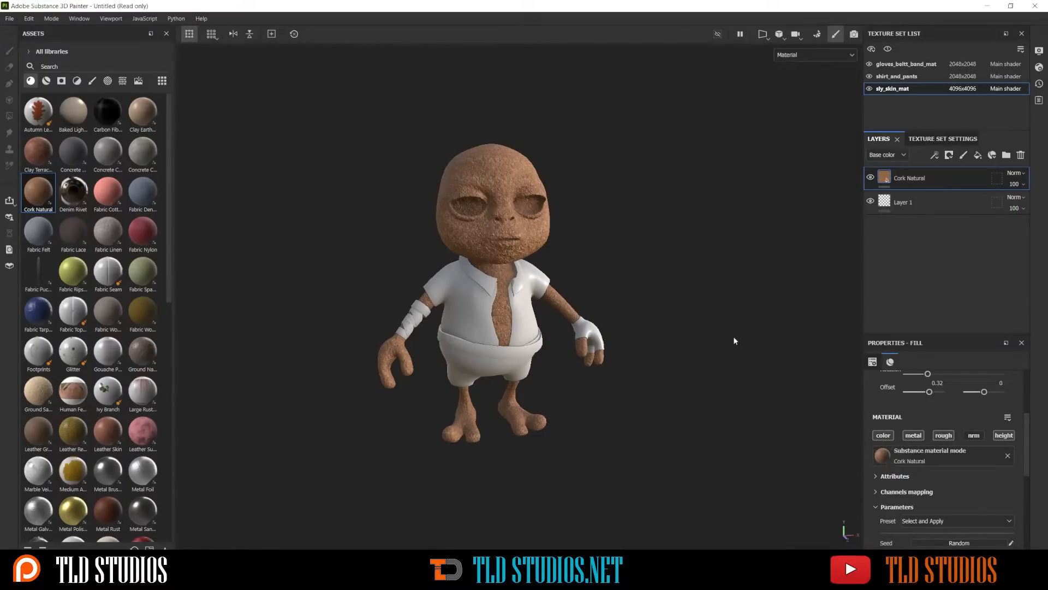
Toggle the fill's color, roughness and height channels off and on to compare their effect, and disable its metallic channel
scroll(528, 208, up, 5)
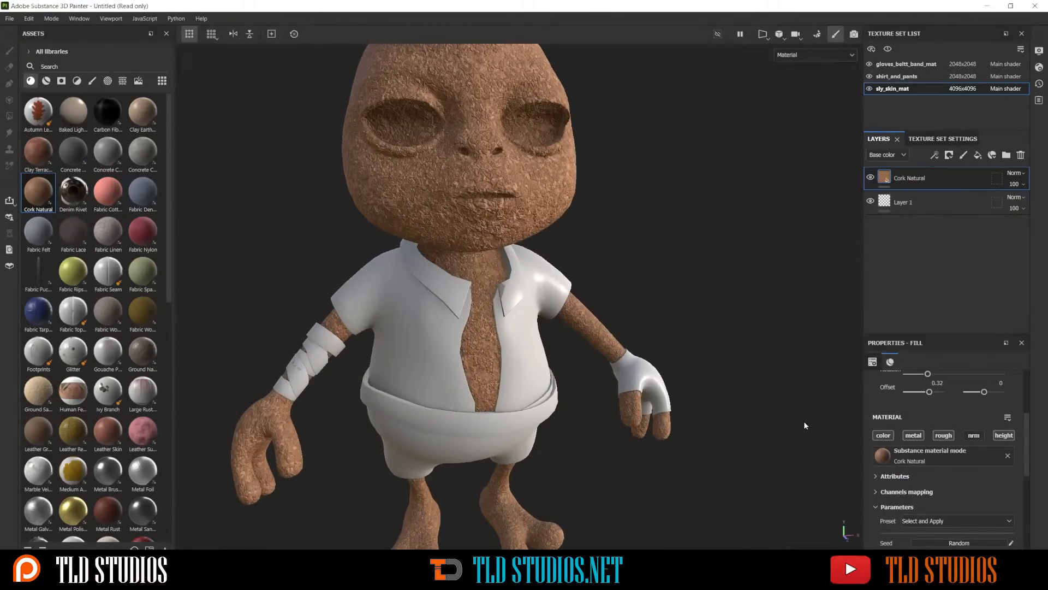
click(884, 436)
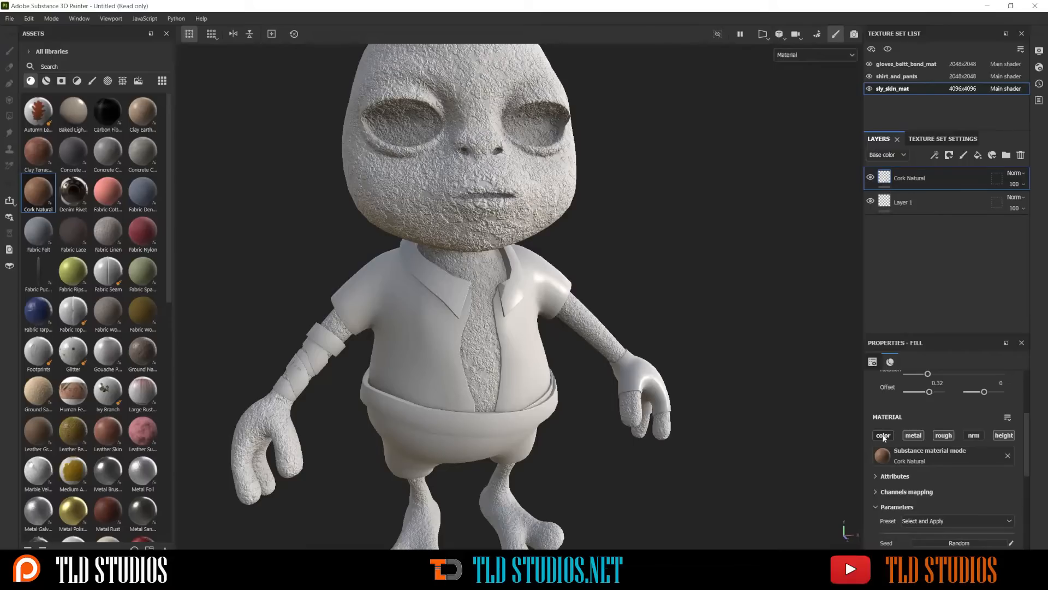
click(884, 436)
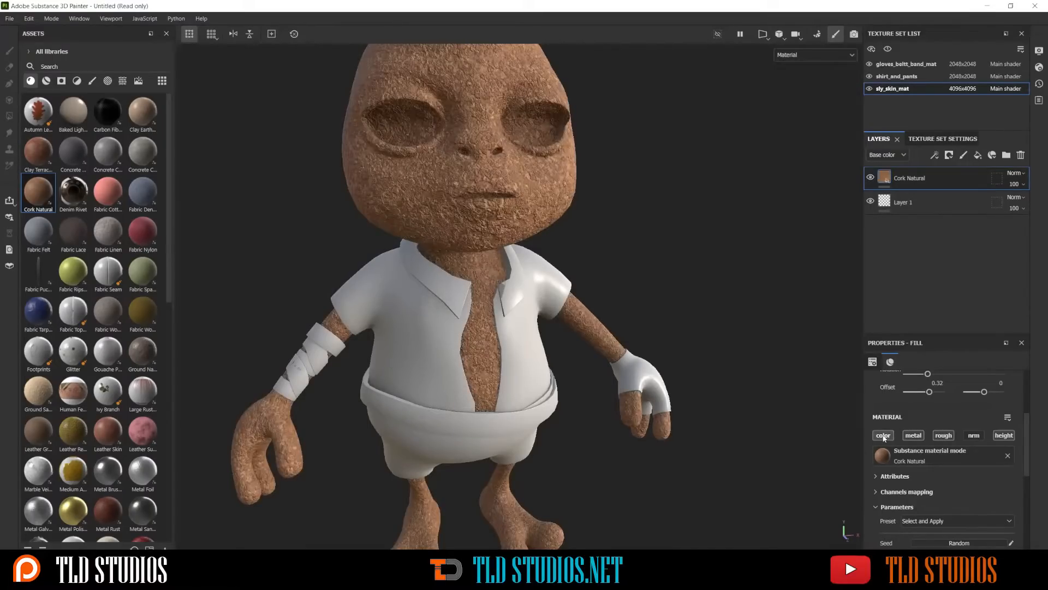
click(914, 437)
click(944, 435)
click(945, 435)
click(1005, 436)
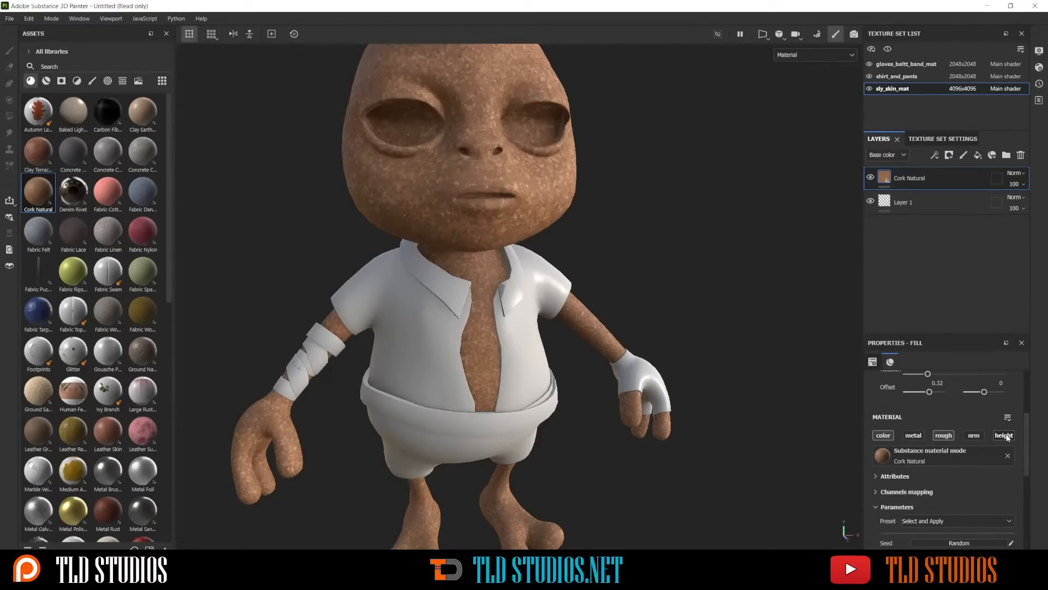
click(1007, 436)
Change the Cork Natural material's color parameter to a light green
scroll(933, 464, down, 2)
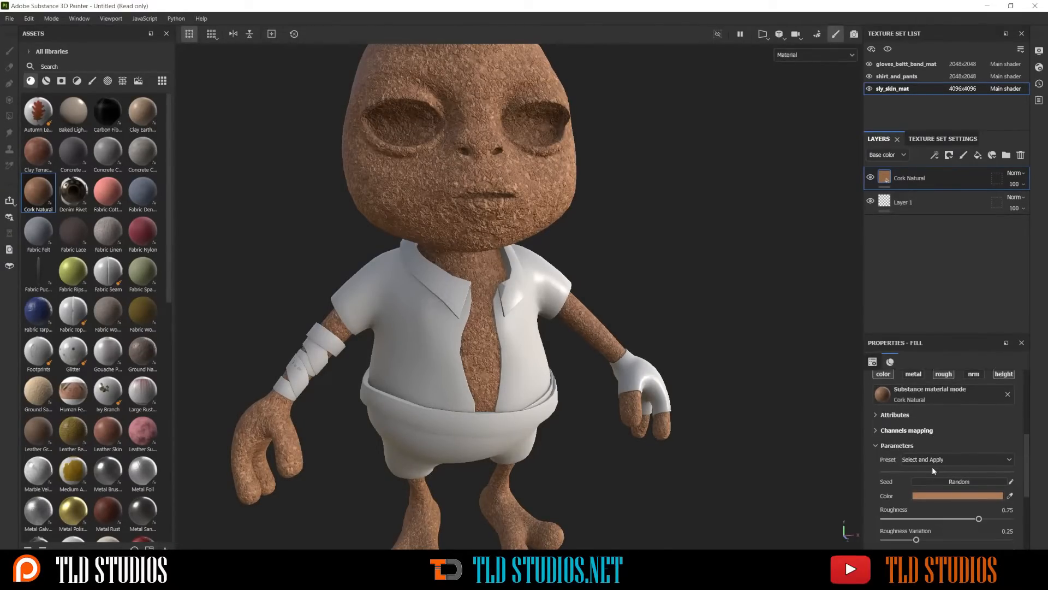
click(956, 496)
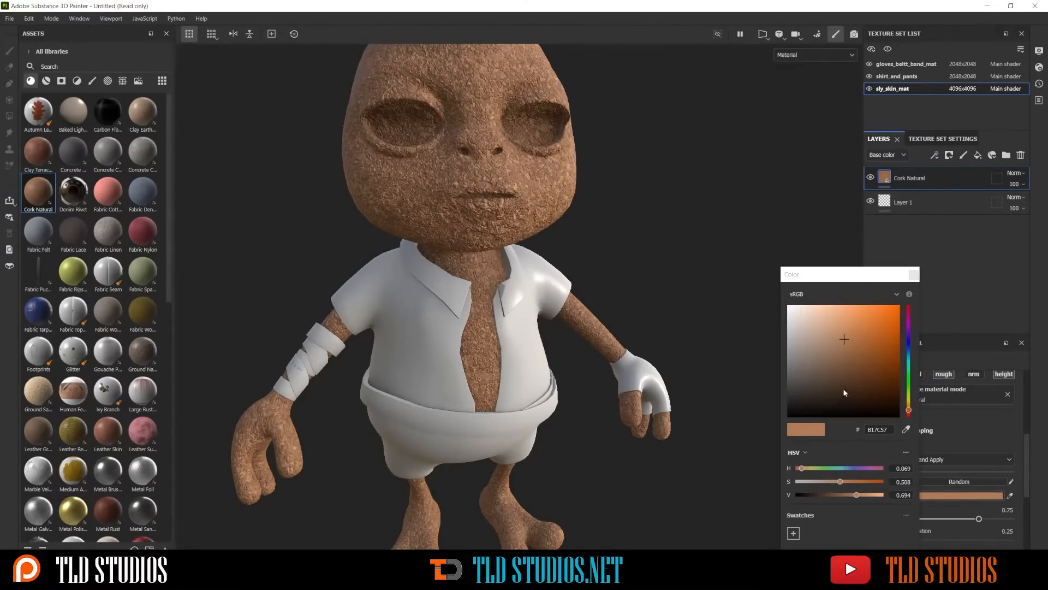
mouse_move(872, 377)
mouse_down()
mouse_move(908, 391)
mouse_move(909, 379)
mouse_move(865, 367)
mouse_up()
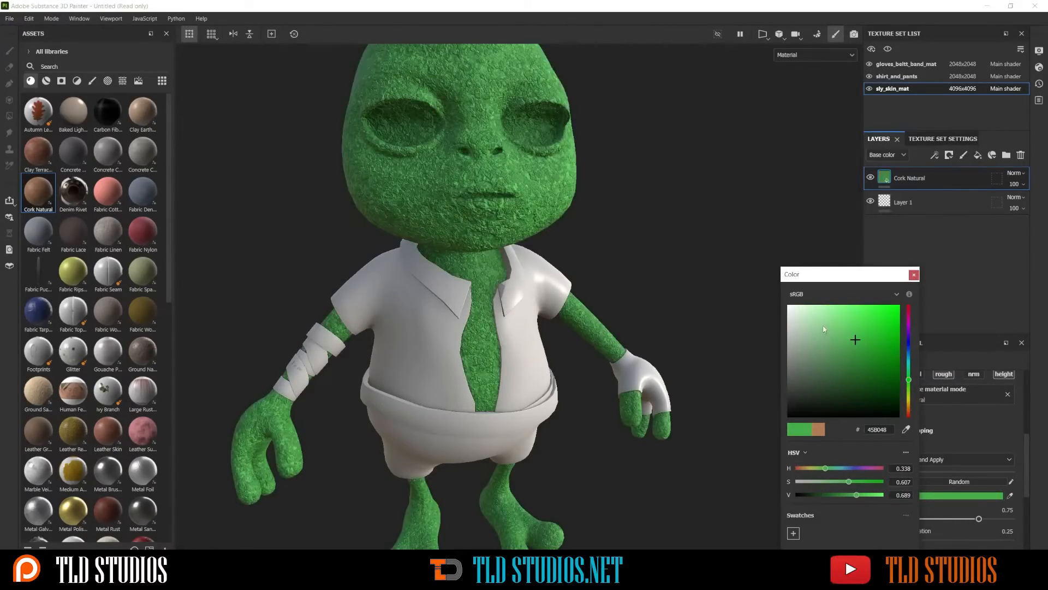
click(817, 323)
click(915, 275)
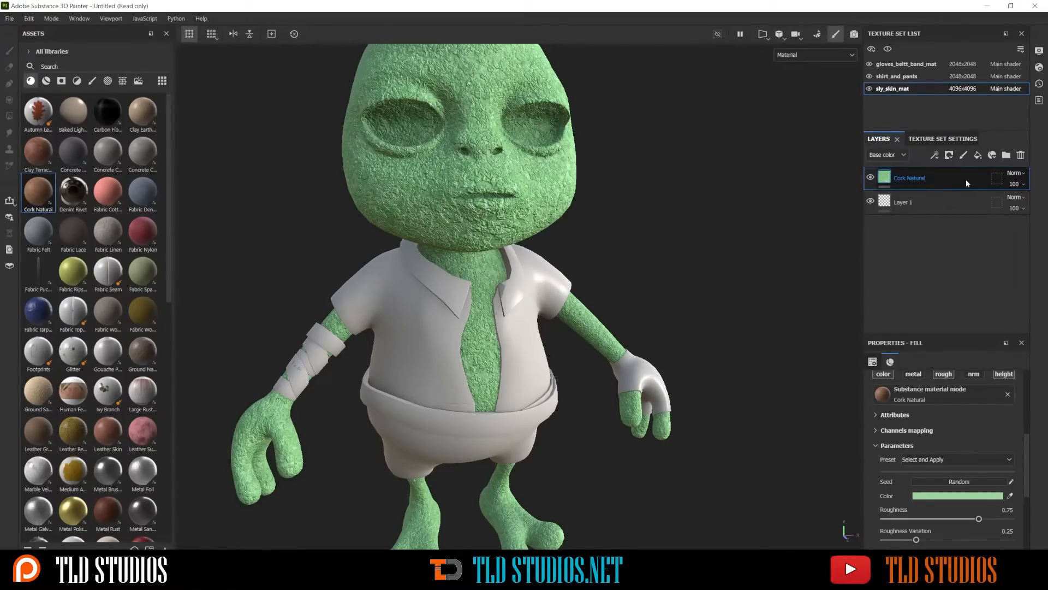
Delete the Cork Natural layer and show the smart materials in the asset library
key(Delete)
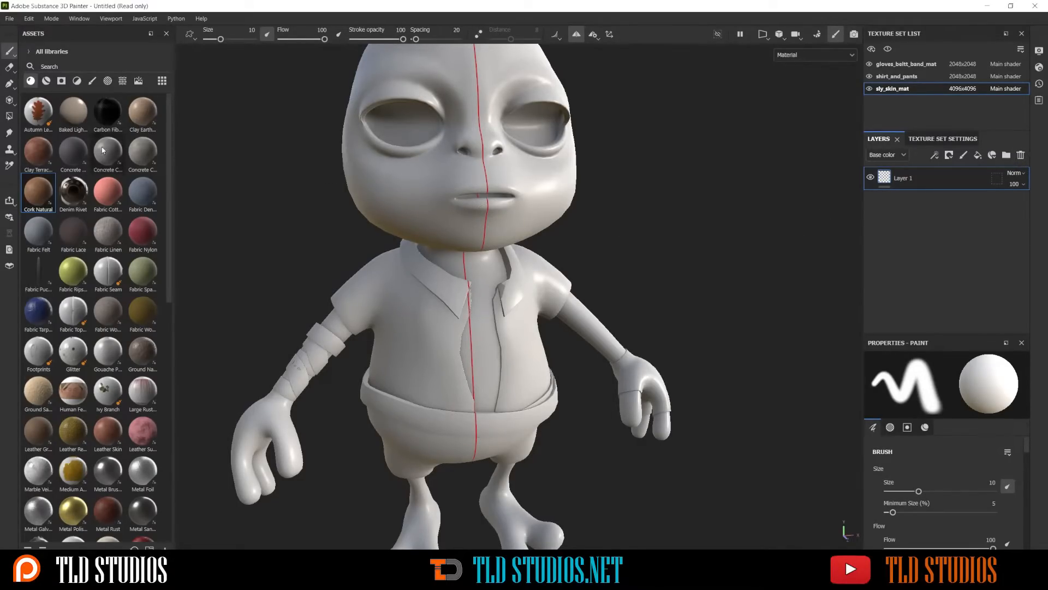
click(46, 81)
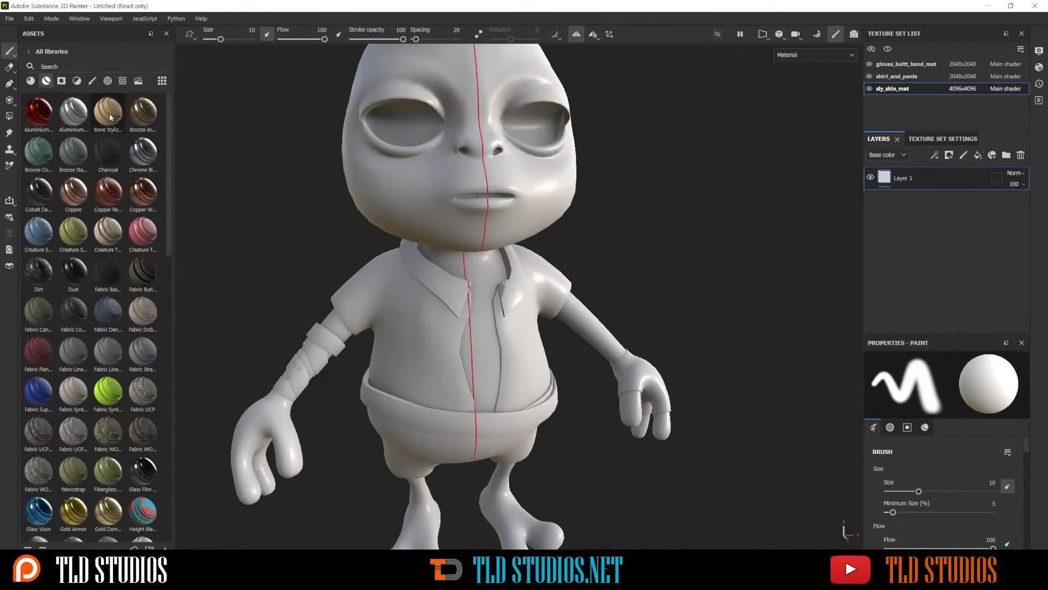
Apply the Bone Stylized smart material to the character's skin and expand its layer folder
mouse_move(110, 117)
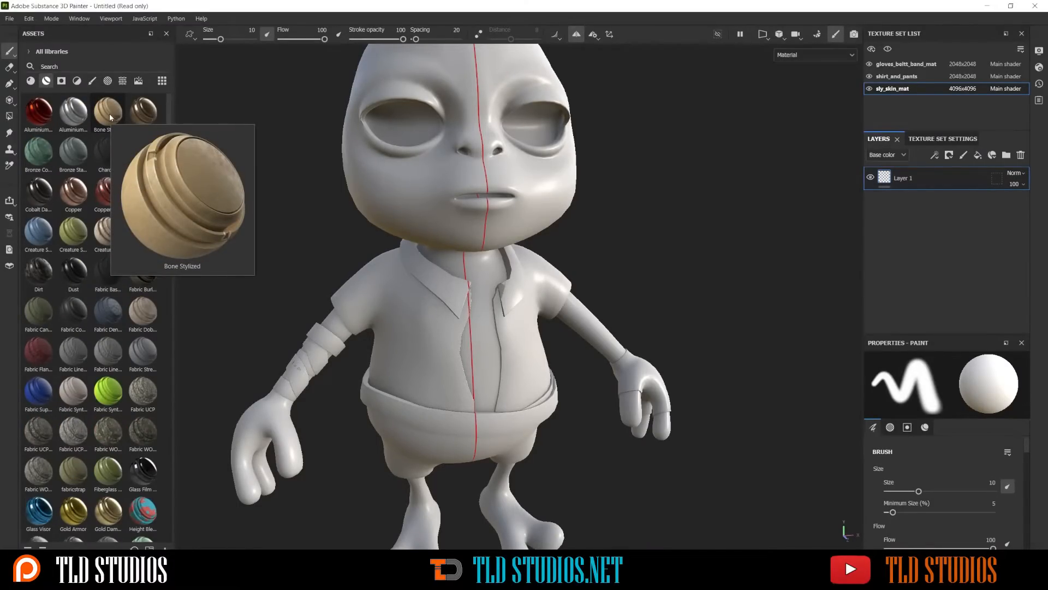
drag(98, 116, 401, 180)
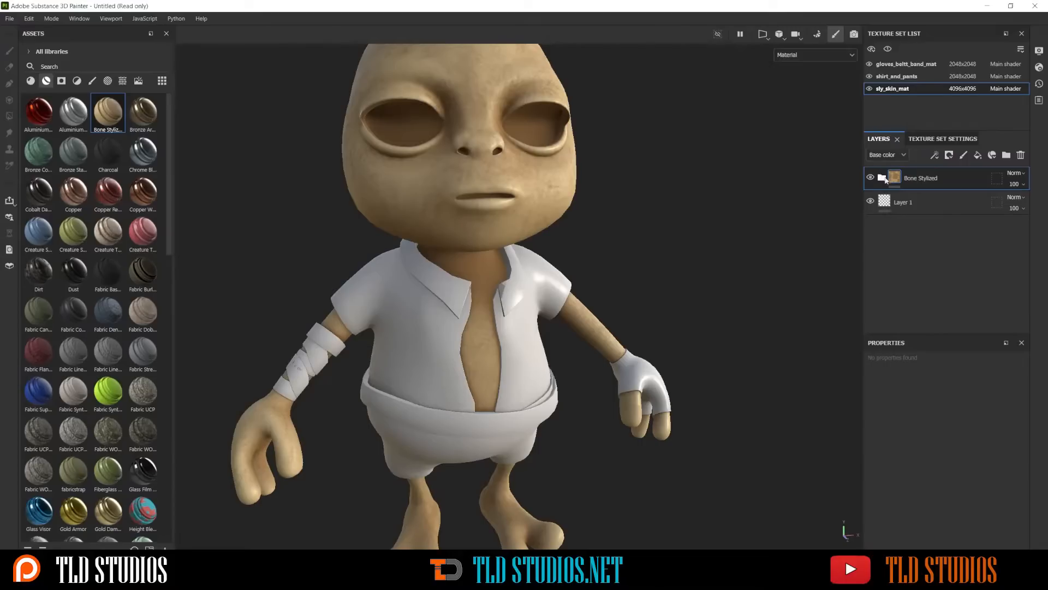
click(883, 179)
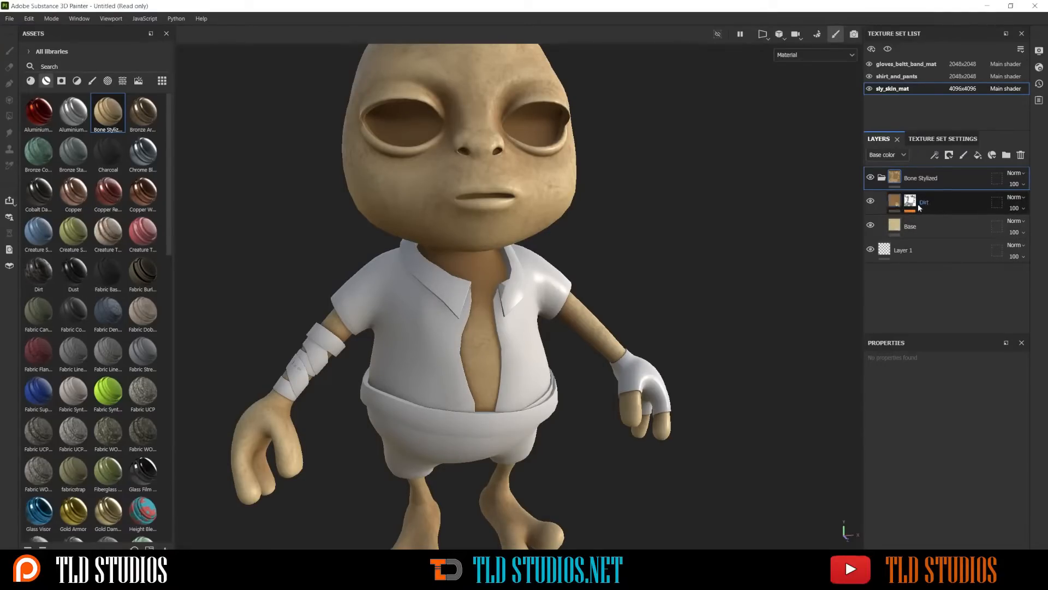
Toggle the Dirt layer and its mask's Dirt and Levels effects off and on to compare their contribution
click(871, 225)
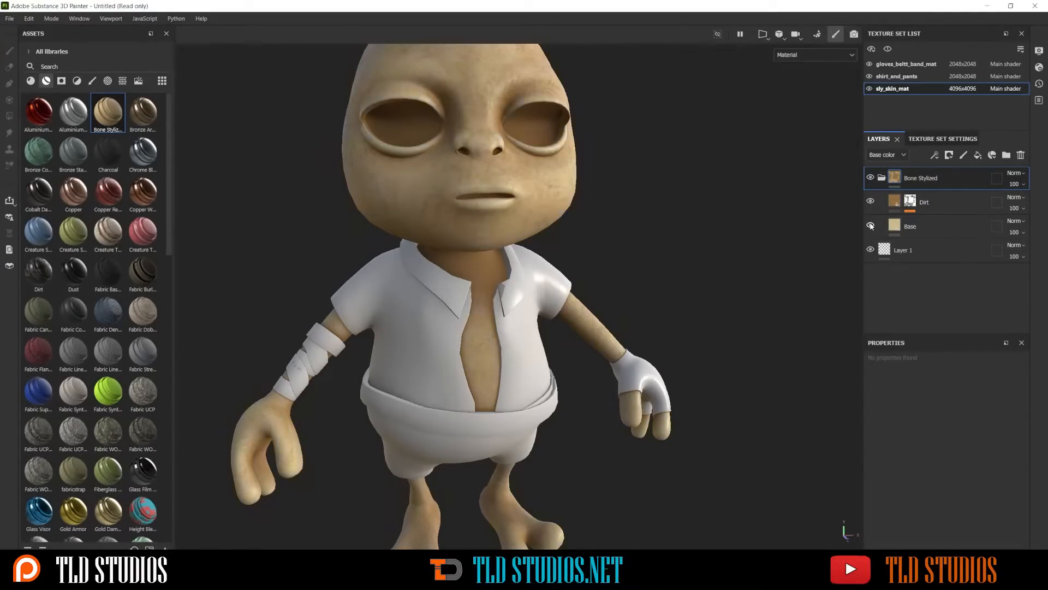
click(872, 202)
click(872, 203)
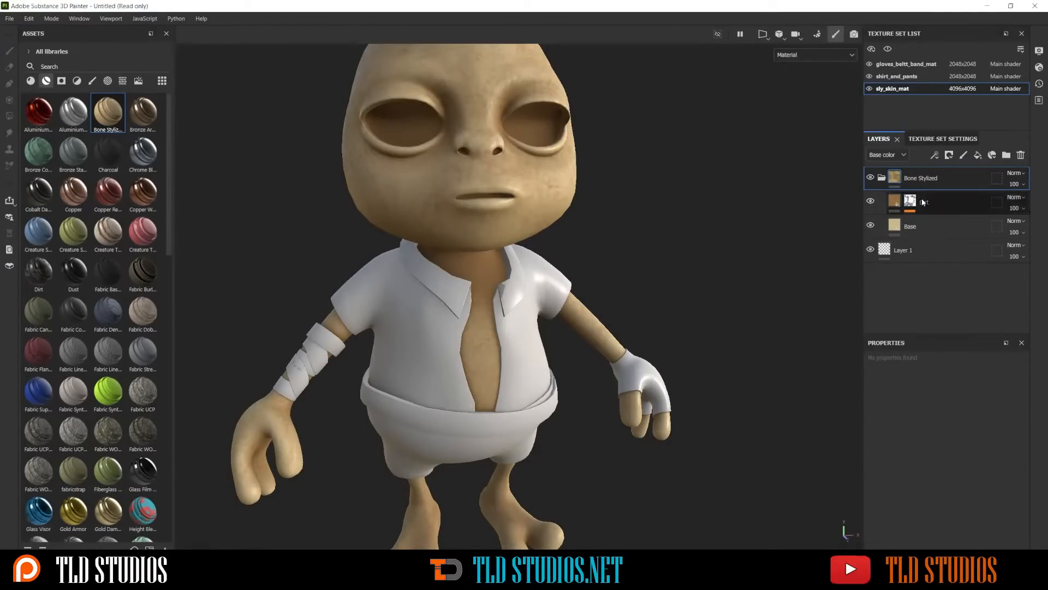
click(895, 203)
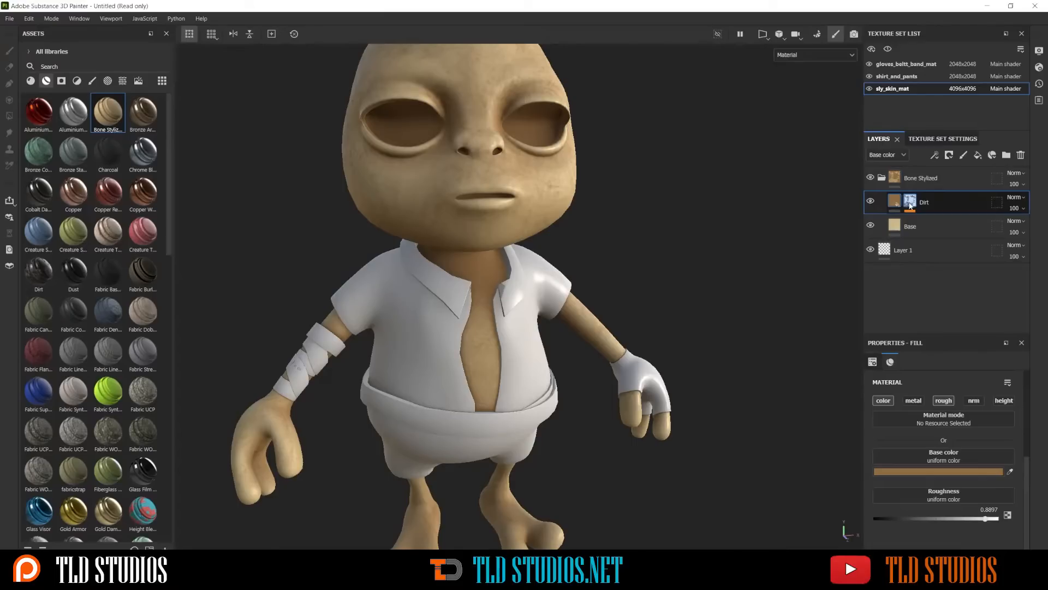
click(910, 202)
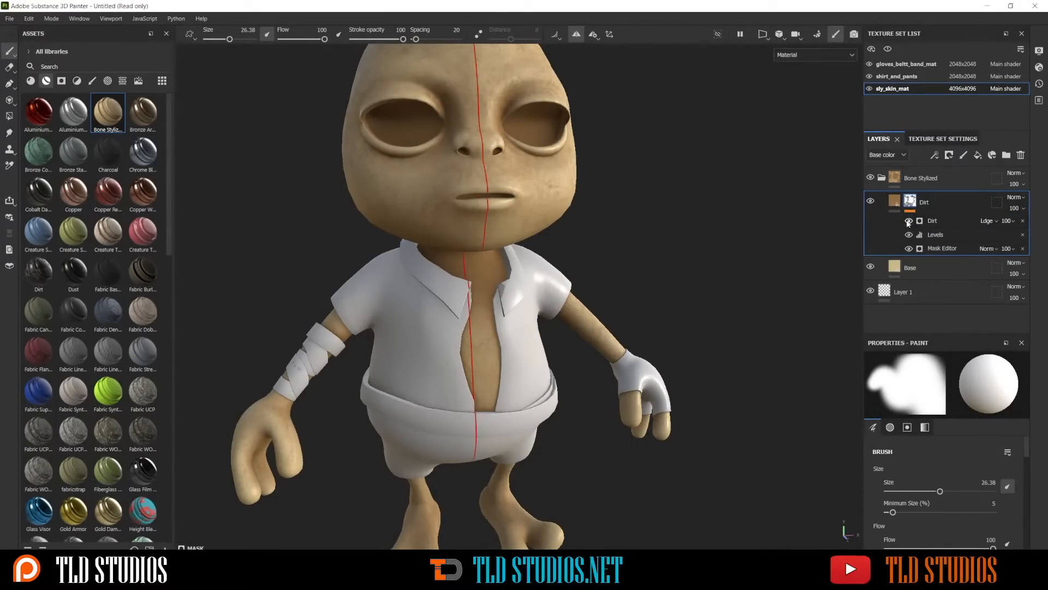
click(908, 221)
click(908, 221)
click(908, 235)
click(908, 235)
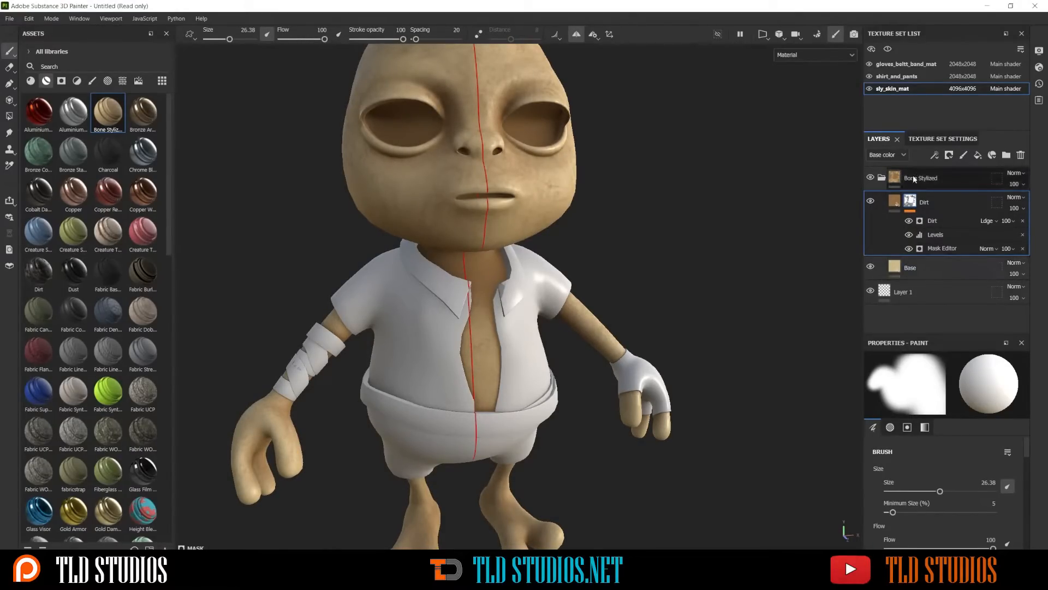
Collapse the Bone Stylized folder and delete it from the layer stack
click(882, 178)
click(928, 179)
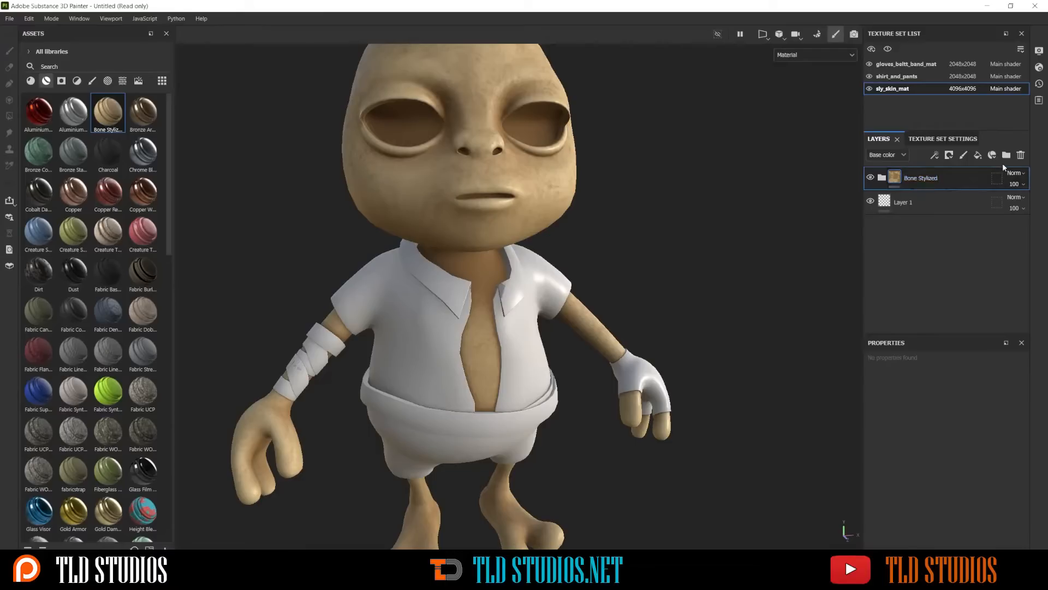
click(1021, 155)
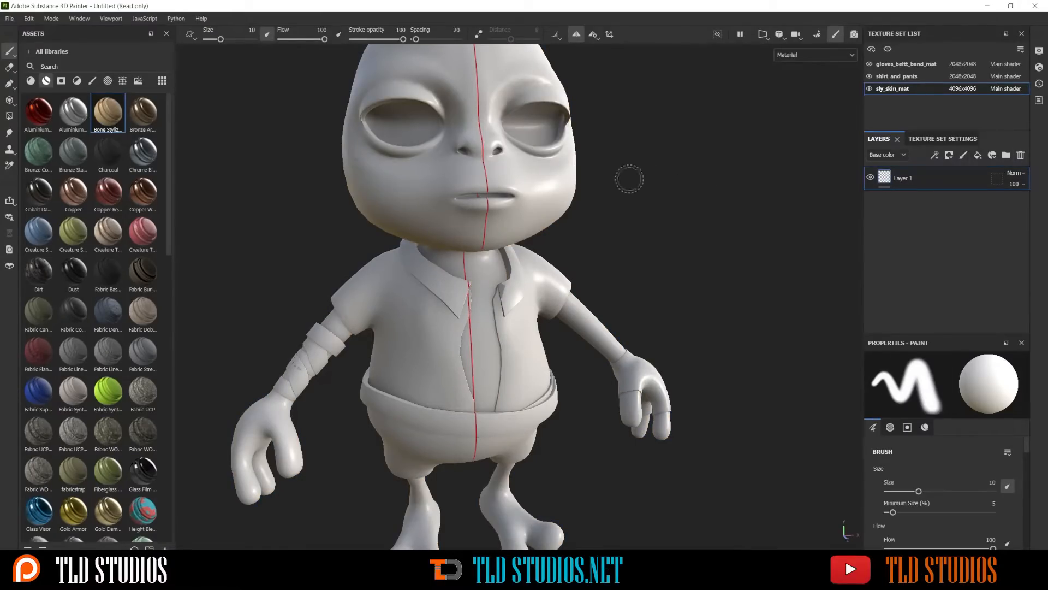
Toggle the painting symmetry off and on to compare, and leave it disabled
scroll(542, 165, down, 3)
scroll(542, 166, up, 2)
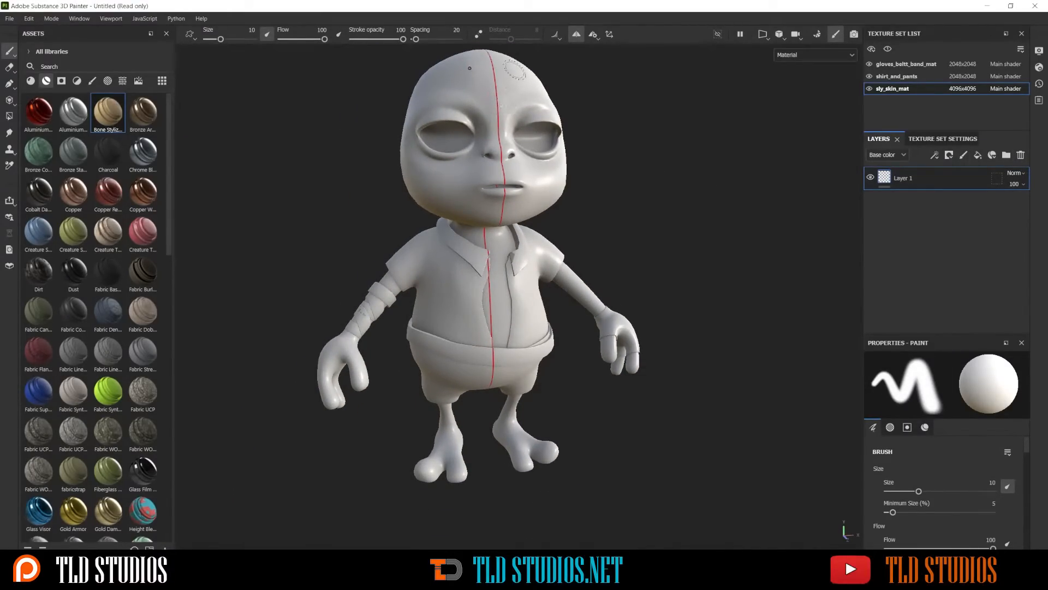
click(576, 35)
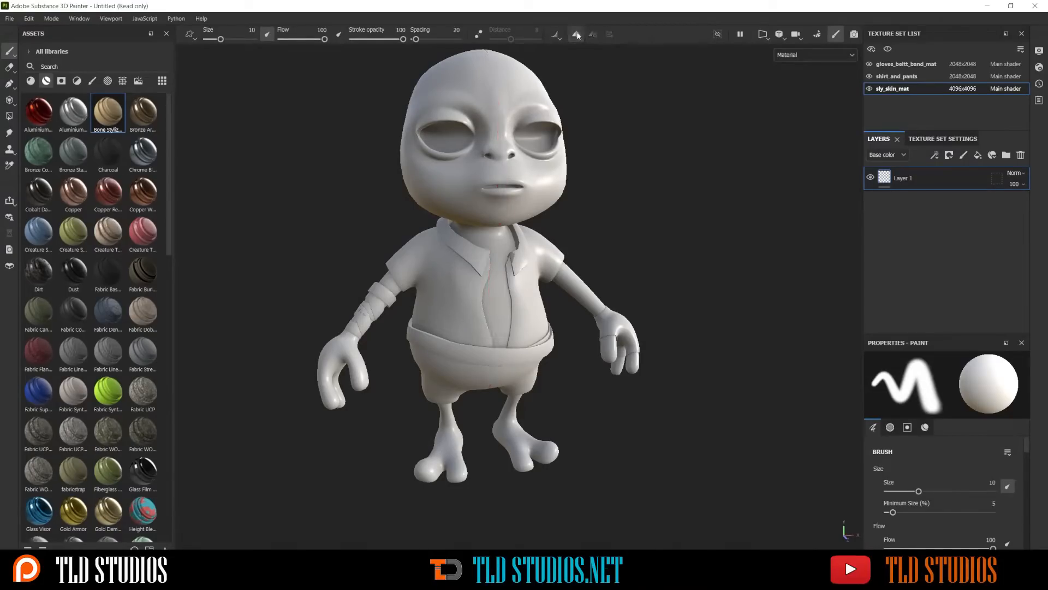
click(574, 34)
click(575, 36)
click(577, 36)
click(577, 36)
click(576, 36)
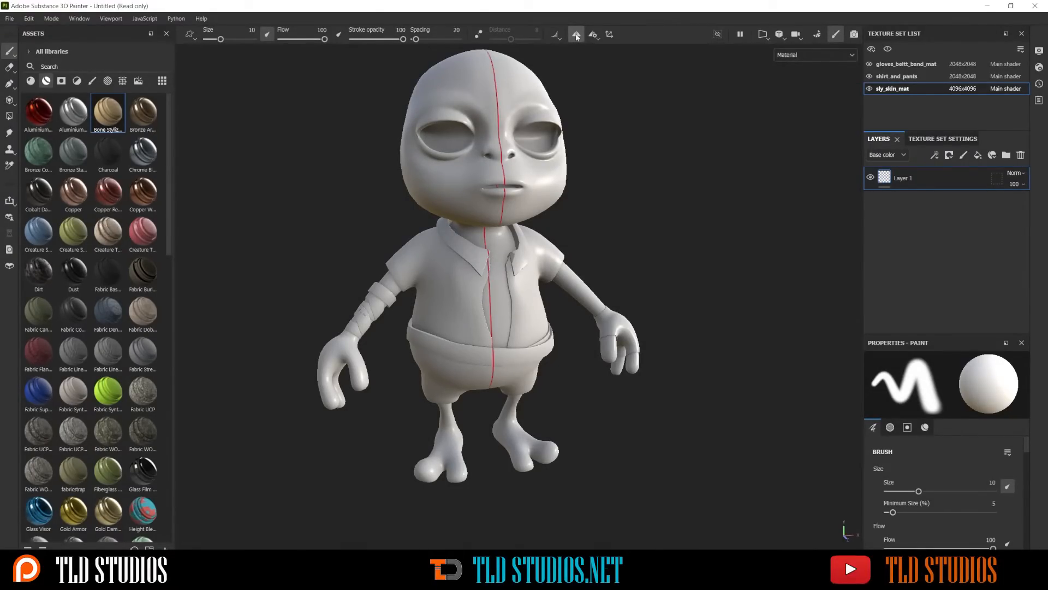
click(576, 36)
click(576, 36)
click(576, 36)
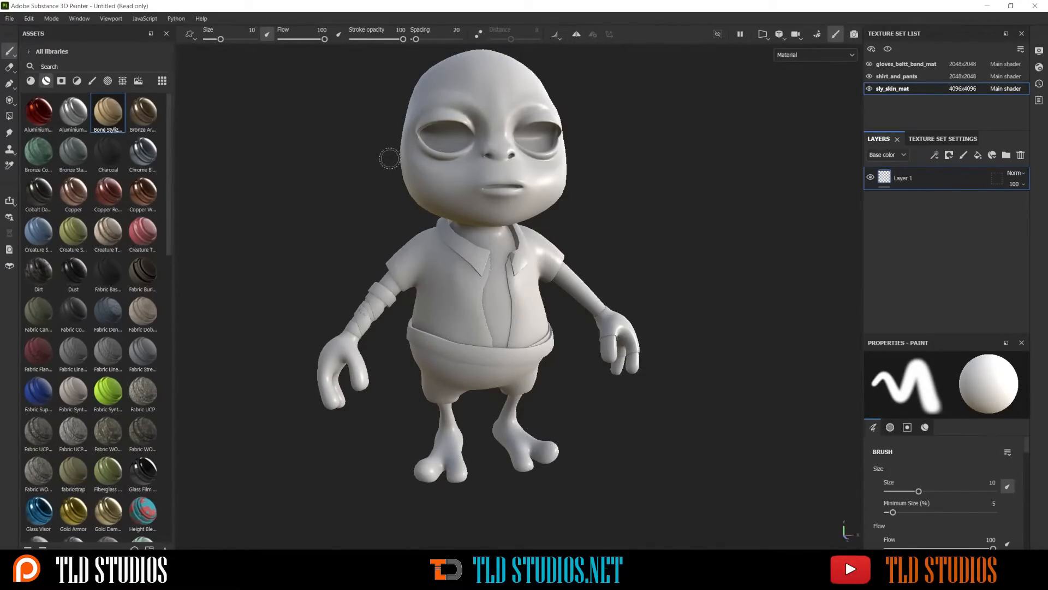
Switch the viewport between the split 3D/2D, 3D-only and 2D-only views to compare the model with its UV layout
key(F1)
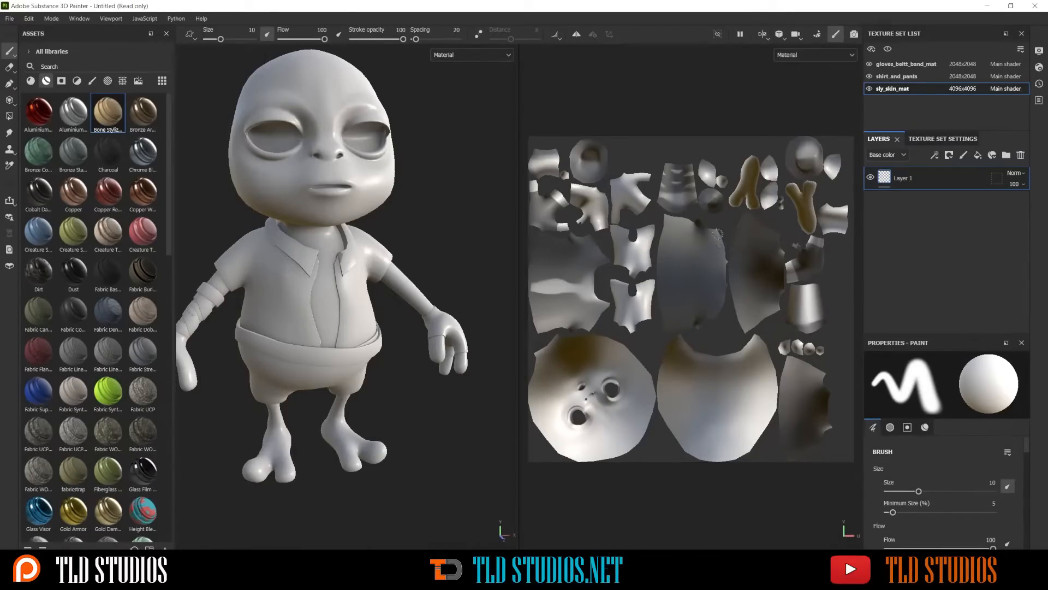
key(F2)
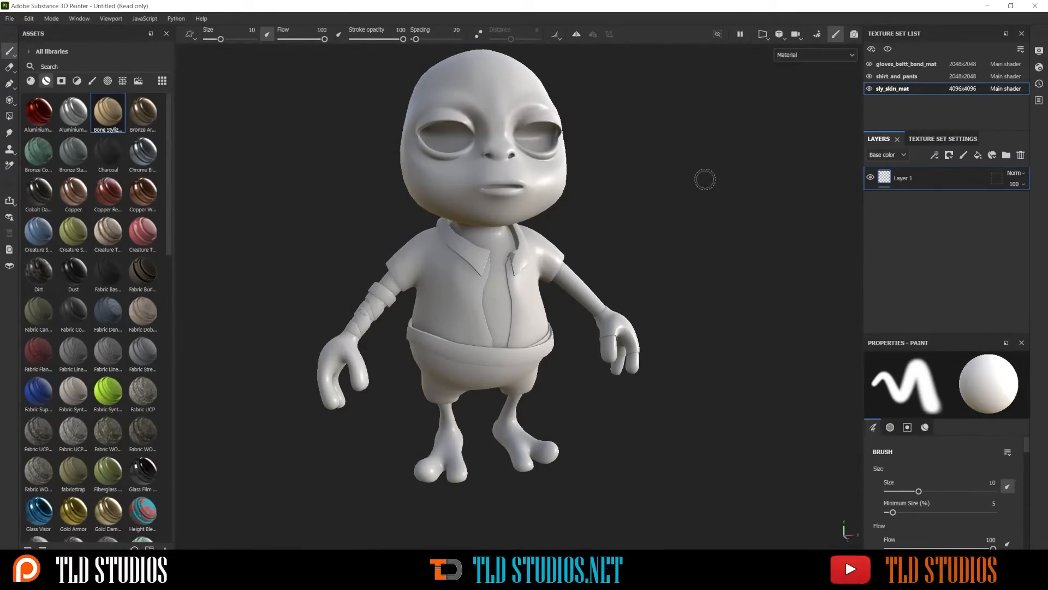
key(F1)
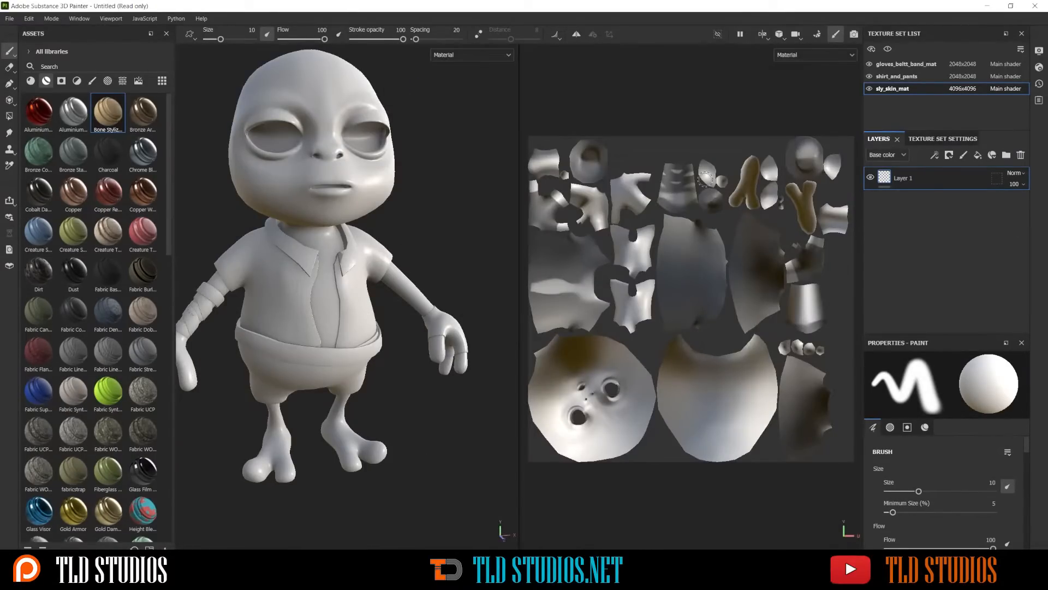
key(F3)
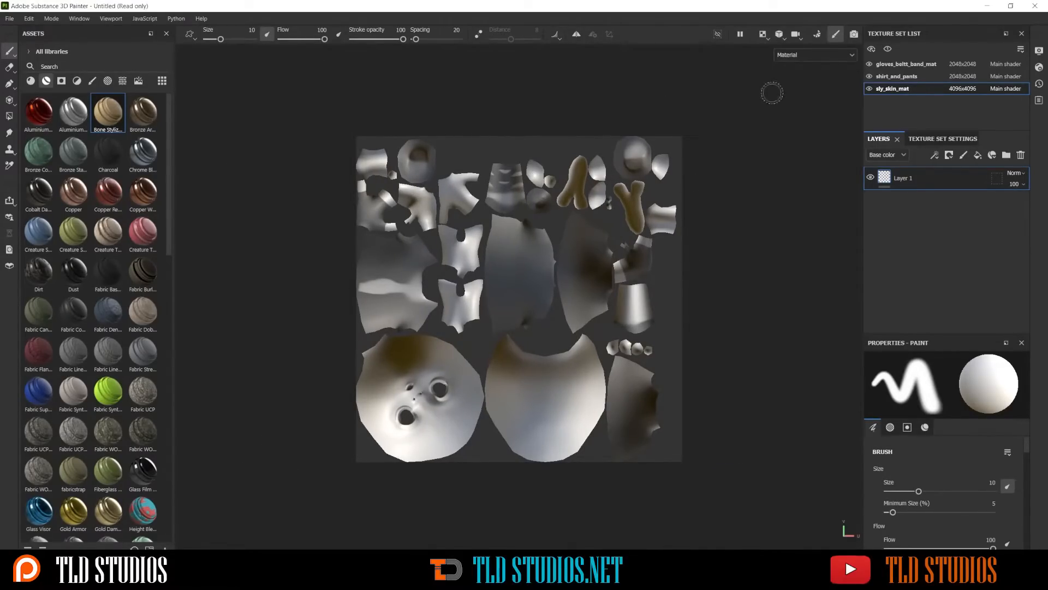
Close the texture set list and bring it back by resetting the UI layout
click(1022, 33)
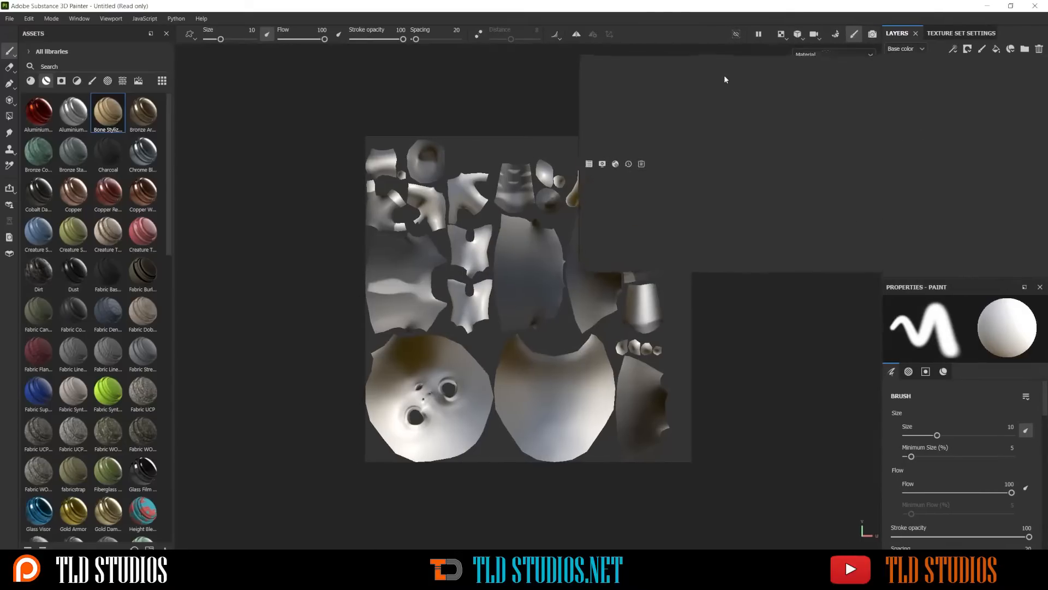
scroll(861, 238, down, 2)
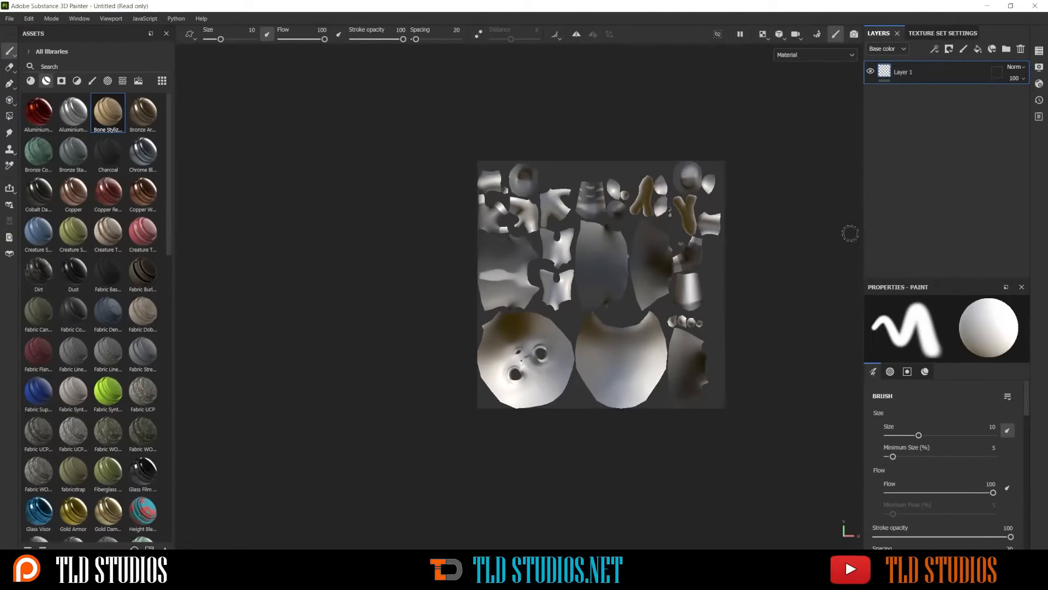
scroll(546, 240, up, 2)
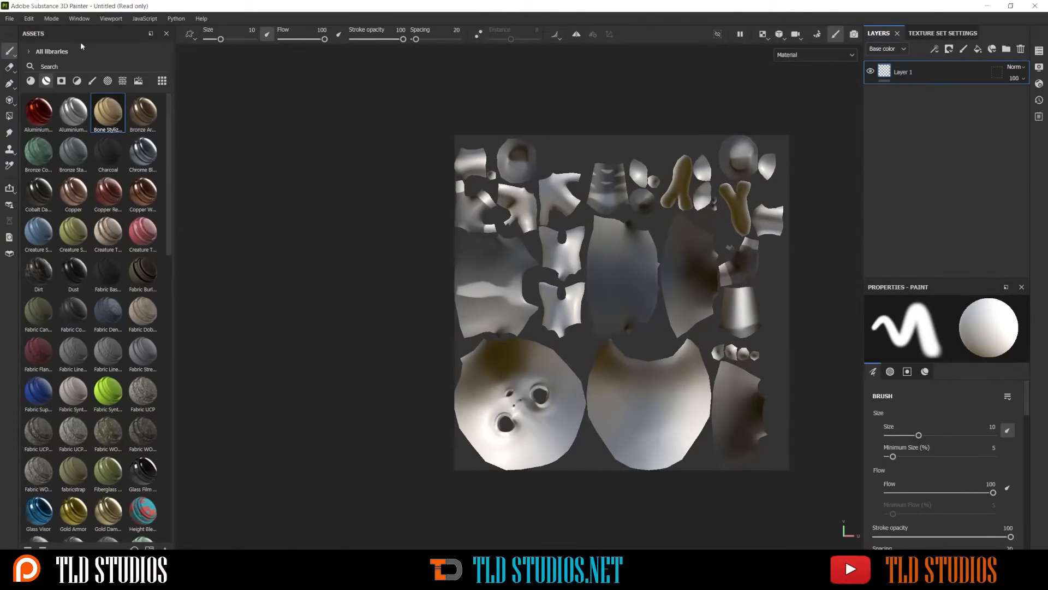
click(80, 19)
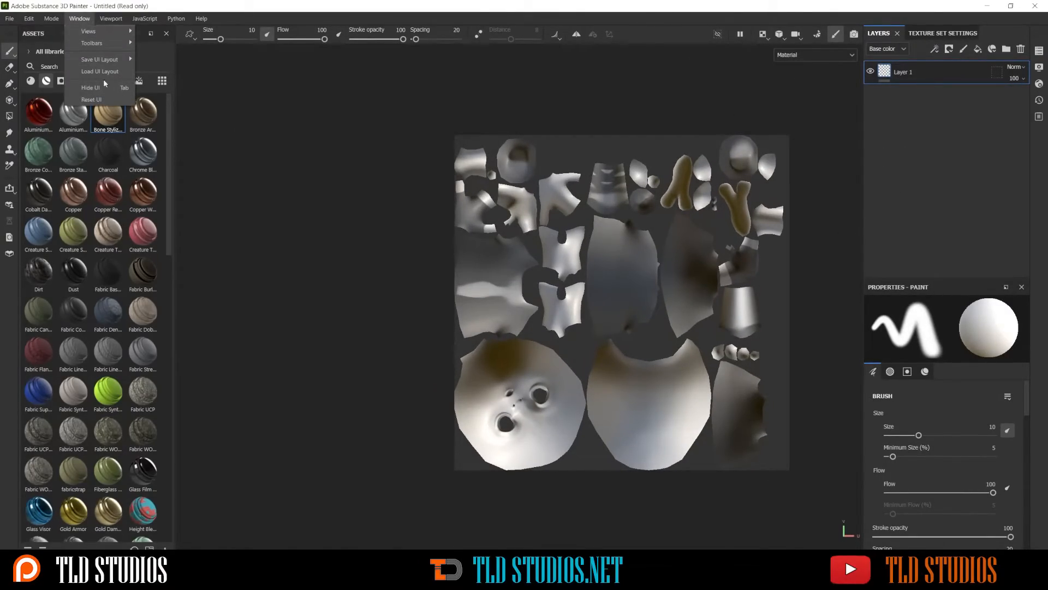
click(99, 102)
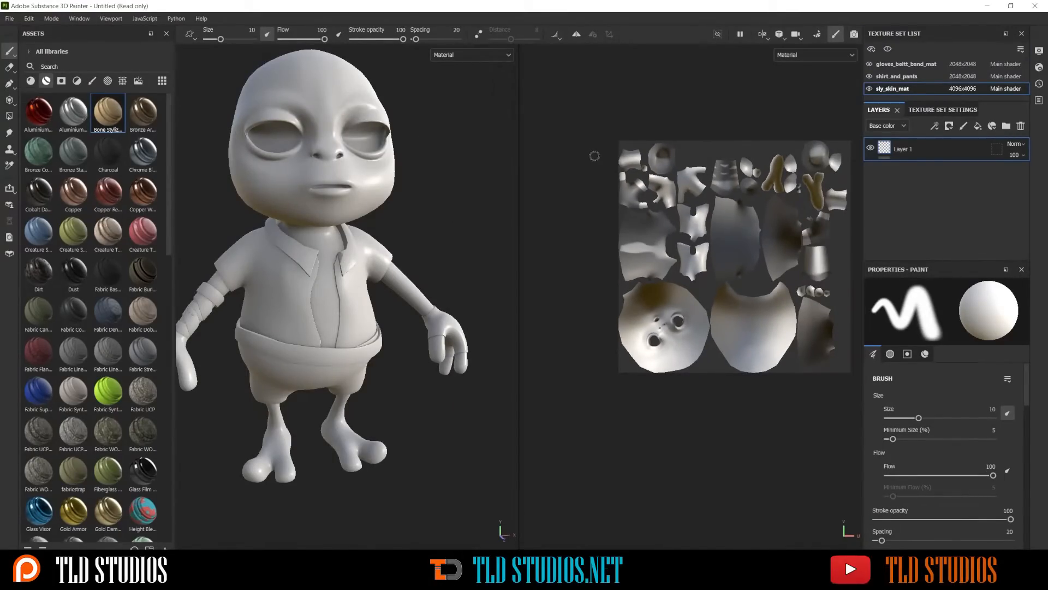
In the 3D-only view, toggle the gloves_beltt_band_mat, shirt_and_pants and sly_skin_mat texture sets off and on to see which parts each covers
key(F2)
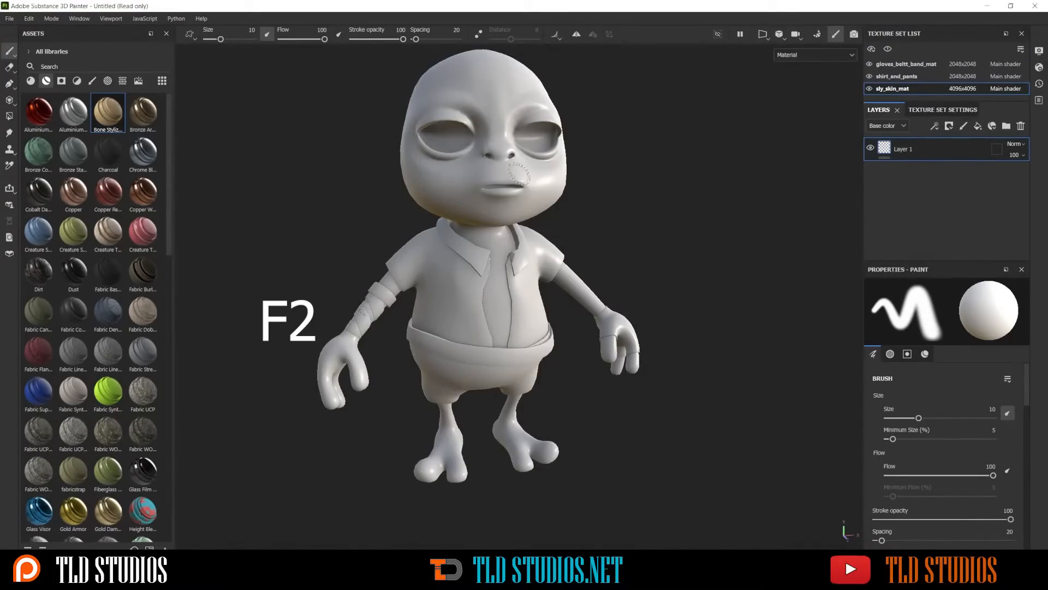
alt+middle_drag(485, 137, 499, 191)
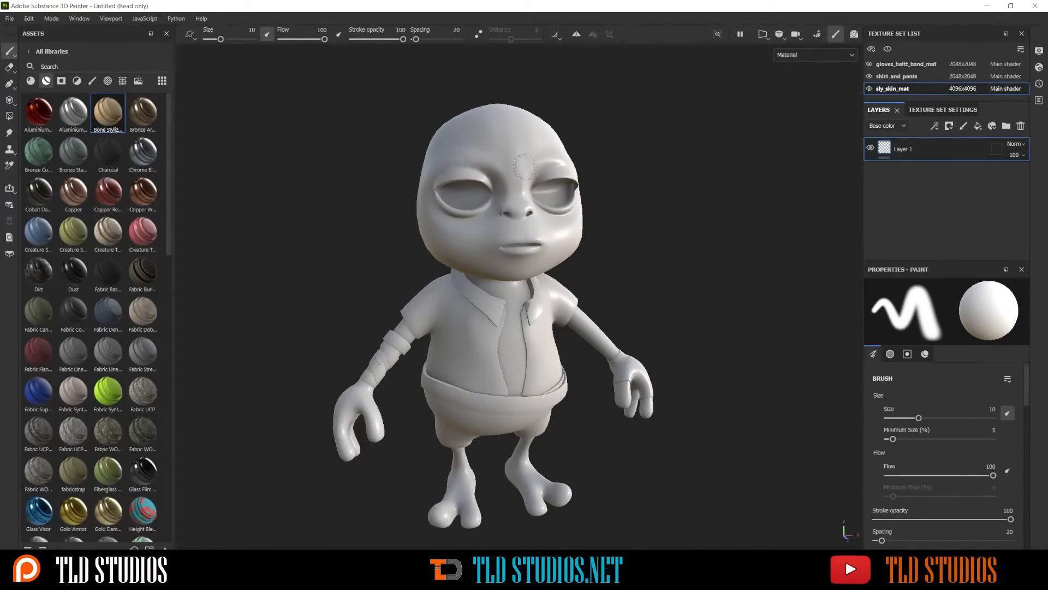
click(869, 65)
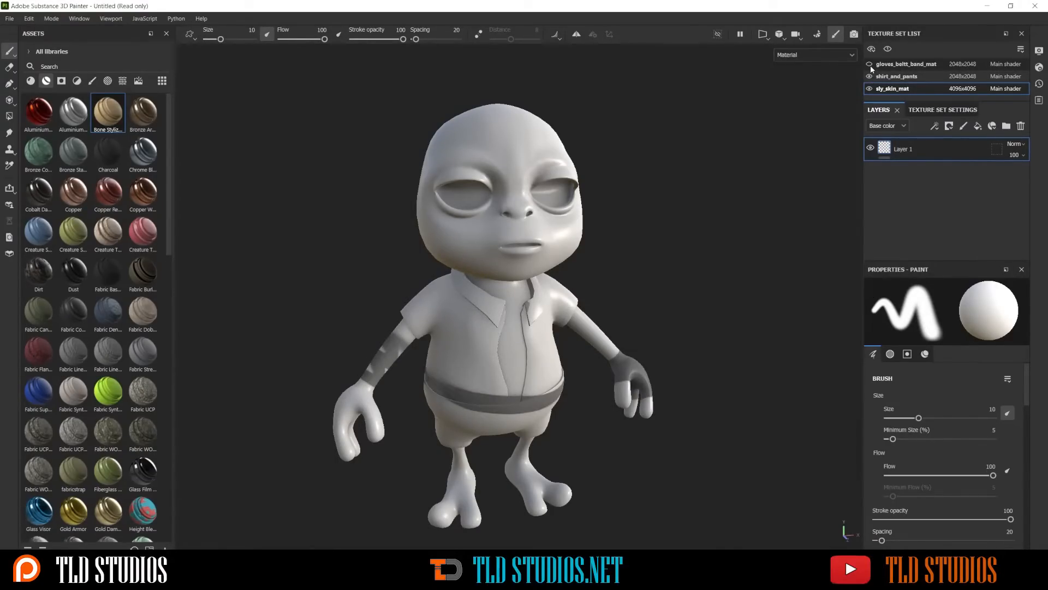
click(869, 64)
click(869, 64)
click(869, 65)
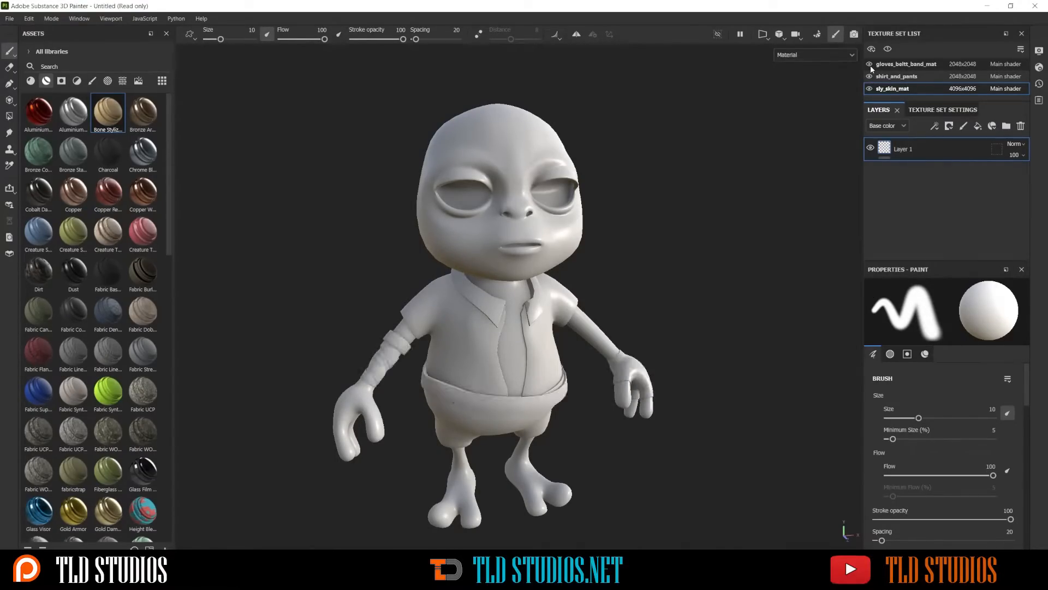
click(869, 76)
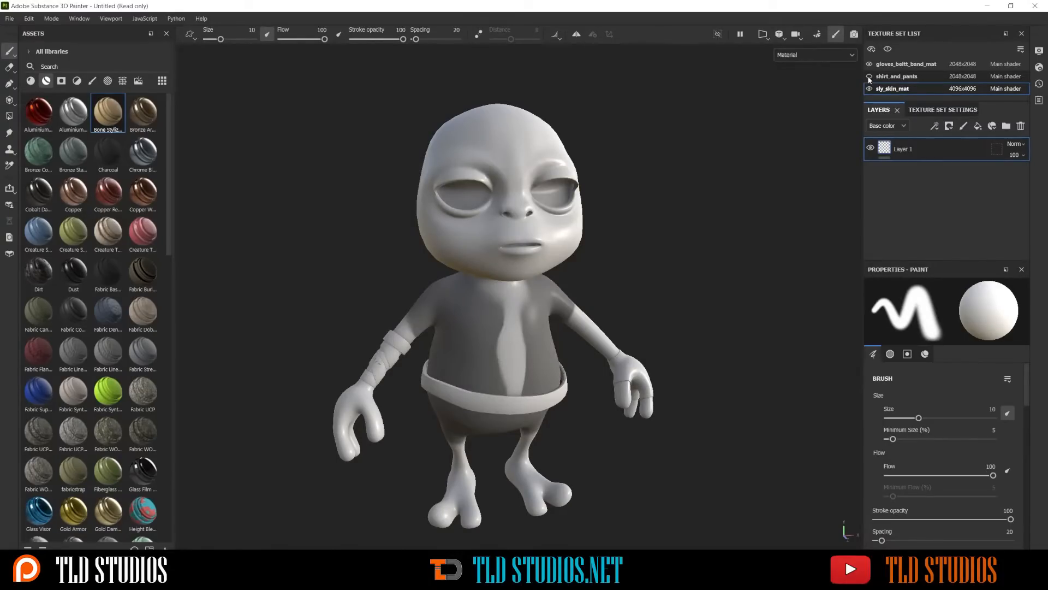
click(870, 77)
click(870, 77)
click(870, 76)
click(870, 89)
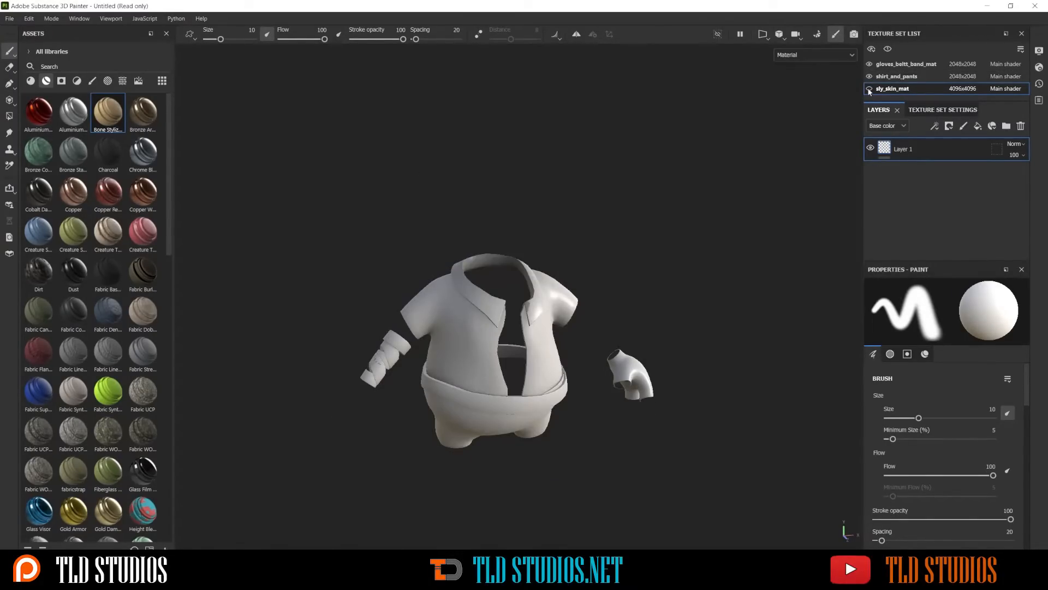
click(870, 89)
click(870, 89)
click(870, 89)
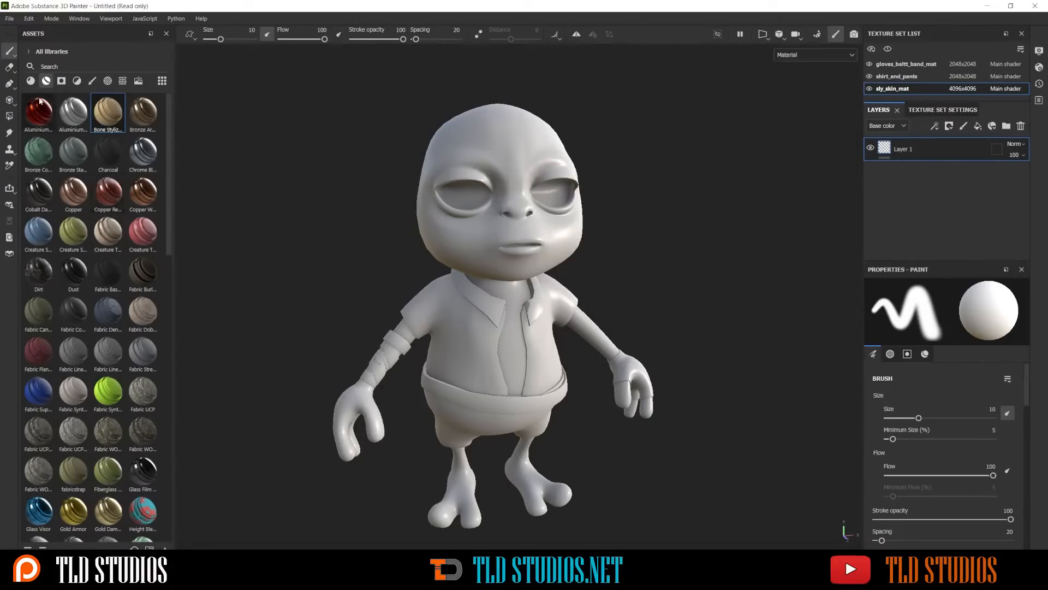
Apply the Skin Feverish smart material to the character's skin and expand its folder down to the Skin Base layer
click(32, 81)
click(47, 81)
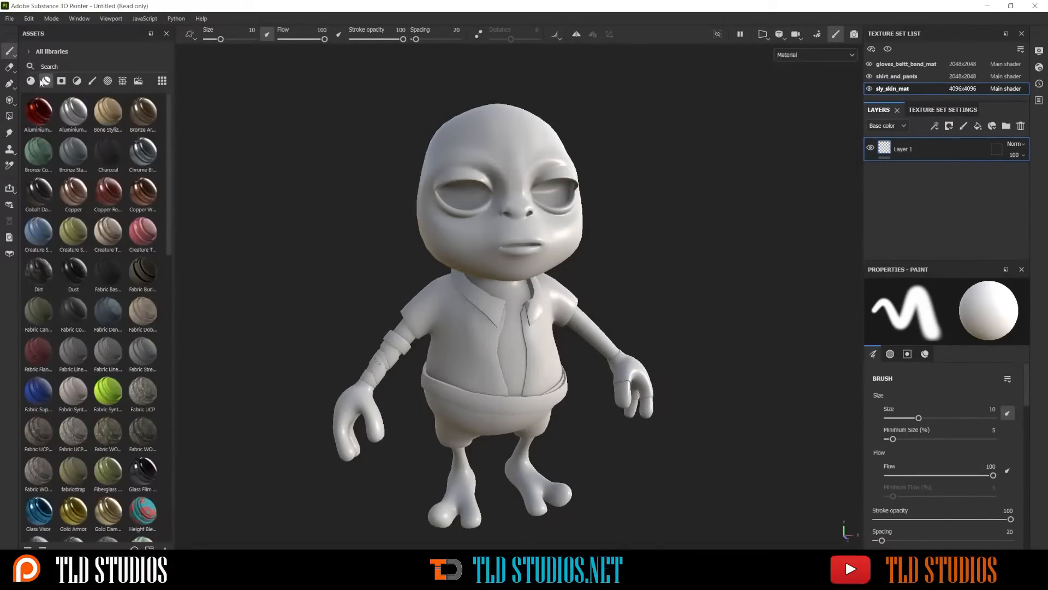
scroll(68, 191, down, 15)
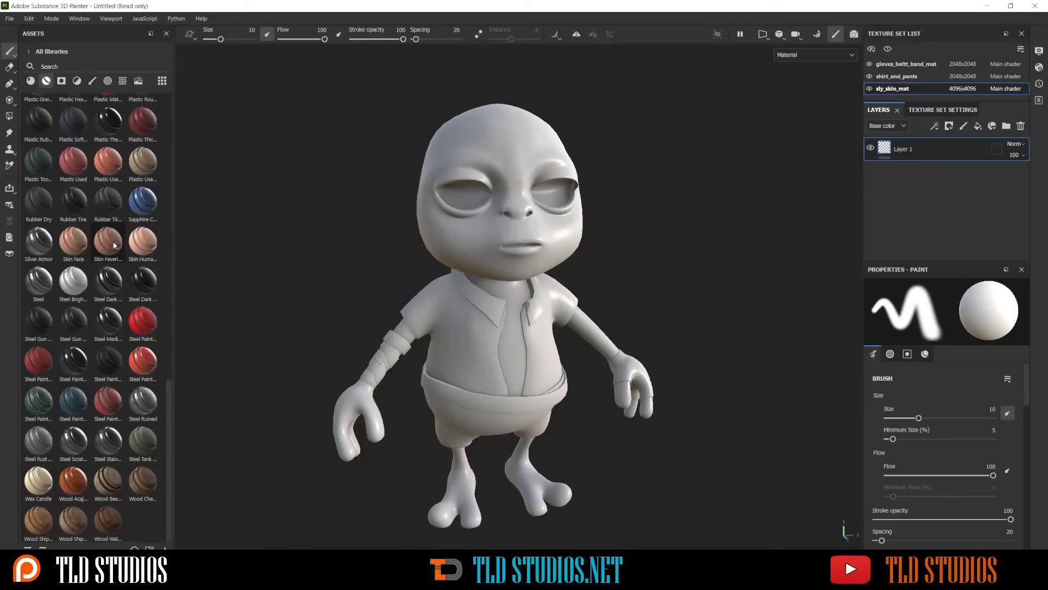
drag(115, 245, 451, 231)
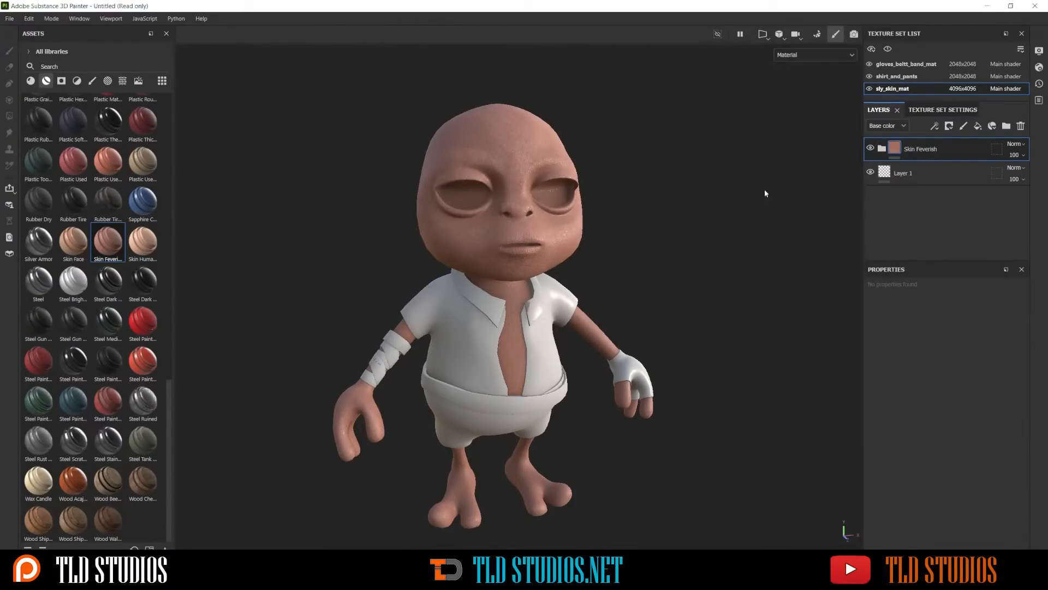
click(881, 150)
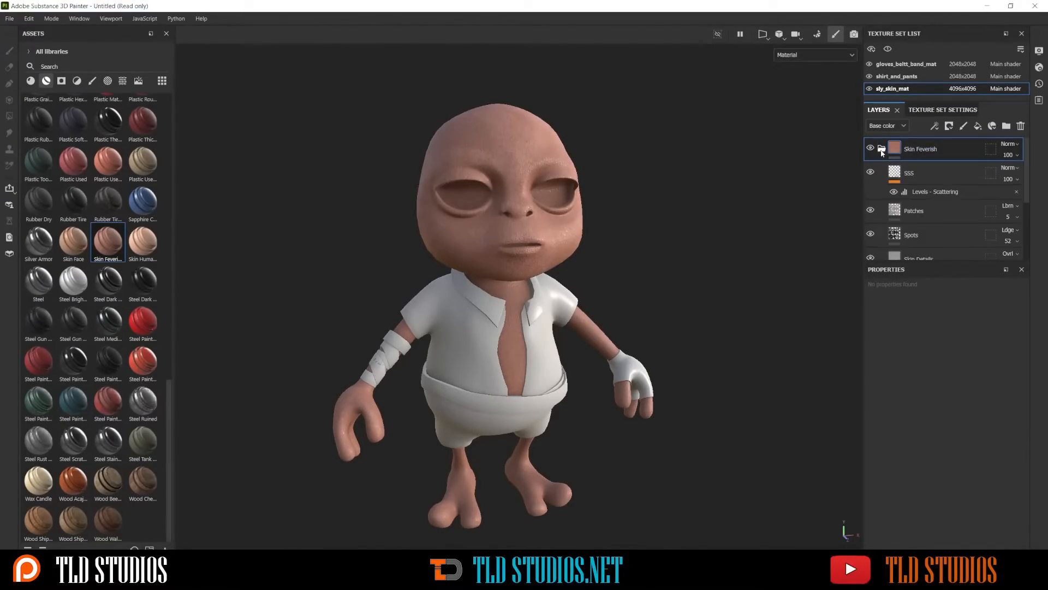
scroll(893, 185, down, 4)
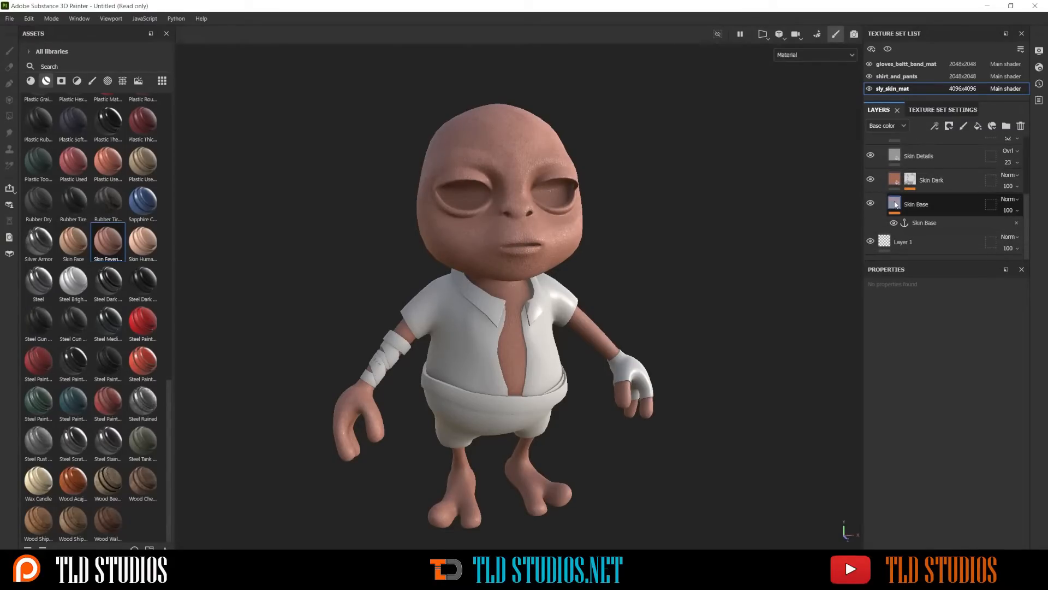
Change the Skin Base layer's base color to a muted tan, hex 8C7450
click(896, 204)
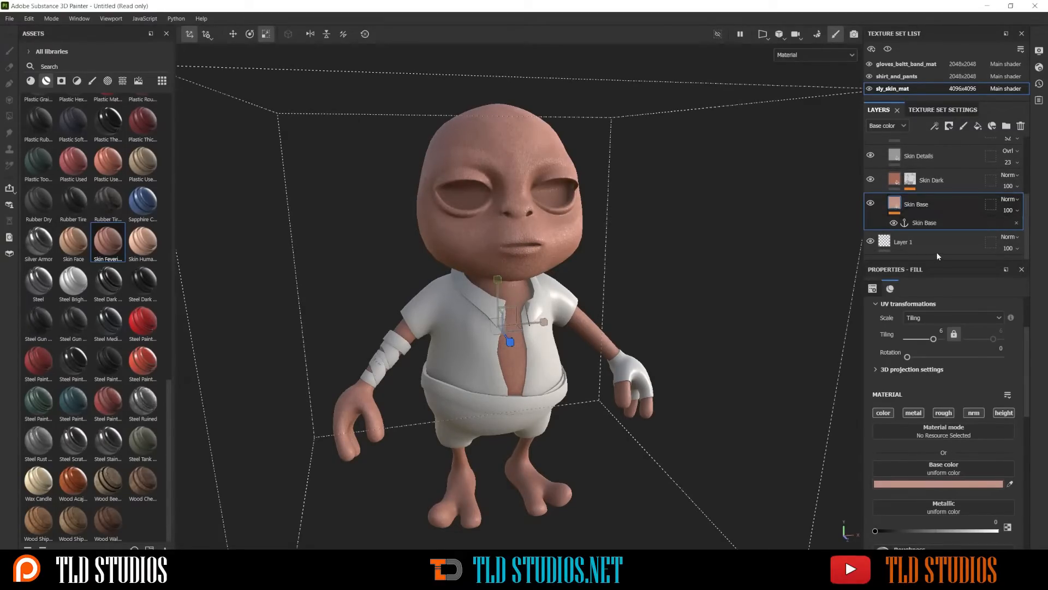
scroll(919, 371, down, 2)
click(928, 422)
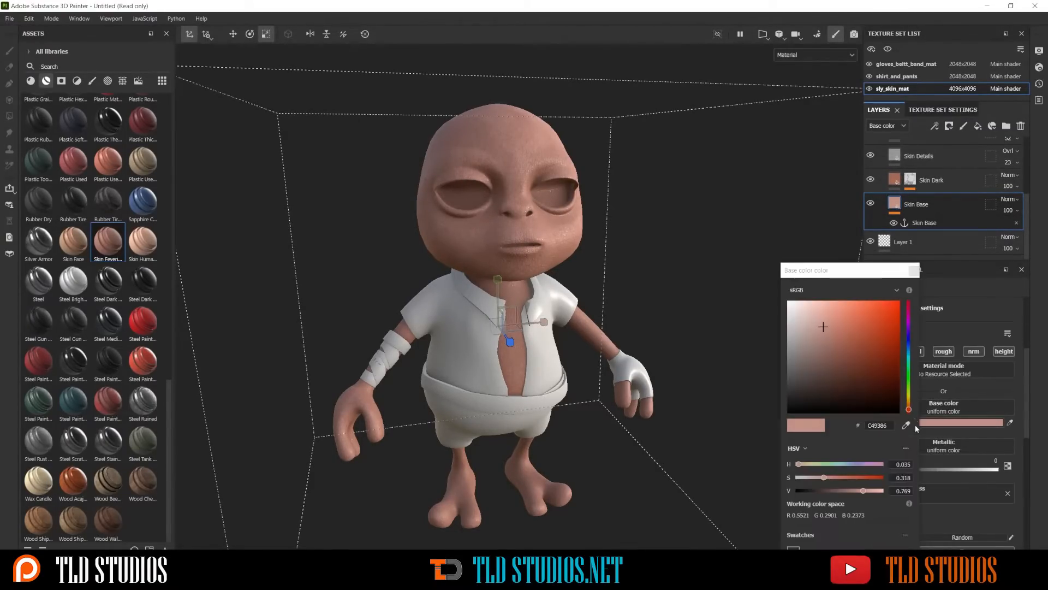
click(836, 352)
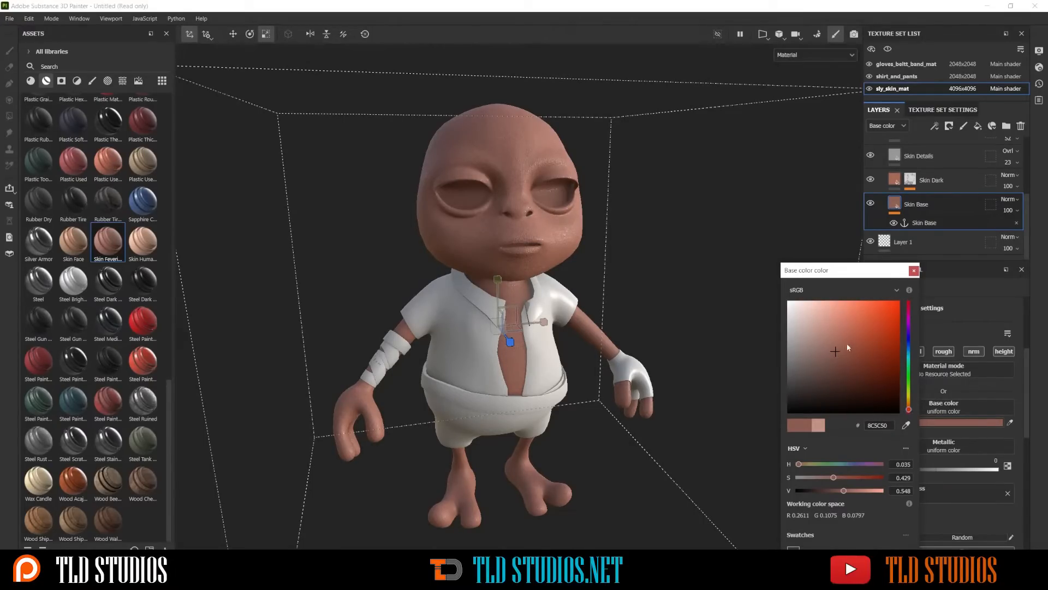
drag(909, 409, 909, 404)
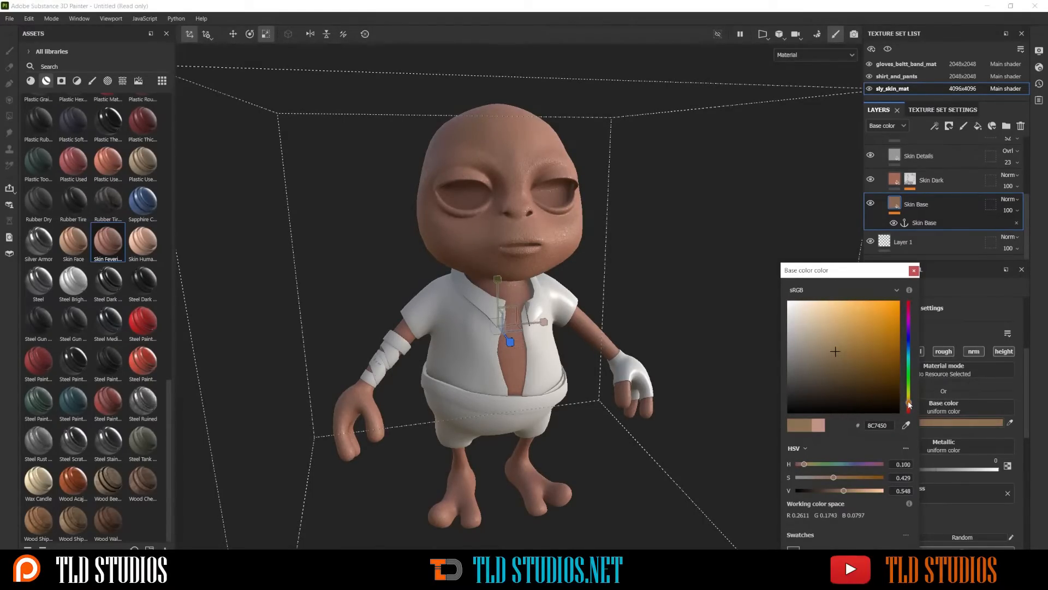
click(914, 270)
Collapse the Skin Feverish folder and rename it skin_undertone
scroll(889, 164, up, 4)
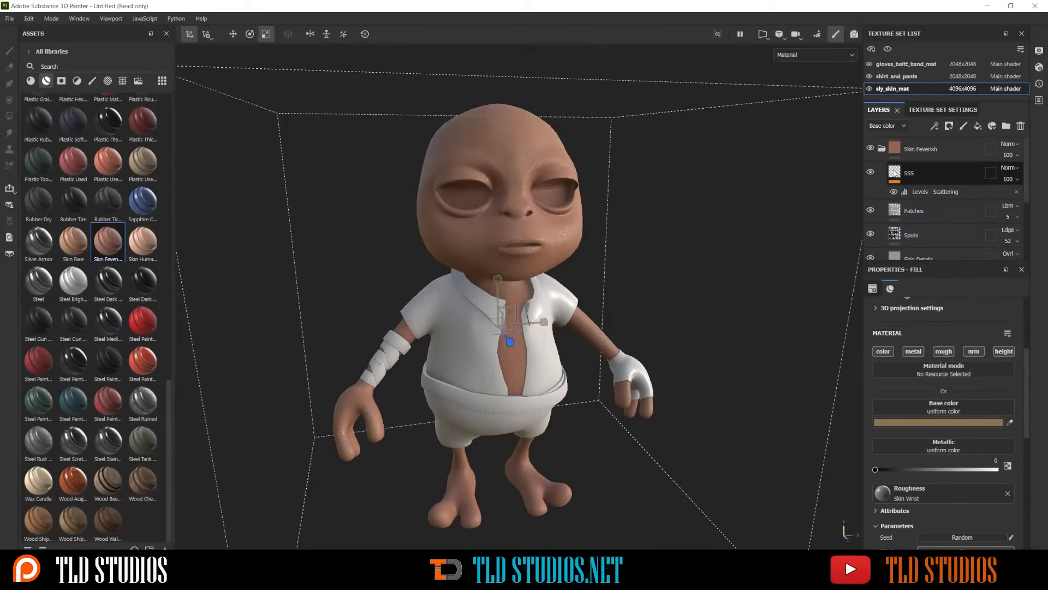
click(881, 148)
click(923, 151)
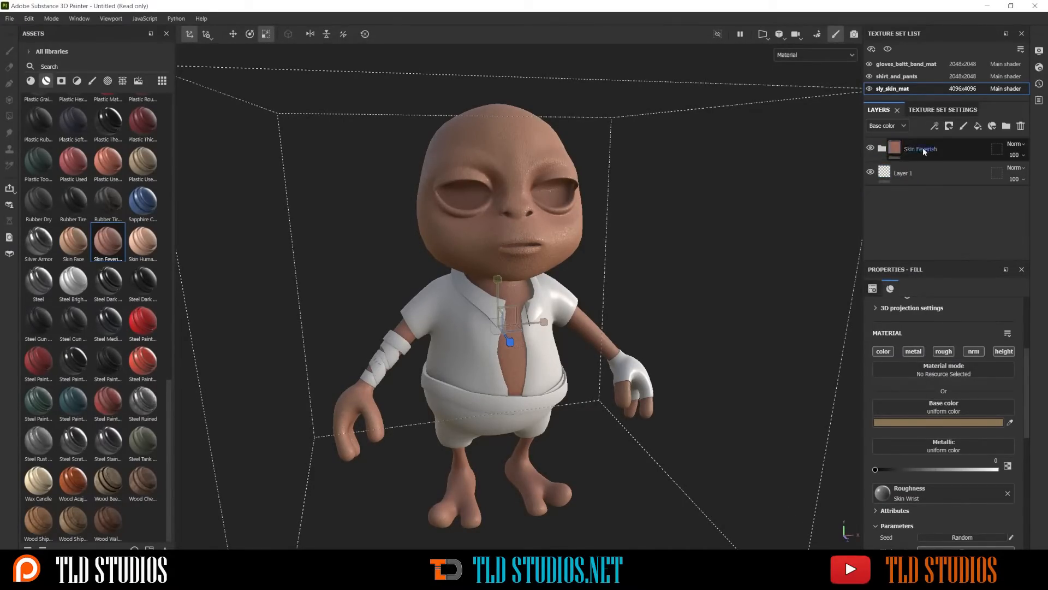
double_click(923, 149)
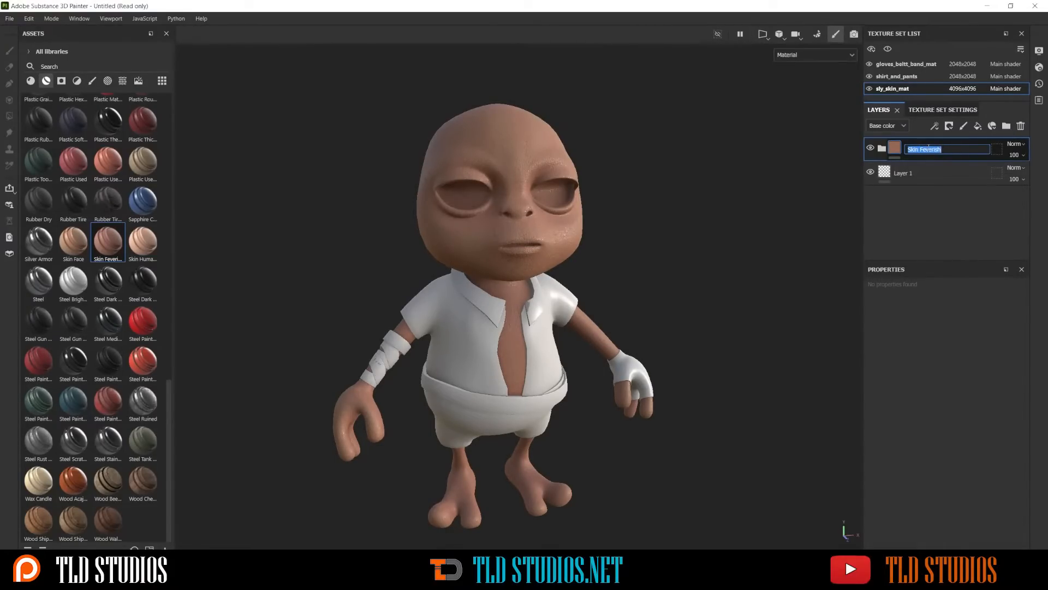
text(skin_undertone)
key(Return)
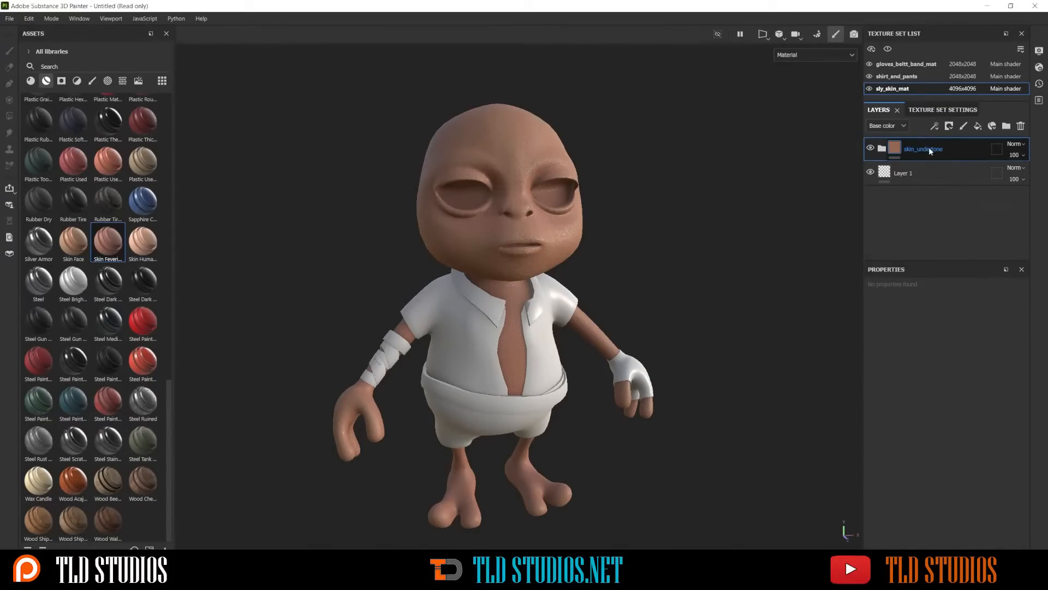
click(882, 150)
click(884, 151)
Find the Plastic Grip base material in the materials library and apply it to the character's skin above skin_undertone
scroll(629, 195, up, 2)
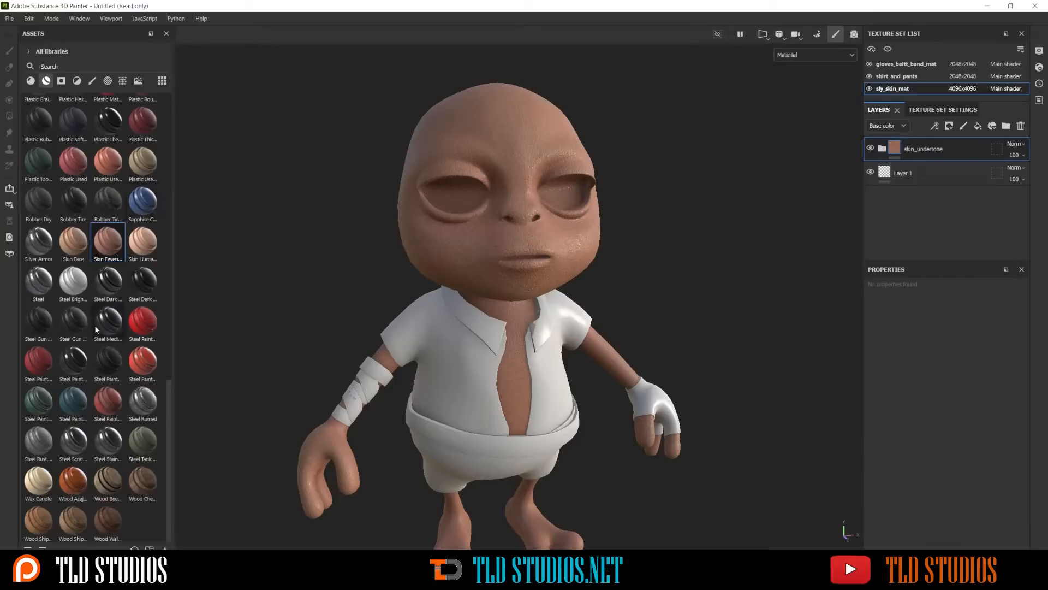
scroll(91, 285, up, 3)
scroll(91, 285, up, 3)
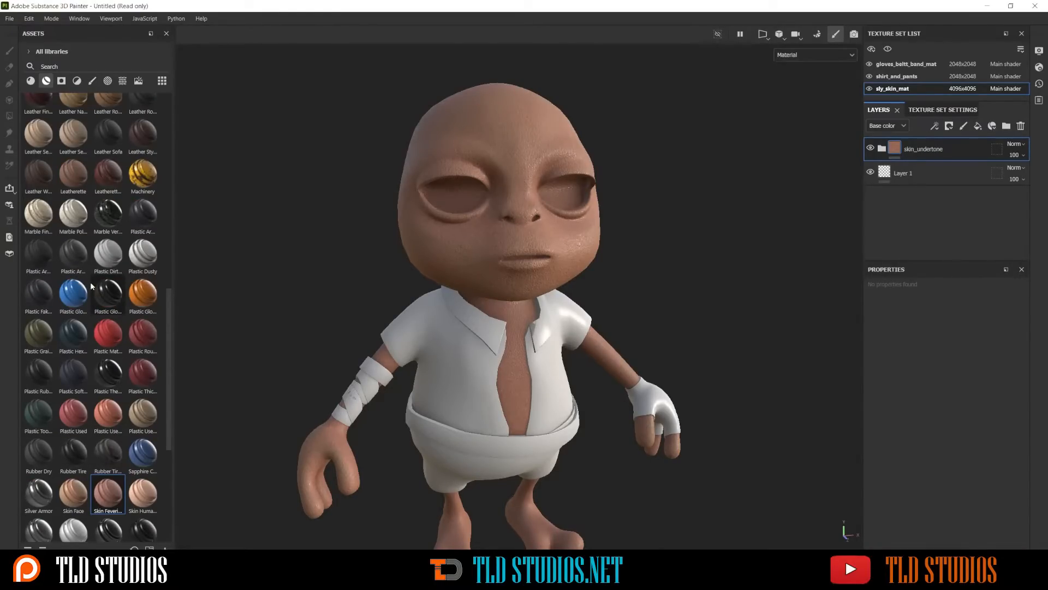
scroll(90, 282, up, 3)
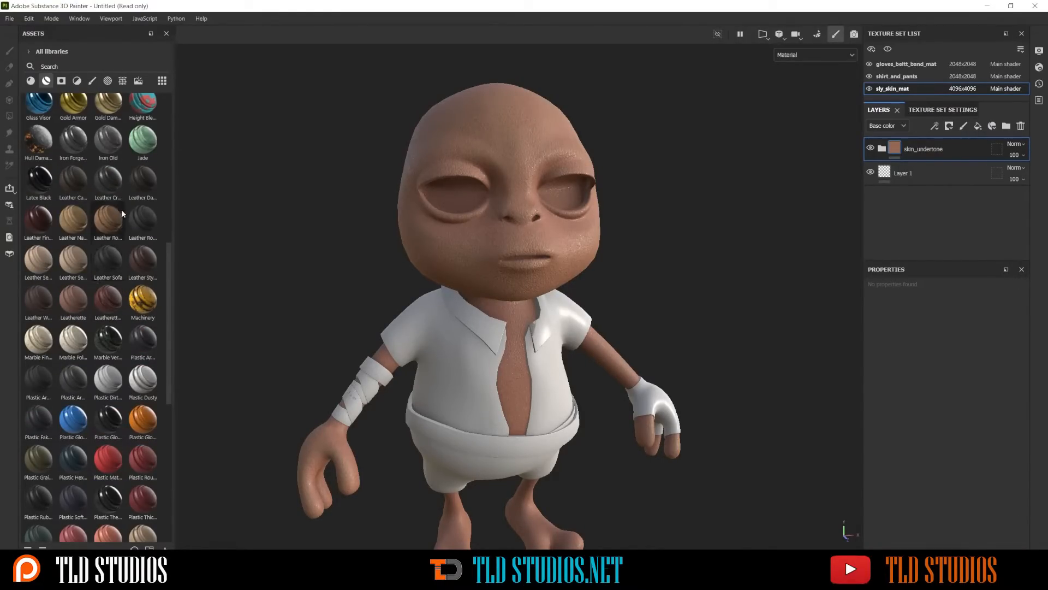
click(31, 81)
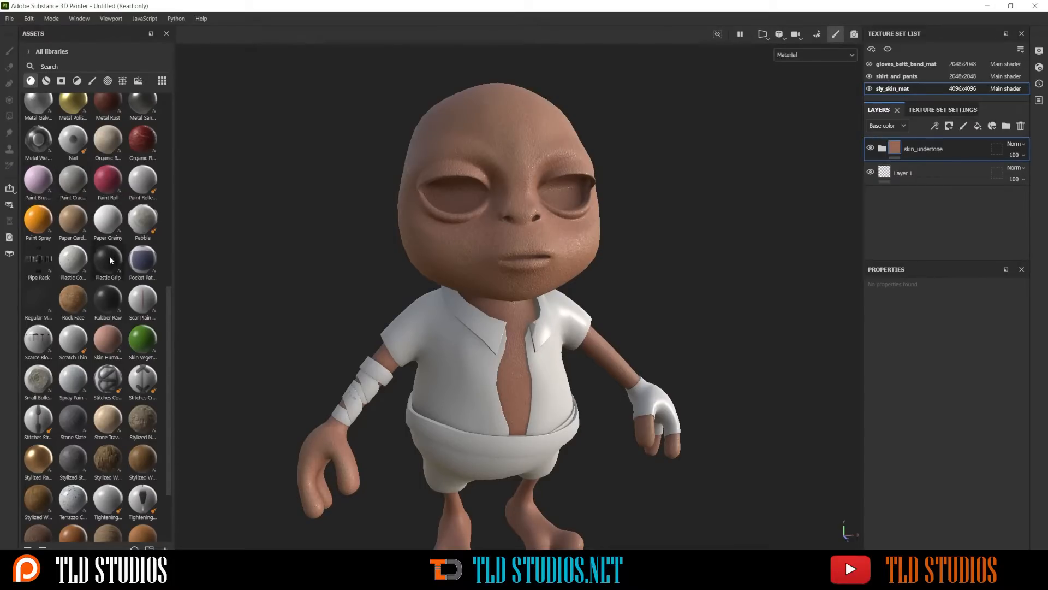
mouse_move(110, 260)
drag(110, 260, 471, 123)
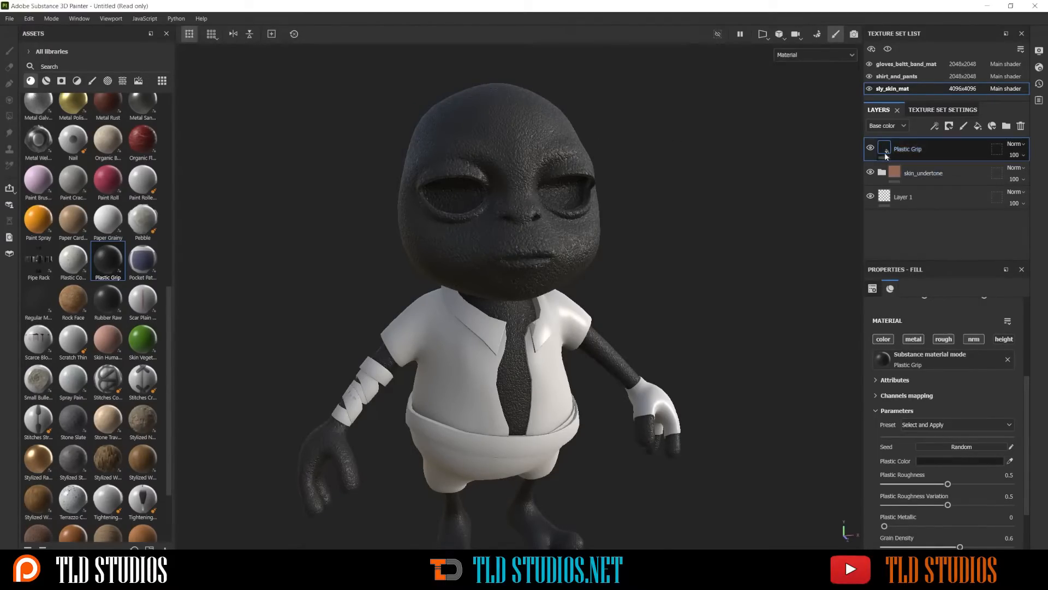
Toggle the Plastic Grip layer's visibility off and on to compare the skin with and without it
click(870, 147)
click(871, 147)
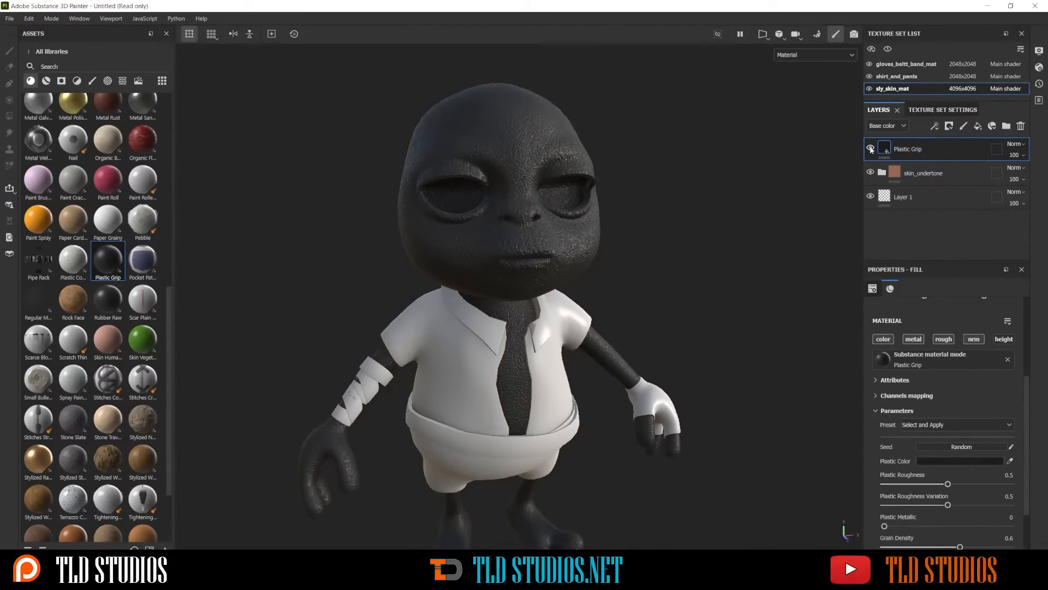
click(871, 147)
click(871, 148)
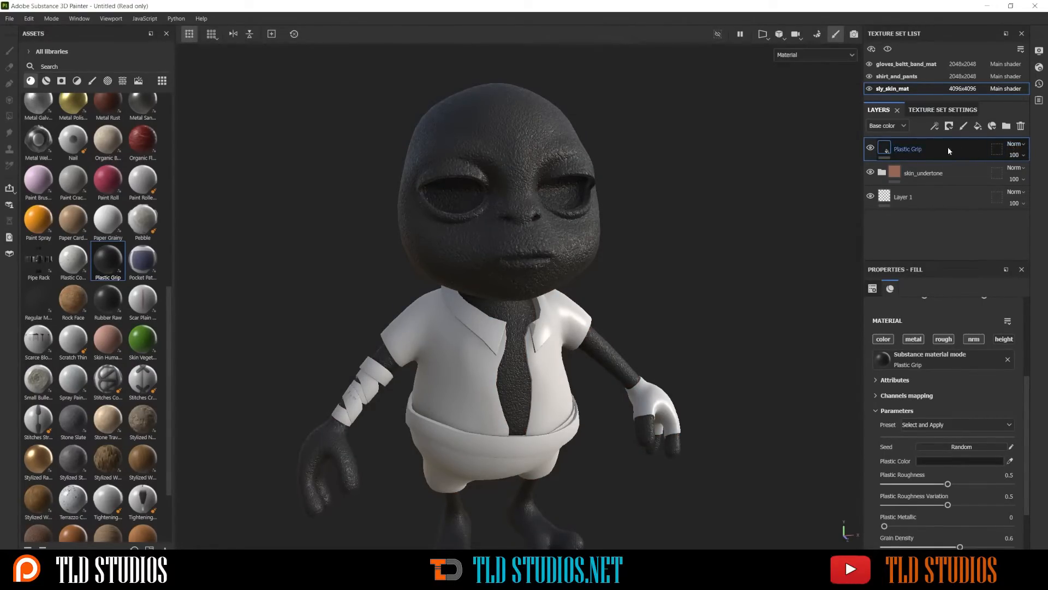
Try different blend modes on the Plastic Grip layer, such as Linear dodge, ending on Soft light
click(1015, 145)
click(1014, 146)
scroll(1014, 146, down, 2)
scroll(1014, 147, down, 4)
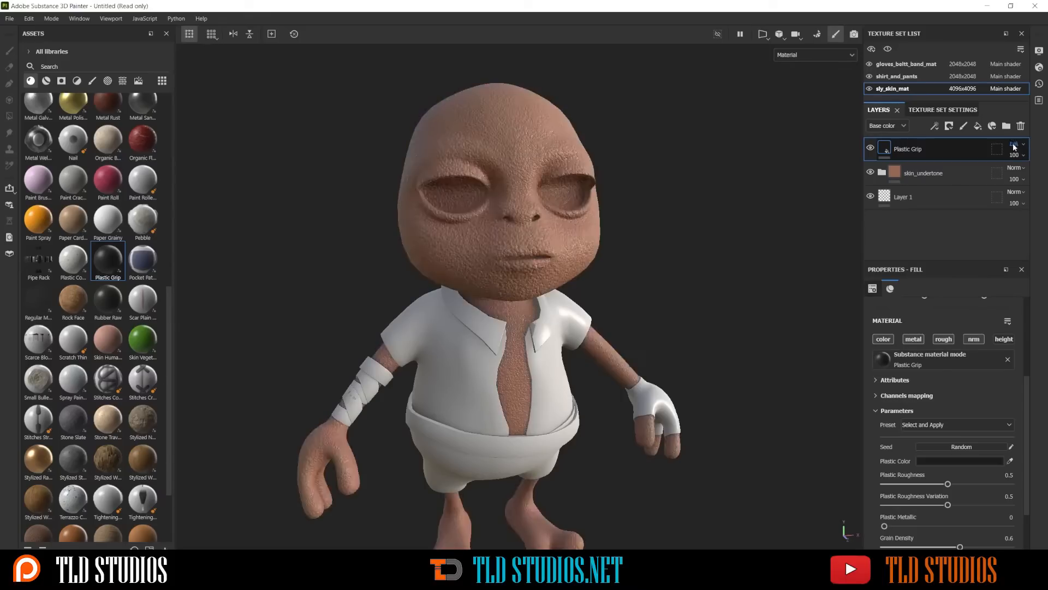
click(1014, 145)
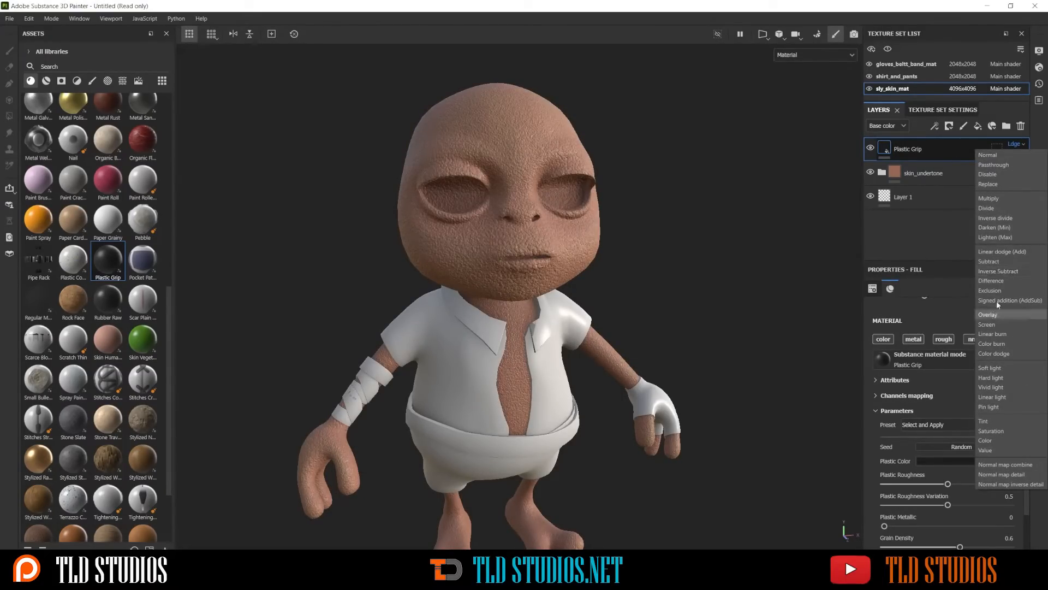
click(995, 155)
scroll(1014, 145, down, 2)
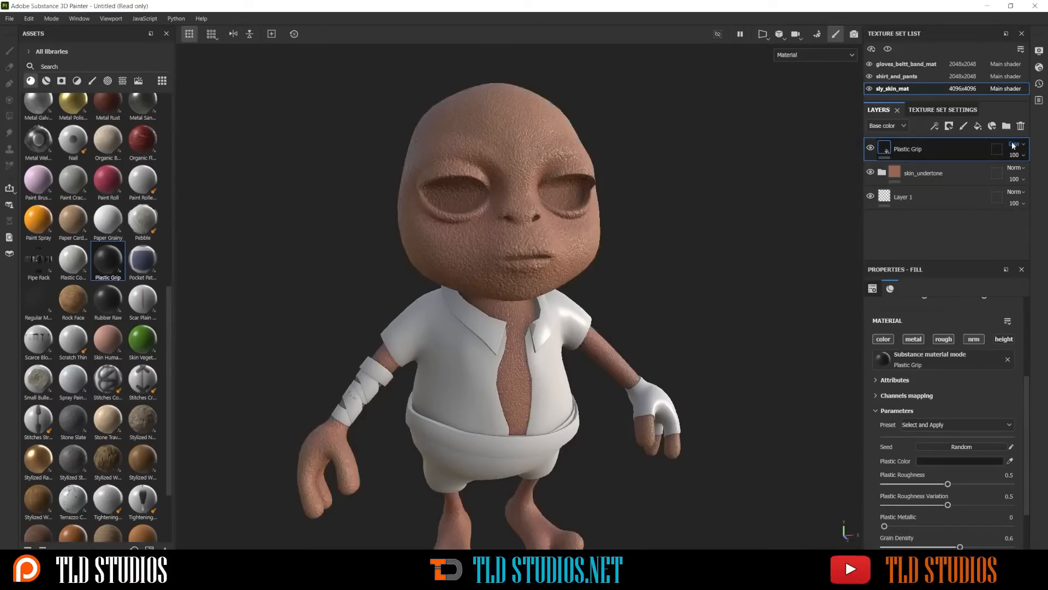
scroll(1014, 146, down, 6)
scroll(1013, 145, down, 5)
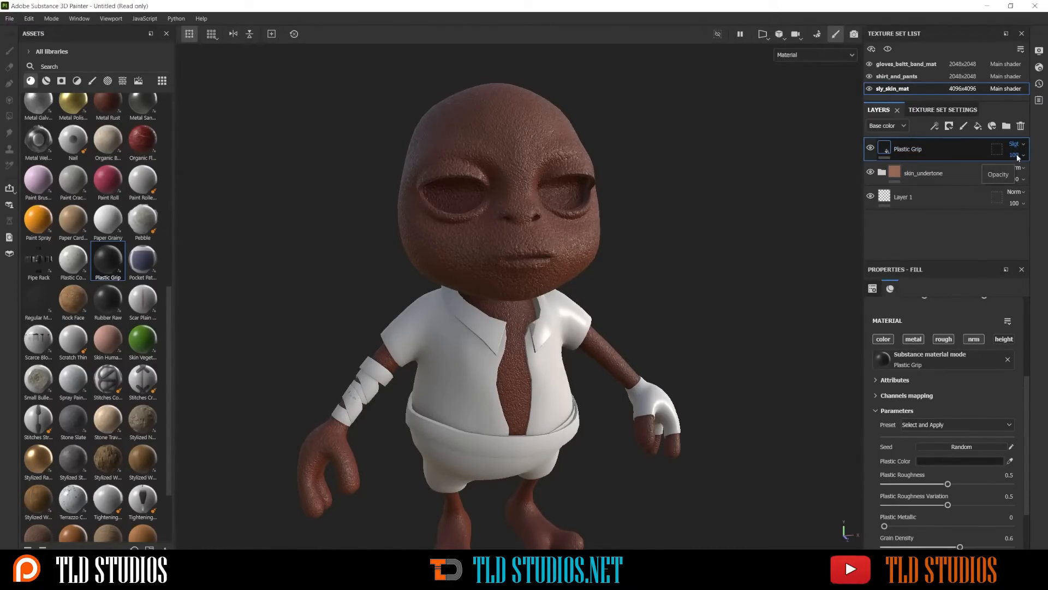
Lower the Plastic Grip layer's opacity to 70 and inspect the effect on the character
click(1018, 157)
mouse_move(1033, 176)
mouse_down()
mouse_move(987, 183)
mouse_move(1046, 176)
mouse_move(1030, 174)
mouse_move(1038, 172)
mouse_up()
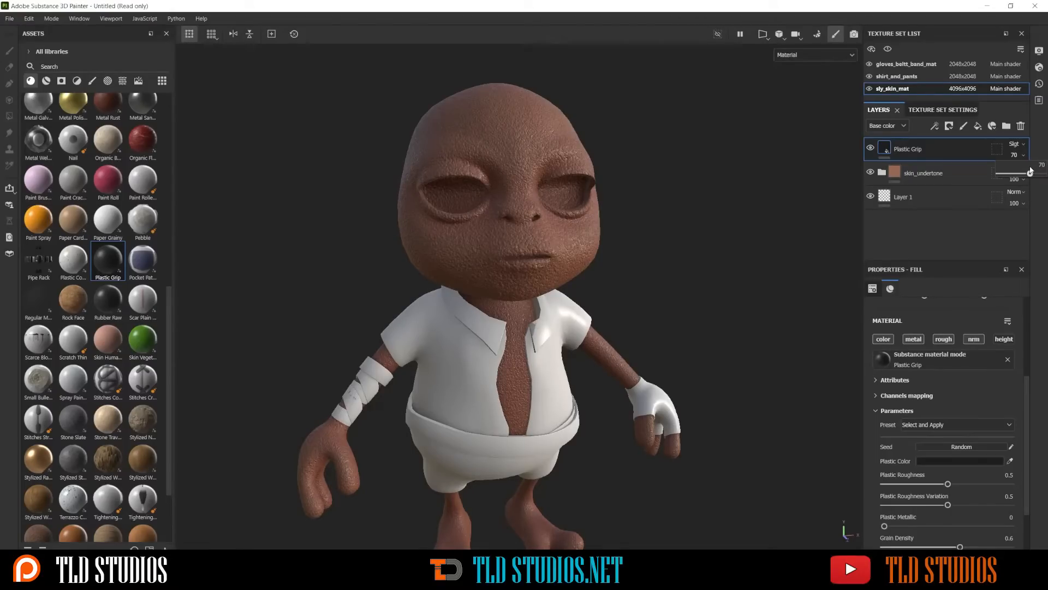
scroll(453, 140, down, 2)
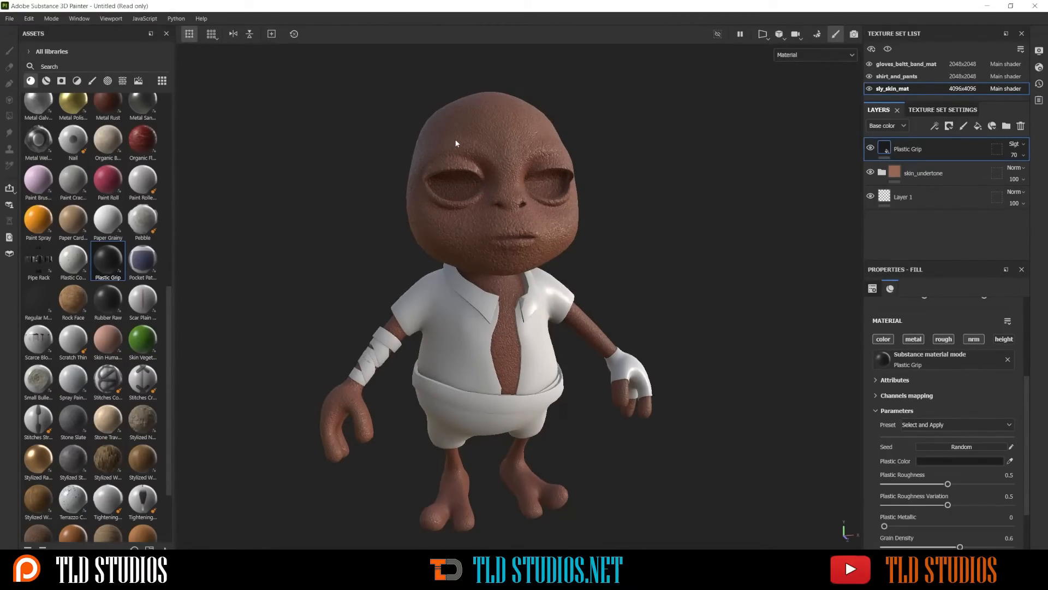
alt+drag(458, 156, 572, 164)
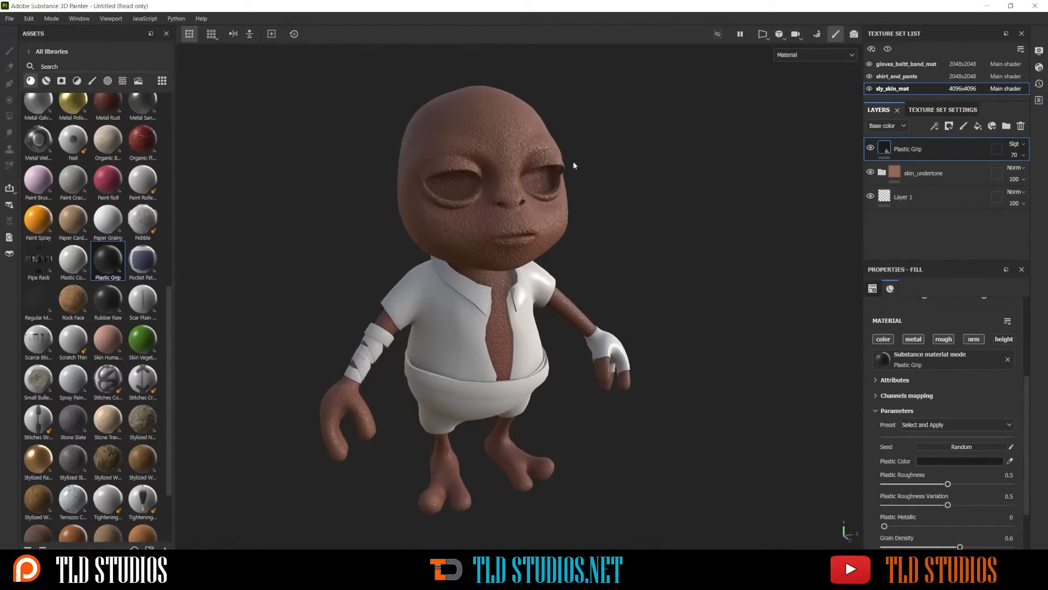
Return the Plastic Grip layer to Normal blending at 100 opacity
click(1013, 147)
click(1005, 159)
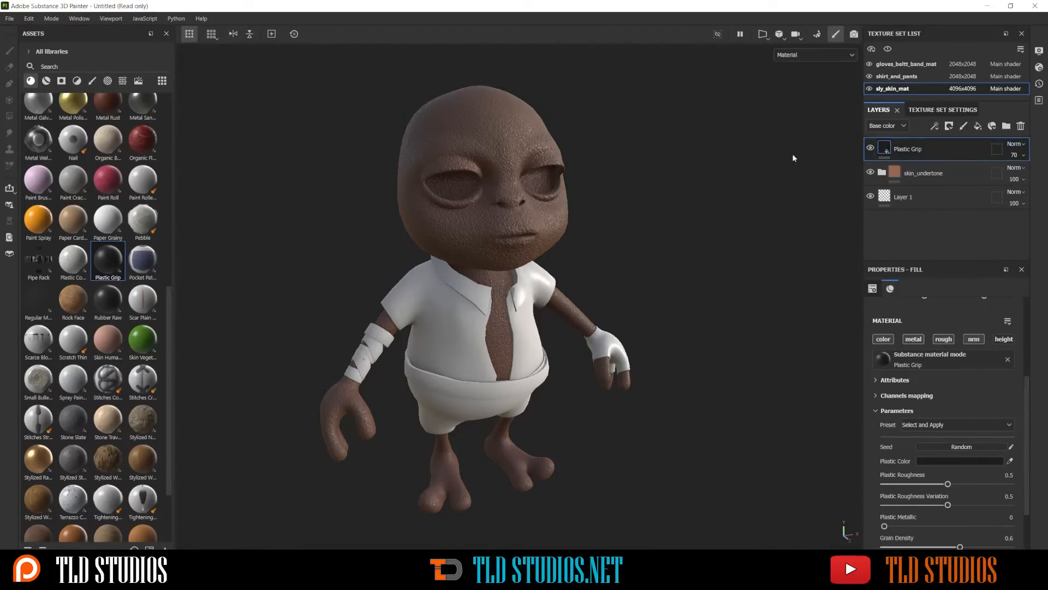
click(1014, 155)
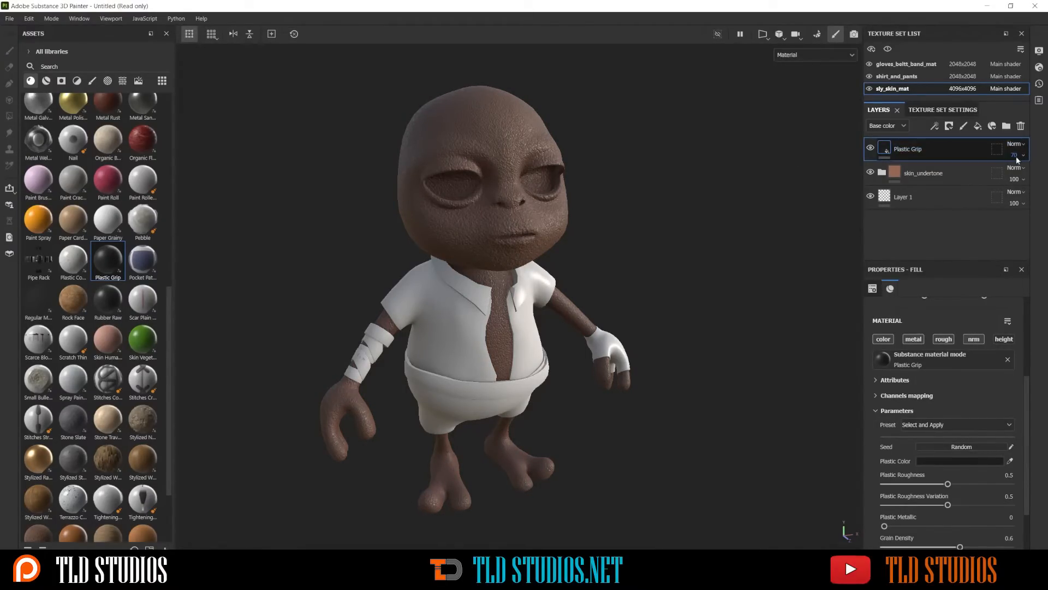
drag(1028, 173, 1042, 173)
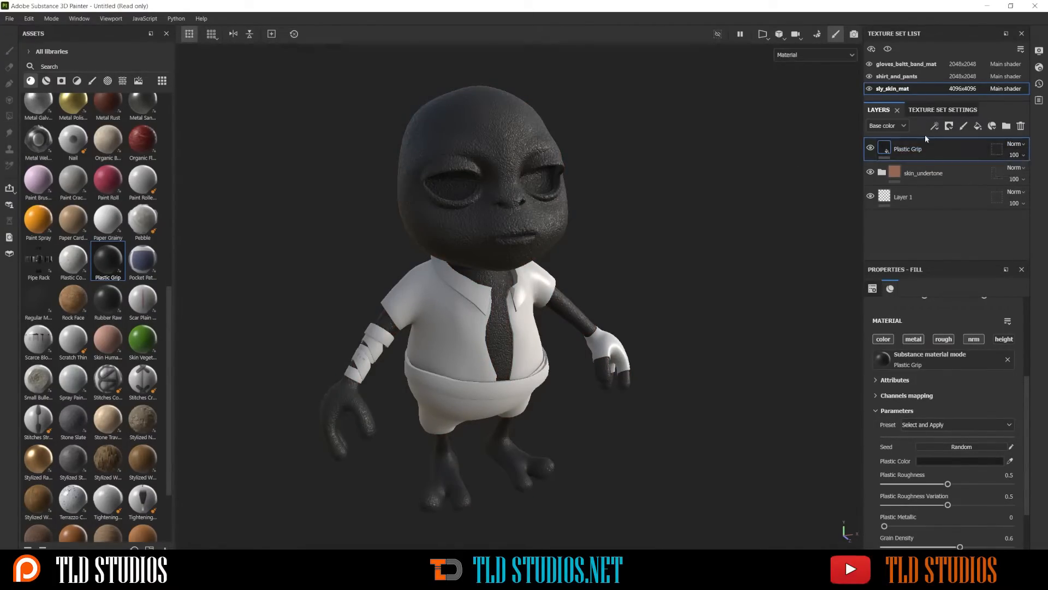
Add a black mask to the Plastic Grip layer
right_click(920, 158)
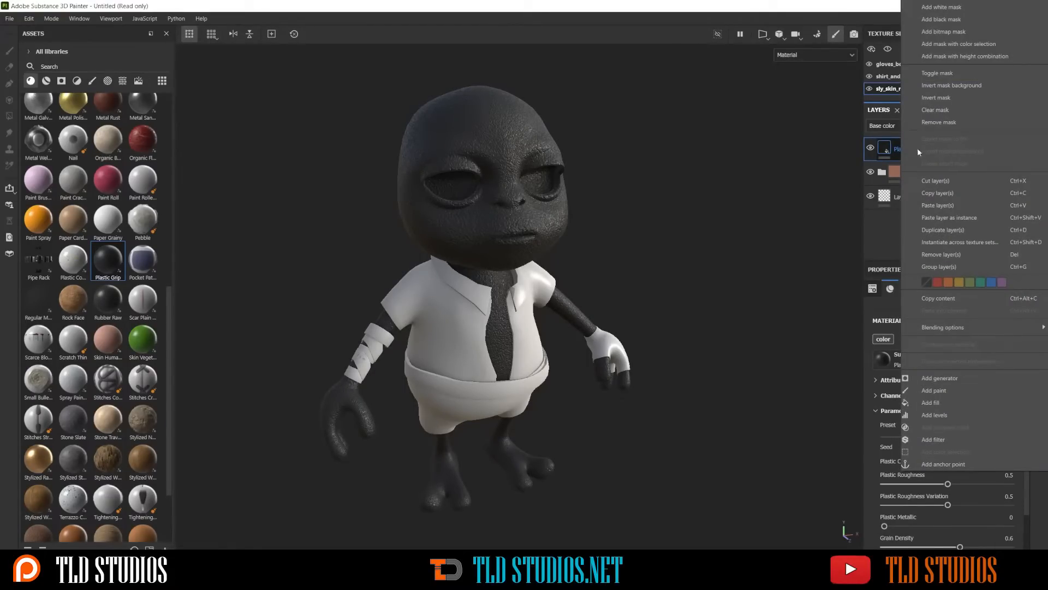
click(940, 21)
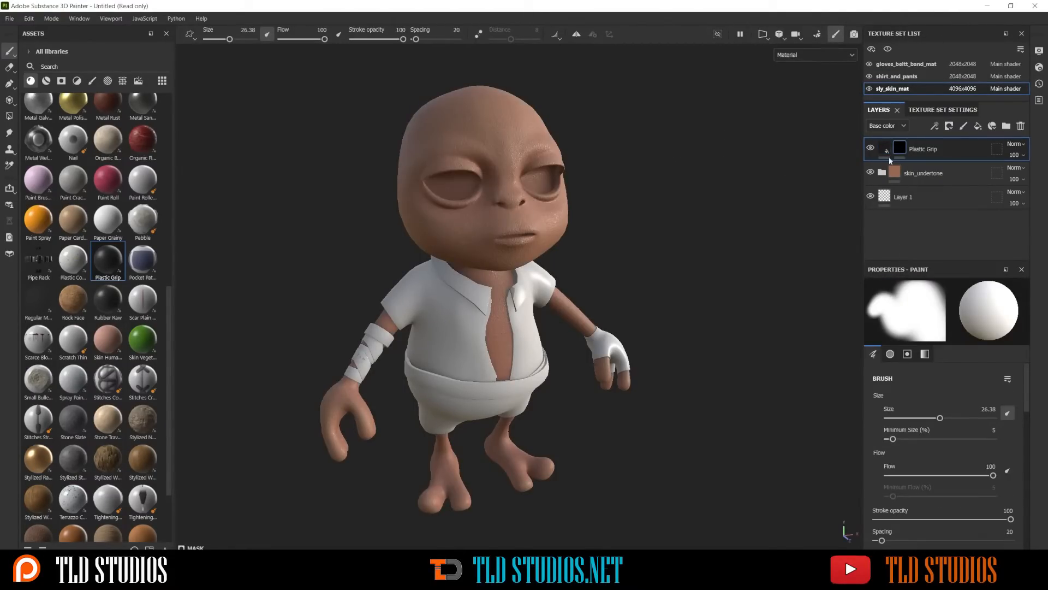
mouse_move(902, 148)
Undo a trial brush stroke on the Plastic Grip mask and turn on symmetry for painting
mouse_move(463, 199)
alt+mouse_down()
mouse_move(486, 217)
mouse_move(434, 229)
mouse_move(407, 172)
mouse_move(486, 159)
mouse_move(469, 101)
mouse_move(398, 131)
mouse_move(383, 224)
mouse_move(489, 232)
mouse_move(491, 175)
mouse_move(483, 194)
mouse_move(439, 197)
mouse_move(484, 166)
mouse_move(390, 207)
mouse_move(391, 158)
mouse_move(441, 175)
alt+mouse_up()
key(ctrl+z)
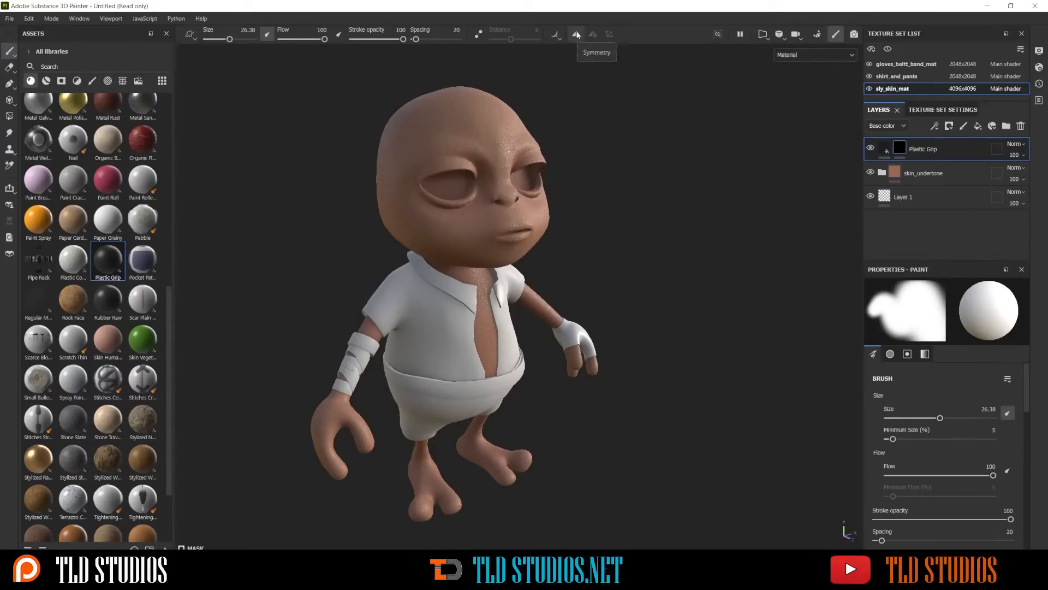
click(577, 35)
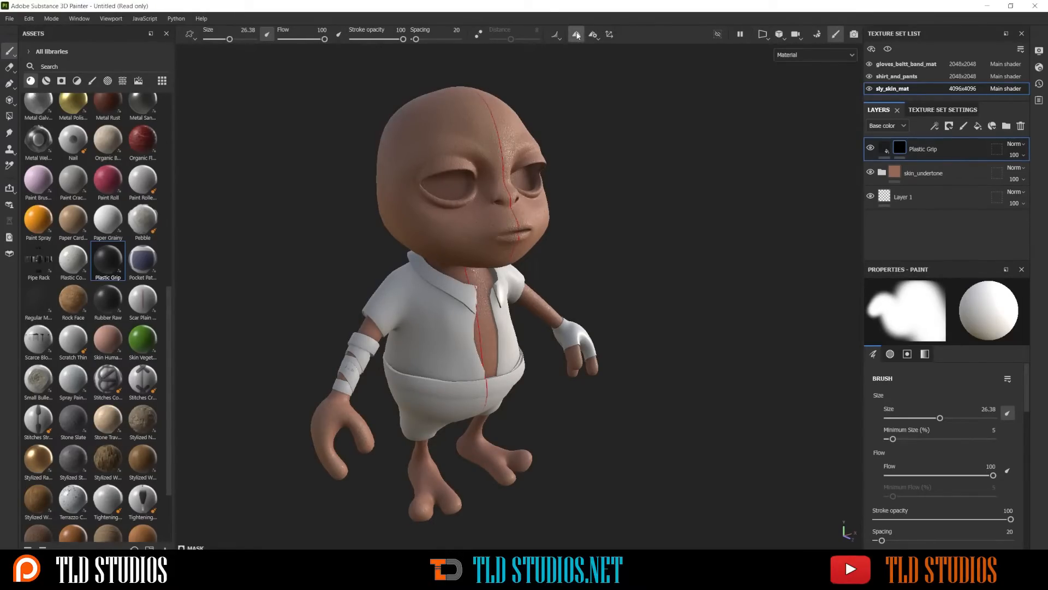
alt+drag(578, 144, 508, 189)
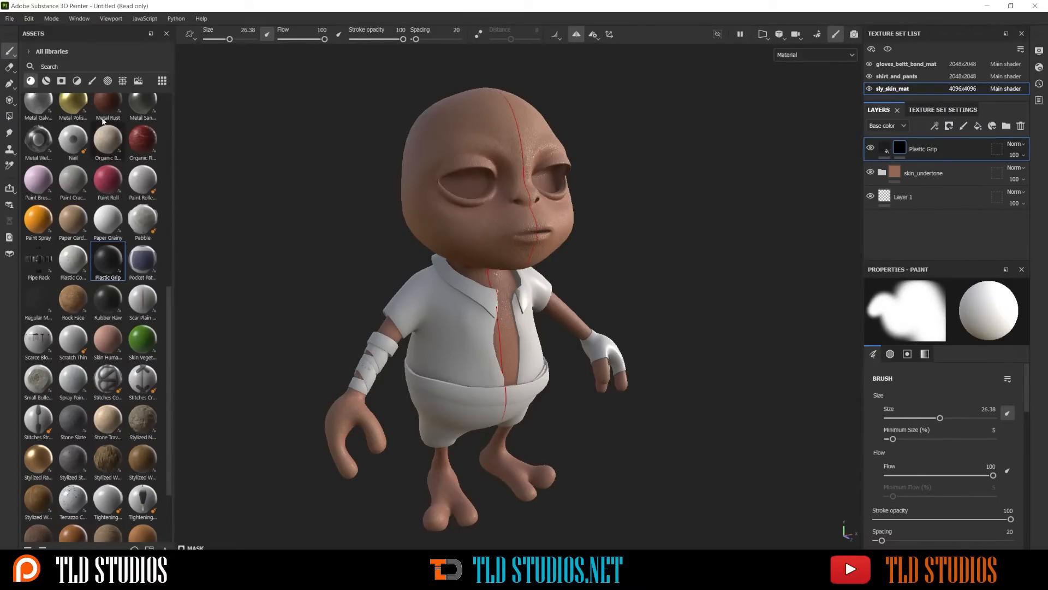
Choose the soft fur brush (Fur Soft W...) for painting the mask and set its stroke opacity to 60
click(92, 81)
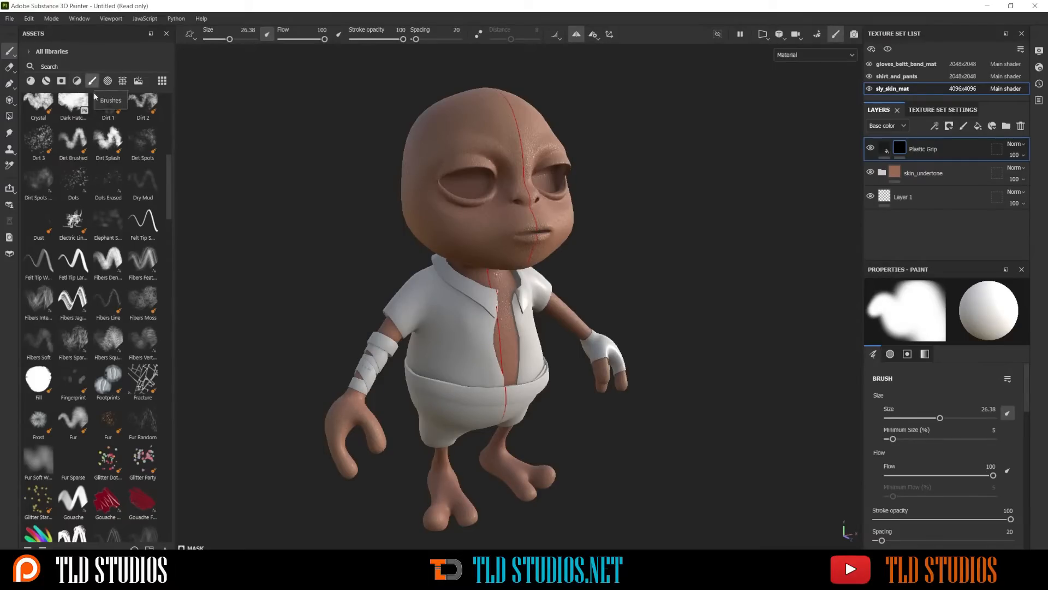
scroll(80, 205, down, 5)
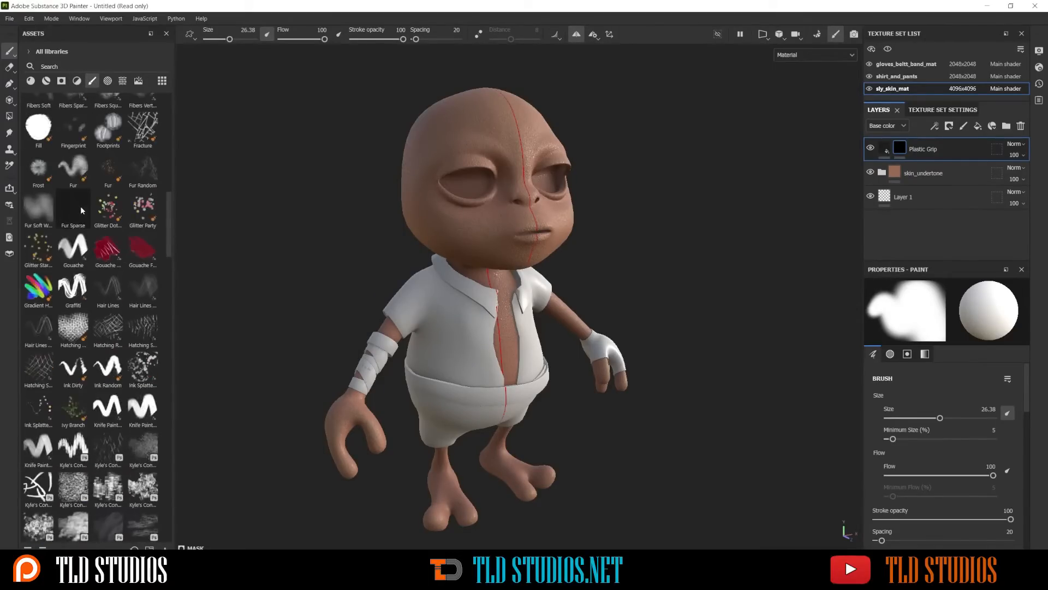
click(32, 208)
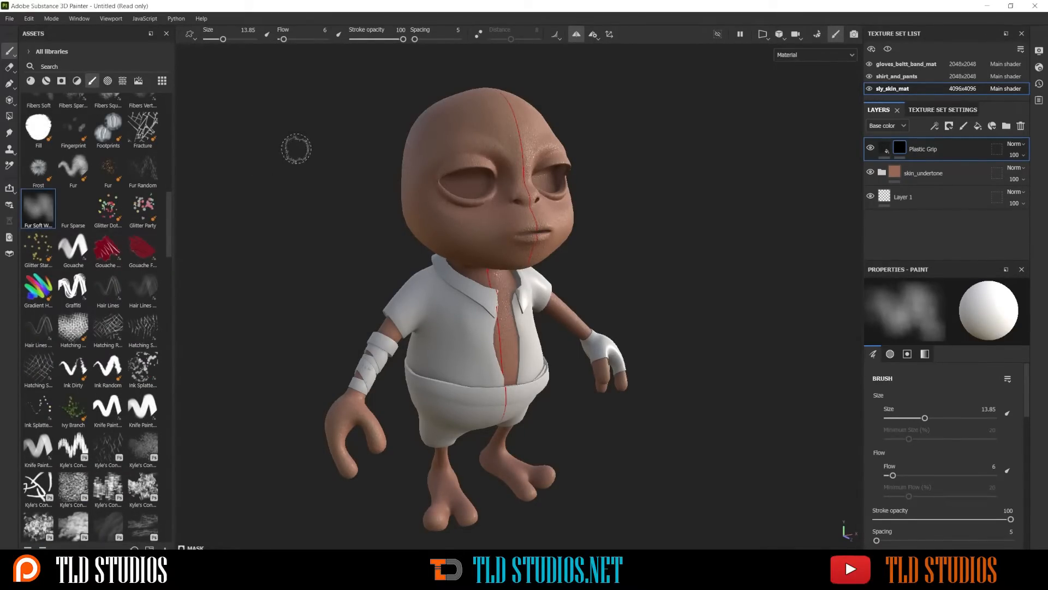
drag(403, 40, 384, 42)
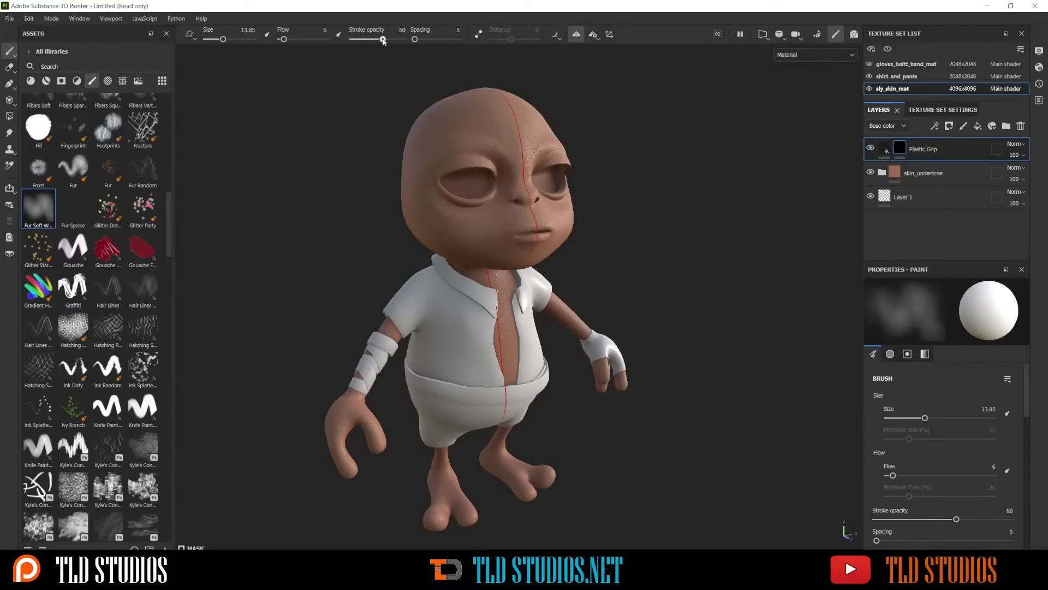
mouse_move(486, 164)
alt+mouse_down()
mouse_move(475, 171)
mouse_move(501, 173)
alt+mouse_up()
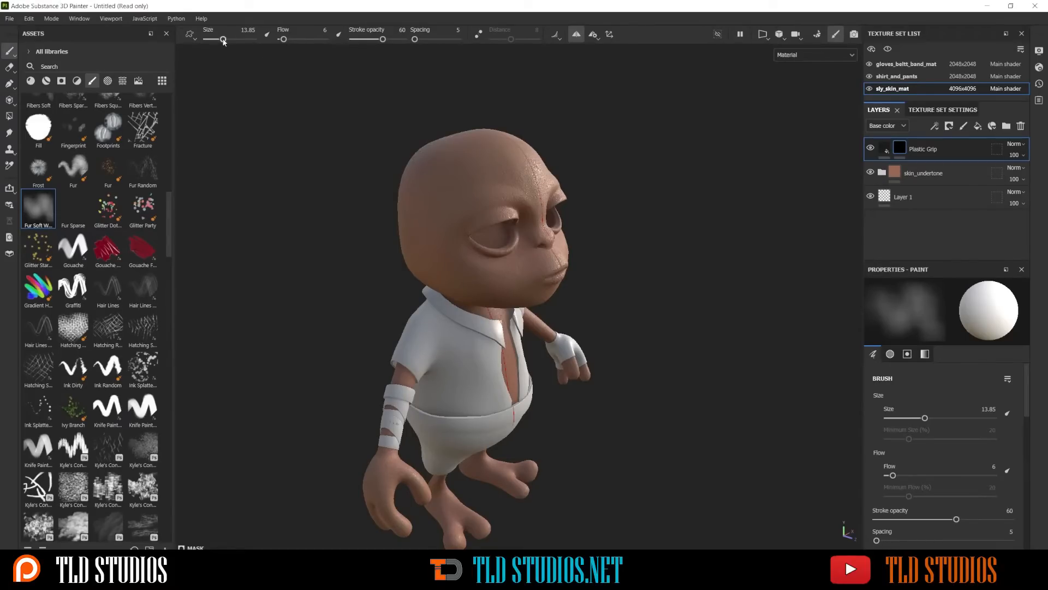
Set the soft fur brush size to 32.28 for painting the Plastic Grip mask on the head
drag(223, 40, 255, 41)
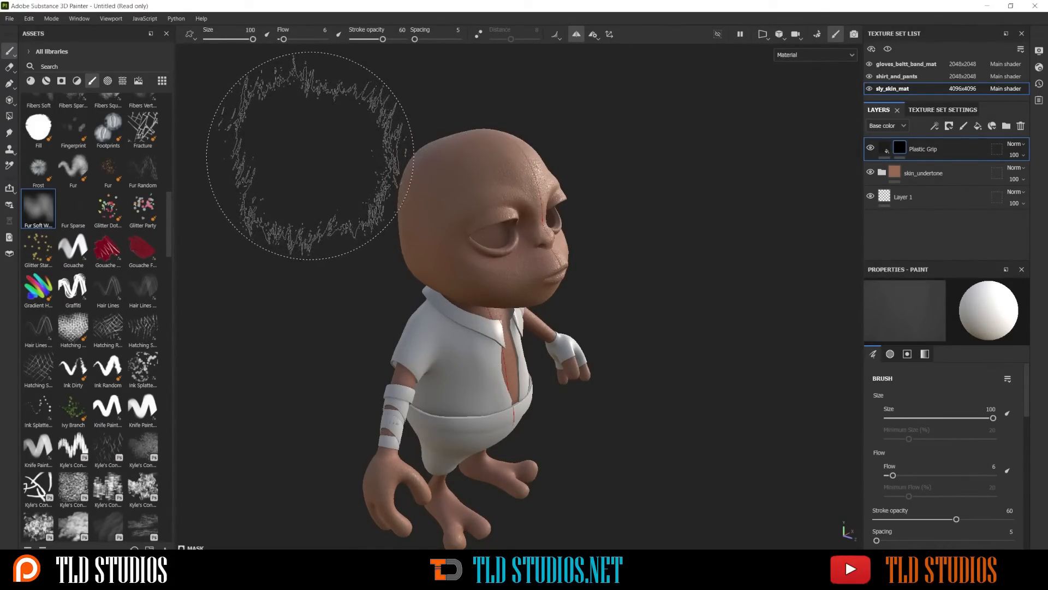
key(ctrl)
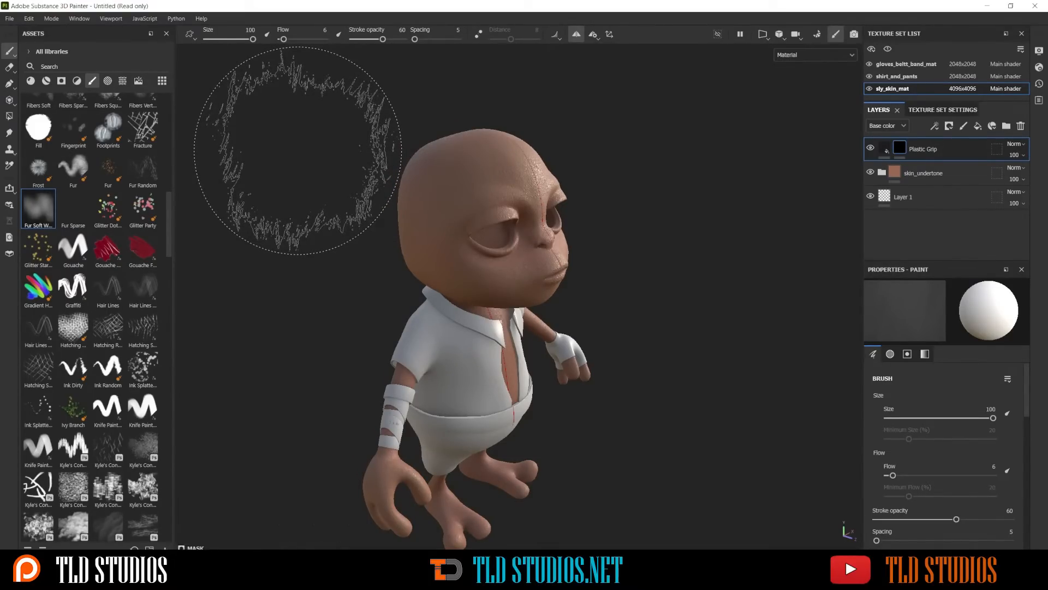
mouse_move(297, 150)
ctrl+right_down()
mouse_move(257, 150)
mouse_move(280, 150)
ctrl+right_up()
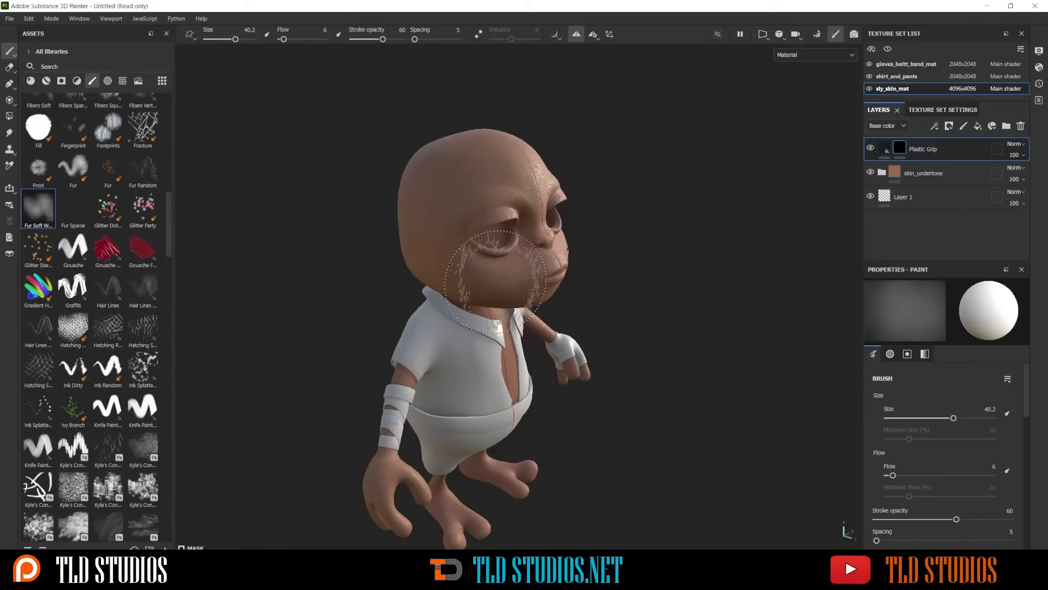
scroll(467, 234, up, 2)
mouse_move(468, 212)
alt+mouse_down()
mouse_move(447, 213)
mouse_move(459, 213)
alt+mouse_up()
ctrl+right_drag(459, 212, 448, 212)
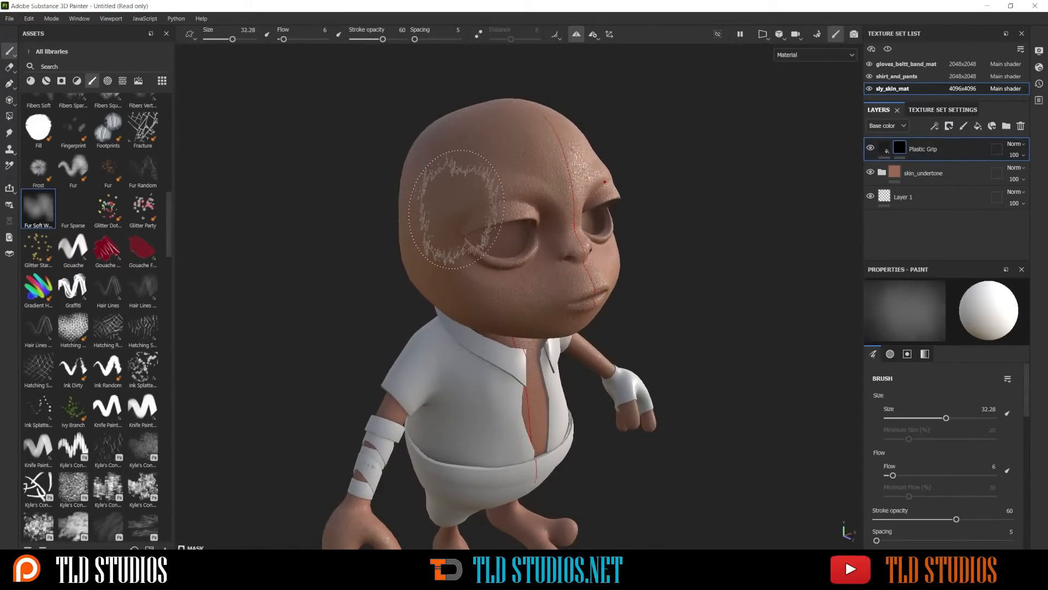
Raise the stroke opacity to 78 and paint the Plastic Grip mask over the sides and back of the head and the arms
scroll(456, 109, down, 4)
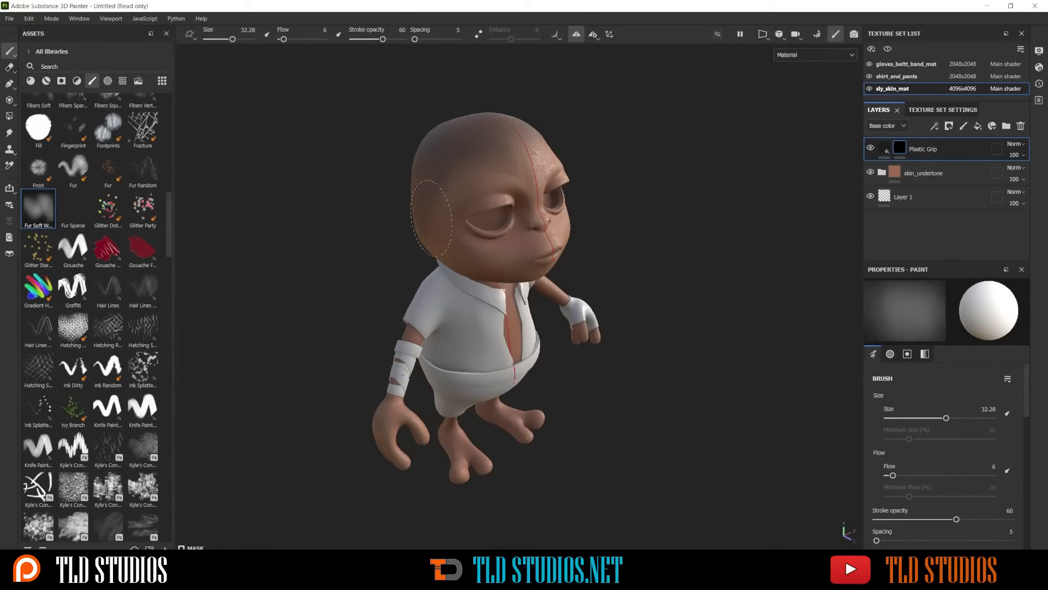
alt+drag(402, 164, 568, 157)
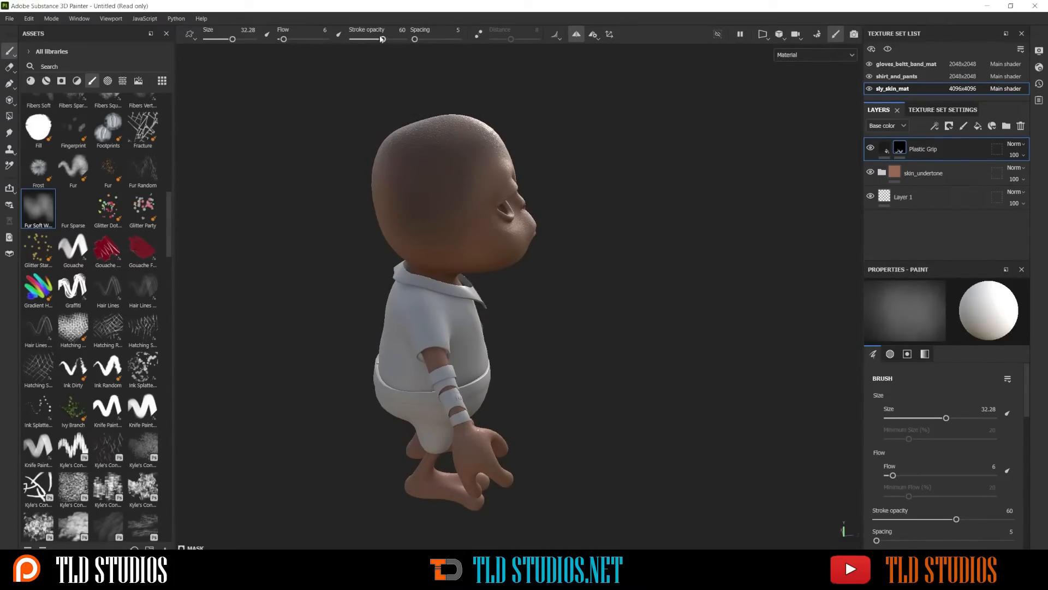
drag(383, 39, 392, 39)
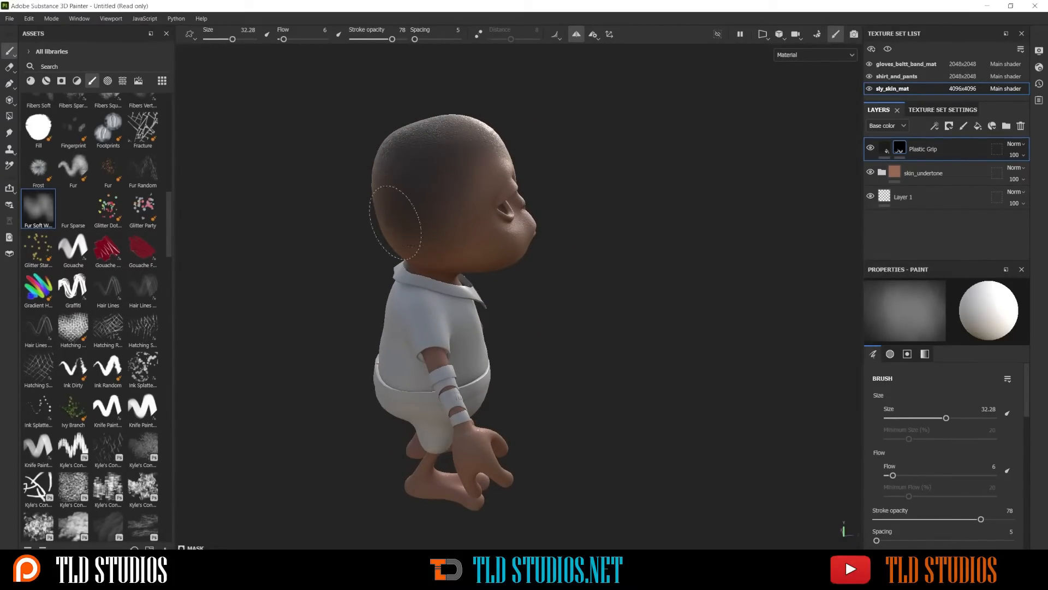
mouse_move(407, 243)
alt+mouse_down()
mouse_move(554, 243)
mouse_move(388, 246)
mouse_move(328, 233)
alt+mouse_up()
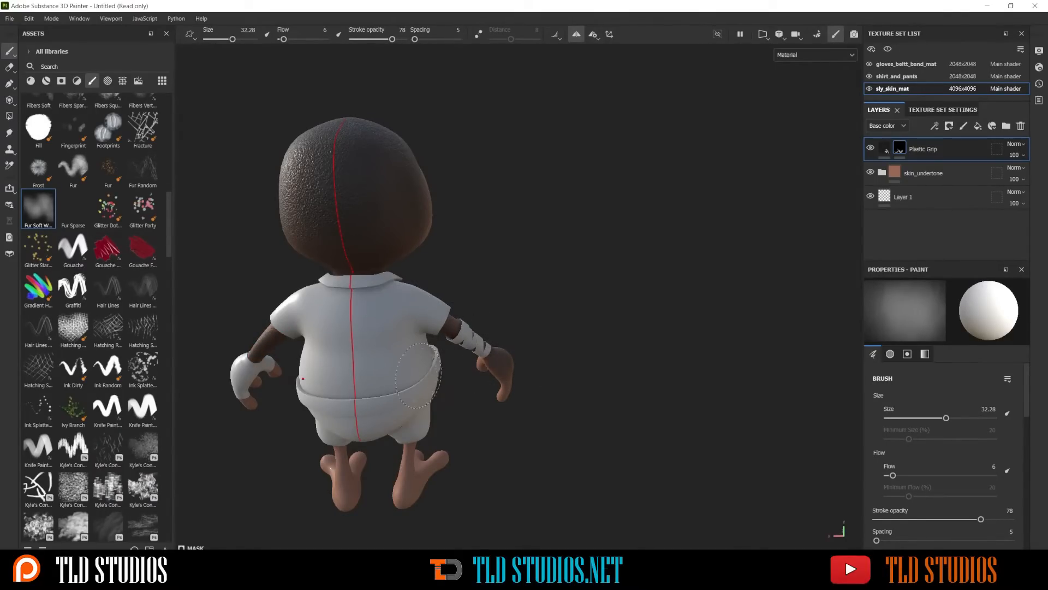
mouse_move(418, 382)
alt+mouse_down()
mouse_move(415, 392)
mouse_move(425, 387)
alt+mouse_up()
alt+middle_drag(425, 434, 493, 374)
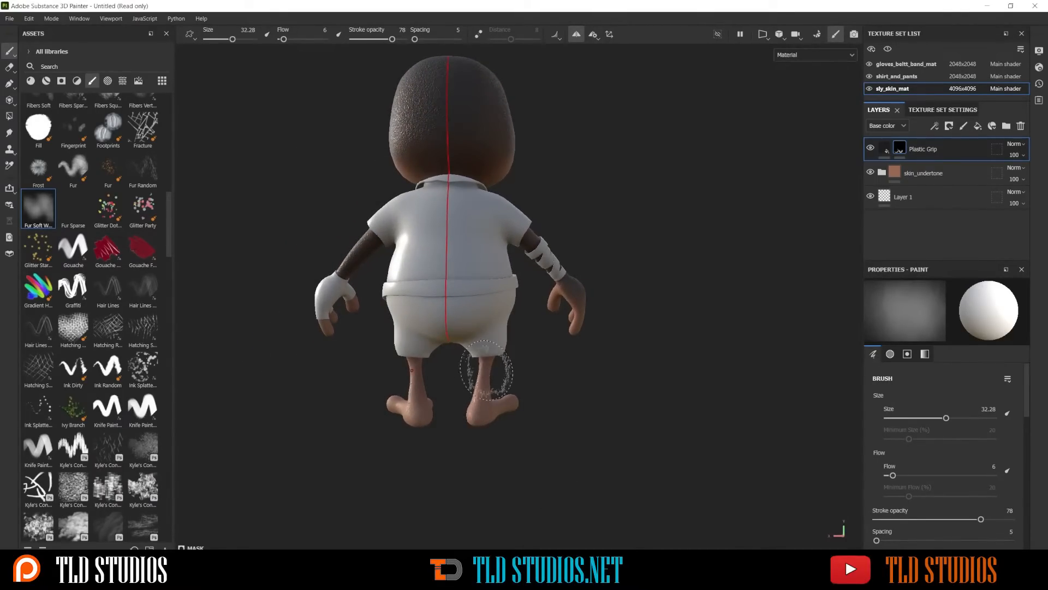
mouse_move(486, 370)
mouse_down()
mouse_move(488, 326)
mouse_move(482, 382)
mouse_move(636, 339)
mouse_move(467, 373)
mouse_move(466, 354)
mouse_move(594, 352)
mouse_up()
alt+drag(448, 327, 552, 327)
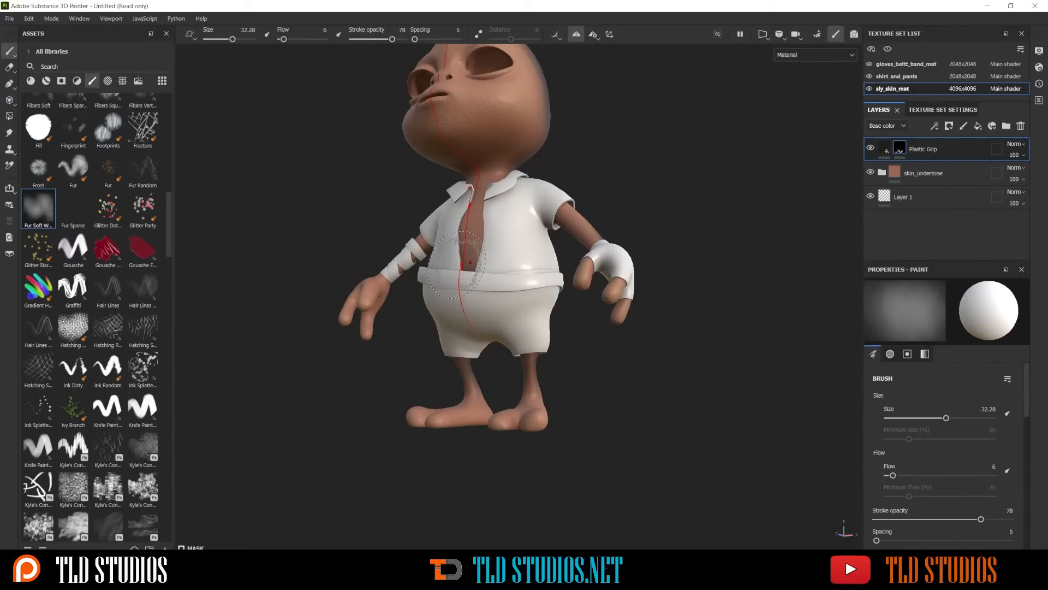
Set the brush size to 34.37 and darken the lower jaw, neck and sides of the head on the Plastic Grip mask
mouse_move(457, 265)
alt+mouse_down()
mouse_move(519, 297)
mouse_move(486, 283)
alt+mouse_up()
ctrl+right_drag(493, 283, 505, 282)
mouse_move(378, 218)
alt+mouse_down()
mouse_move(413, 256)
mouse_move(476, 211)
alt+mouse_up()
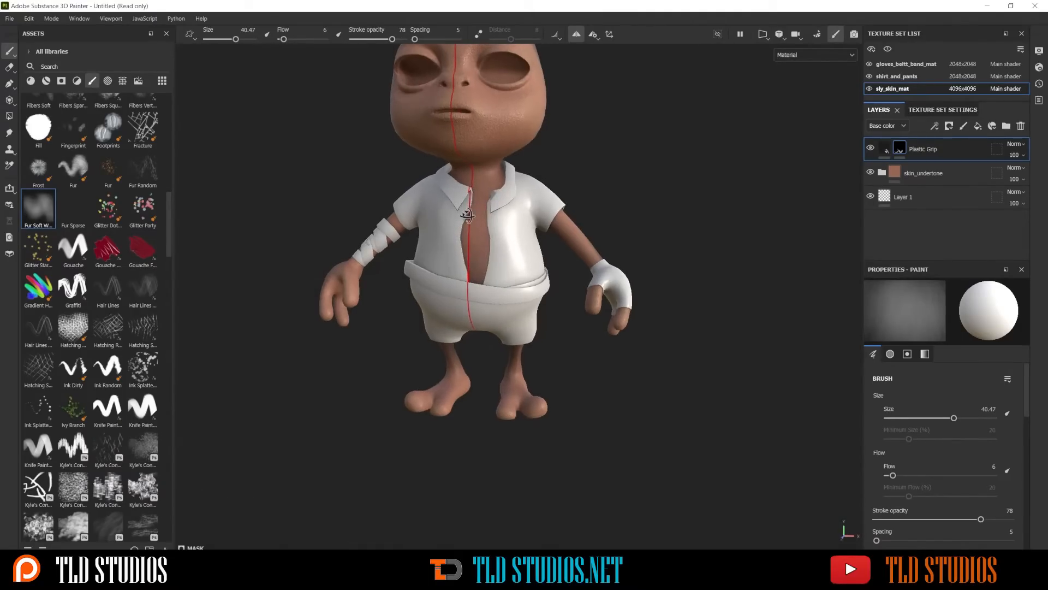
alt+middle_drag(444, 155, 440, 208)
alt+drag(440, 209, 366, 216)
alt+middle_drag(551, 158, 498, 225)
alt+drag(498, 225, 452, 229)
ctrl+right_drag(510, 229, 498, 228)
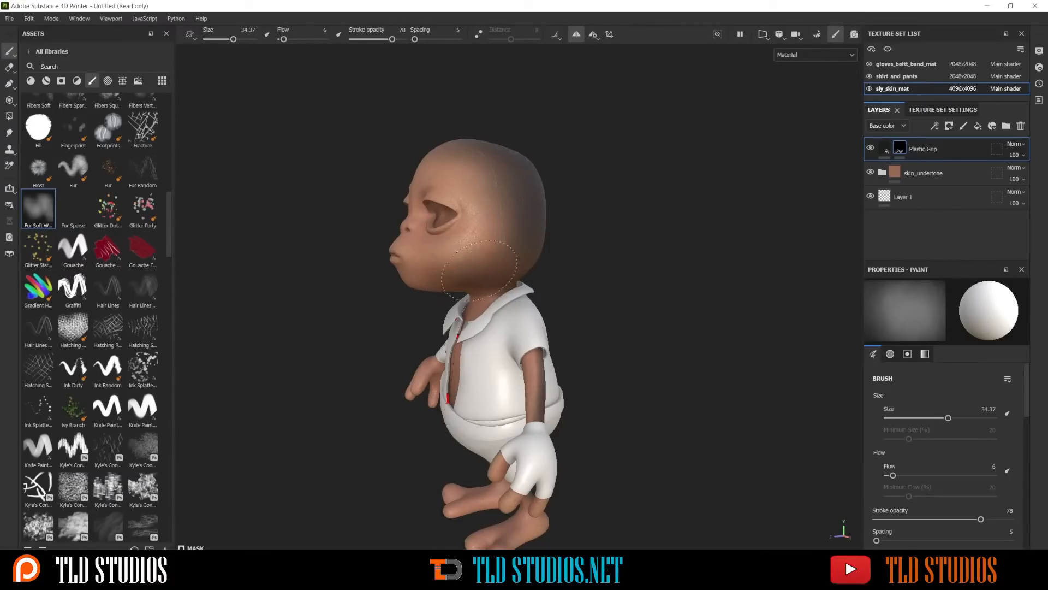
drag(522, 228, 490, 271)
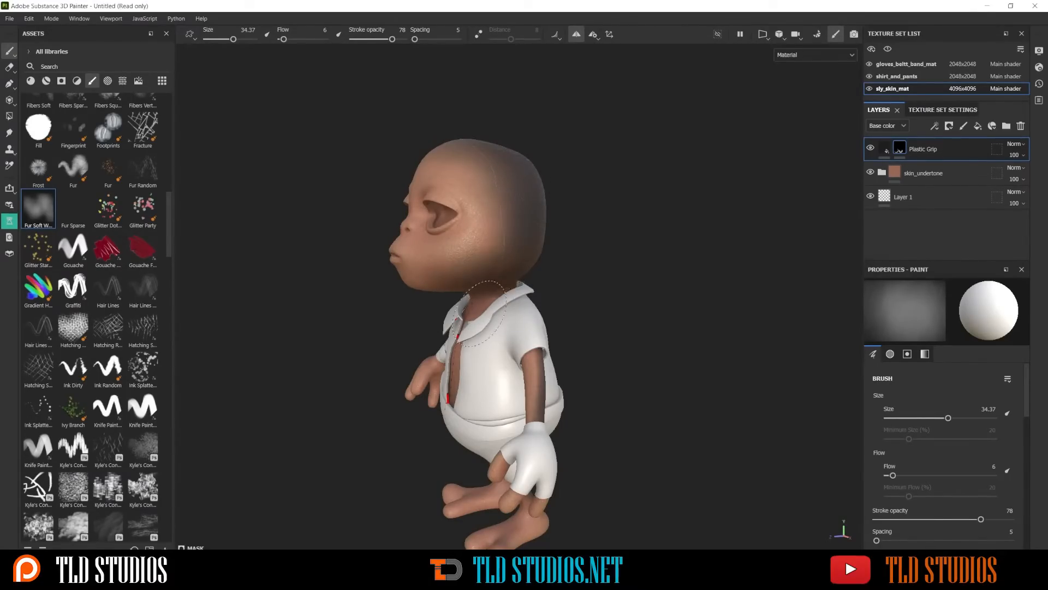
mouse_move(581, 344)
alt+mouse_down()
mouse_move(653, 342)
mouse_move(578, 376)
alt+mouse_up()
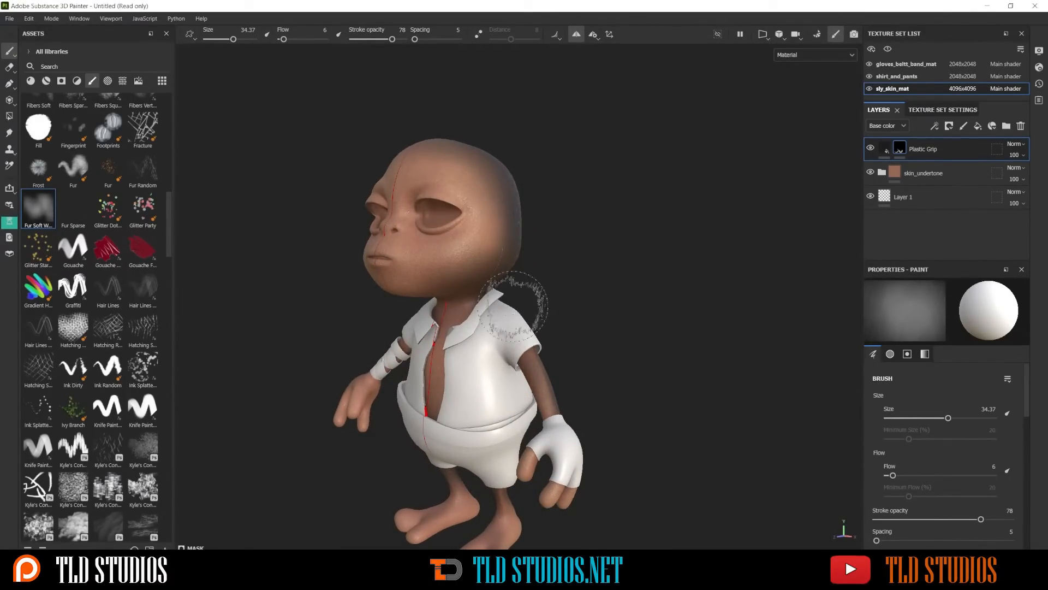
mouse_move(508, 288)
alt+mouse_down()
mouse_move(527, 180)
mouse_move(534, 246)
mouse_move(353, 286)
mouse_move(354, 274)
alt+mouse_up()
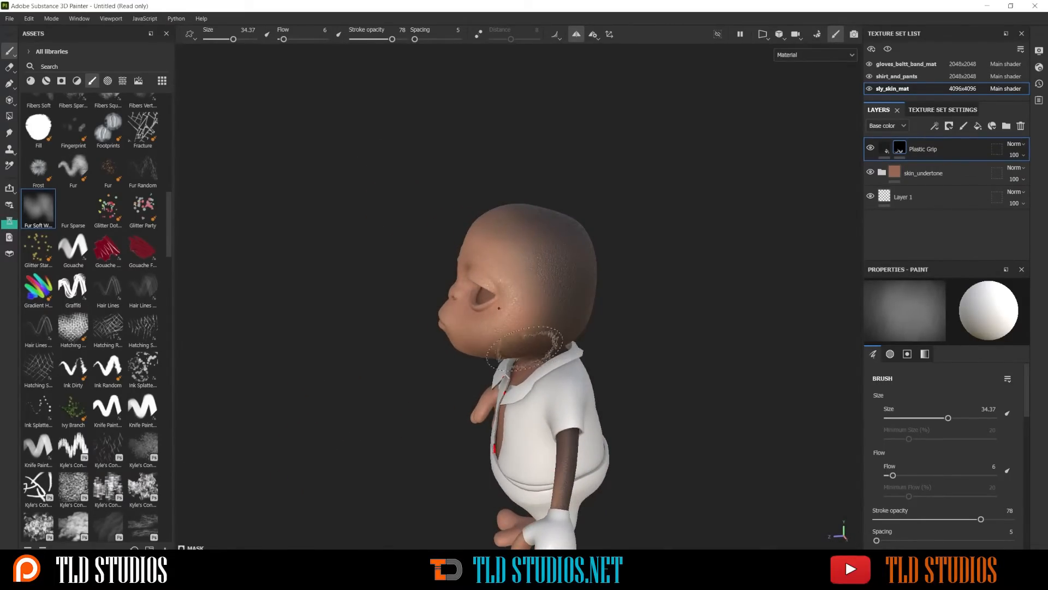
mouse_move(541, 325)
alt+mouse_down()
mouse_move(467, 315)
mouse_move(550, 341)
alt+mouse_up()
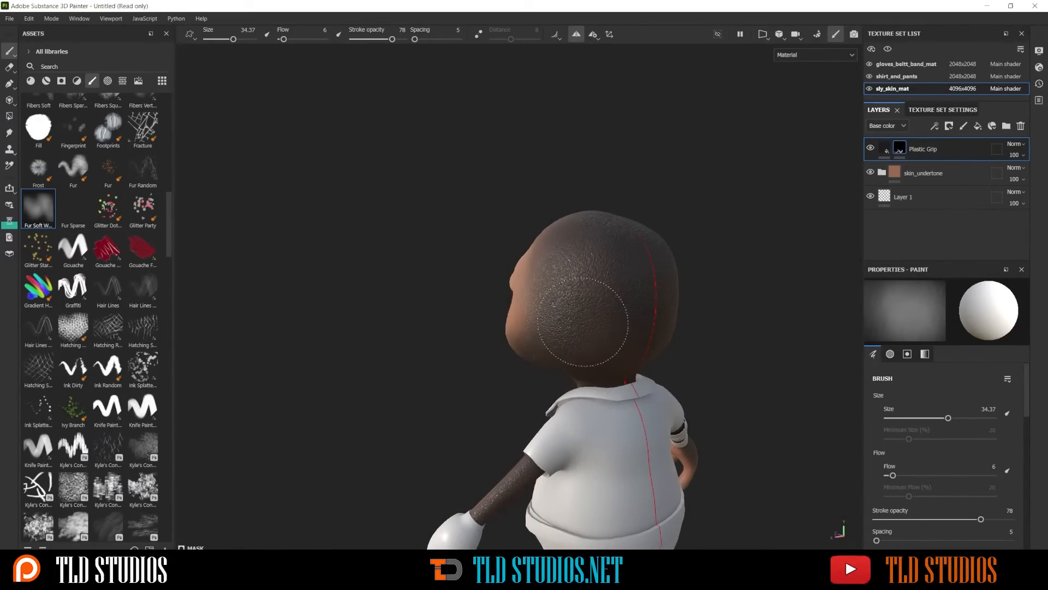
mouse_move(584, 257)
alt+mouse_down()
mouse_move(721, 257)
mouse_move(526, 282)
mouse_move(590, 282)
alt+mouse_up()
alt+middle_drag(477, 266, 523, 219)
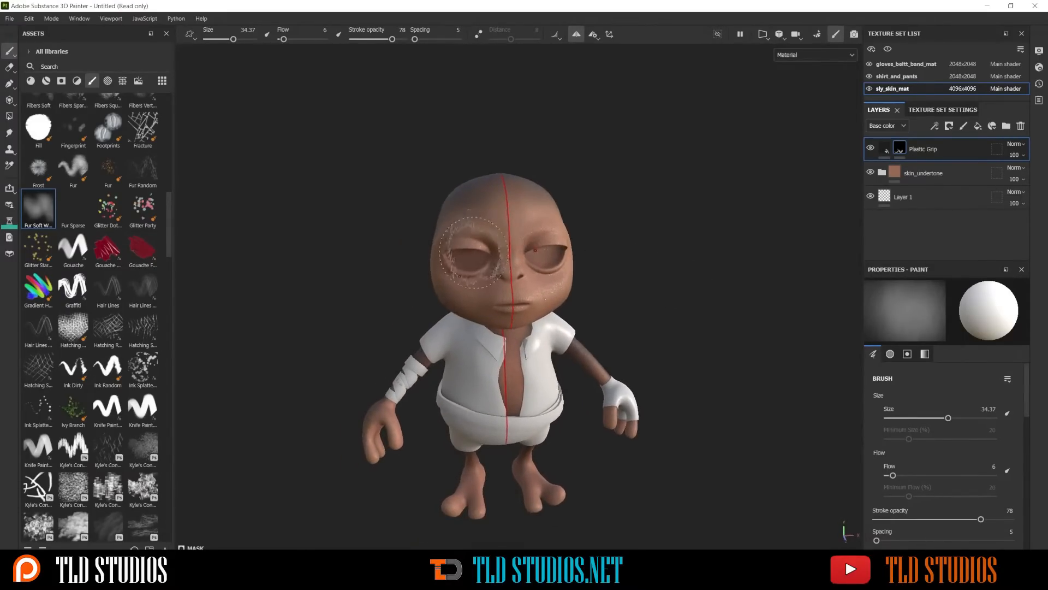
Reduce the brush size to 21.35 and paint the mask over the top and middle of the forehead
mouse_move(475, 208)
alt+right_down()
mouse_move(551, 212)
mouse_move(442, 191)
alt+right_up()
scroll(521, 229, up, 1)
mouse_move(570, 243)
alt+mouse_down()
mouse_move(535, 260)
mouse_move(531, 188)
alt+mouse_up()
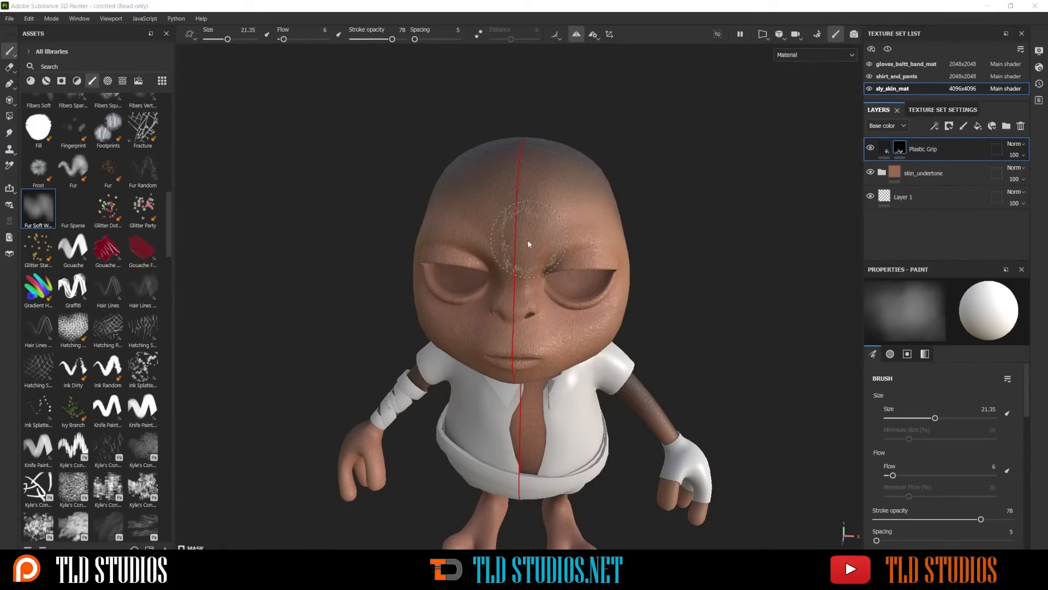
mouse_move(529, 239)
mouse_down()
mouse_move(531, 199)
mouse_move(524, 223)
mouse_move(552, 192)
mouse_up()
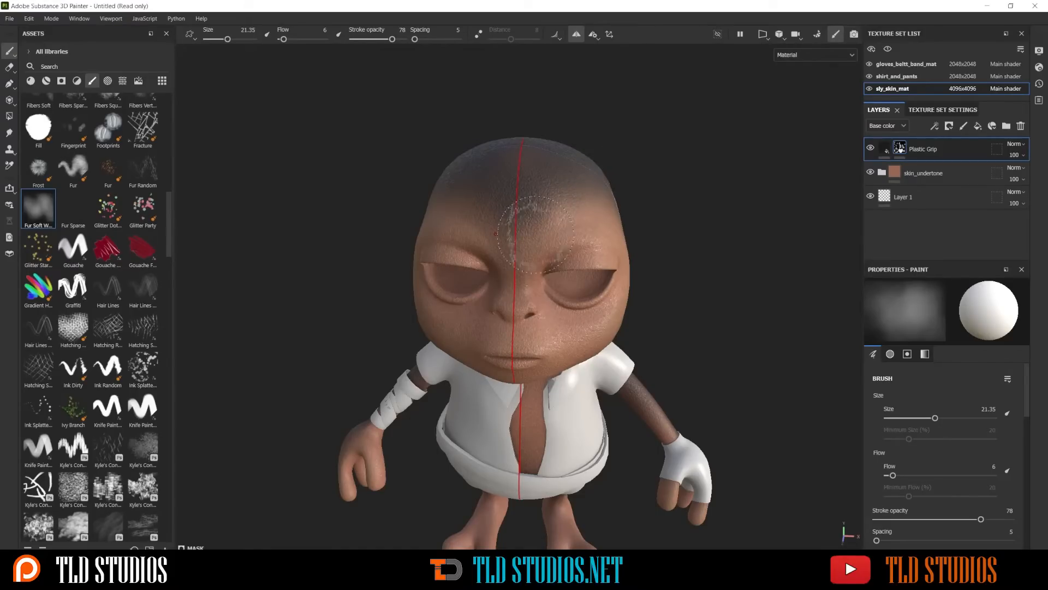
Reduce the brush size to 15.86 and paint the mask from the nose bridge up the centre of the forehead
ctrl+right_drag(528, 279, 525, 279)
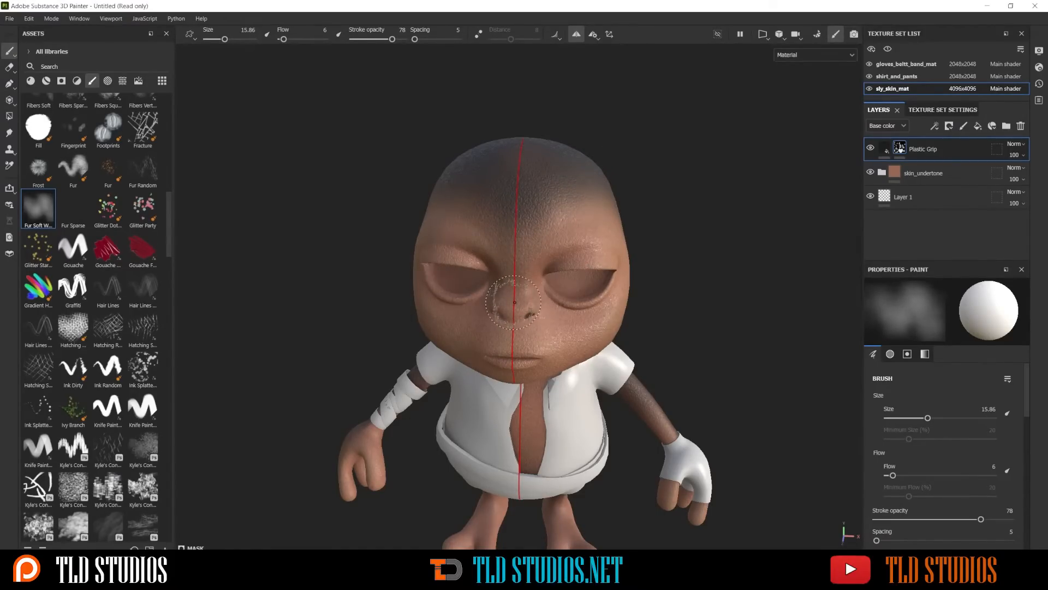
drag(514, 301, 528, 192)
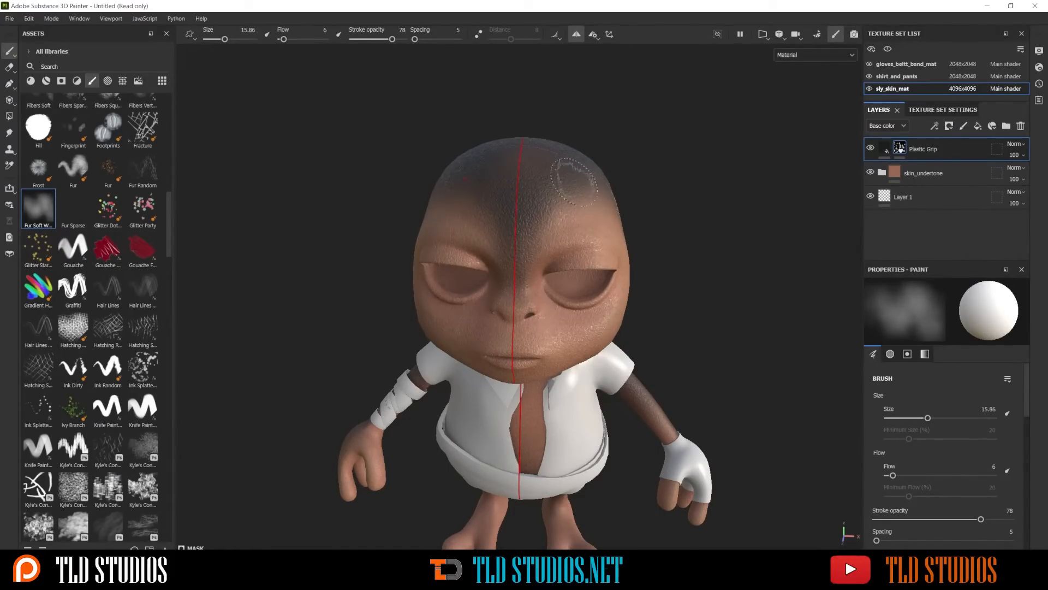
scroll(570, 167, down, 3)
alt+drag(563, 166, 625, 161)
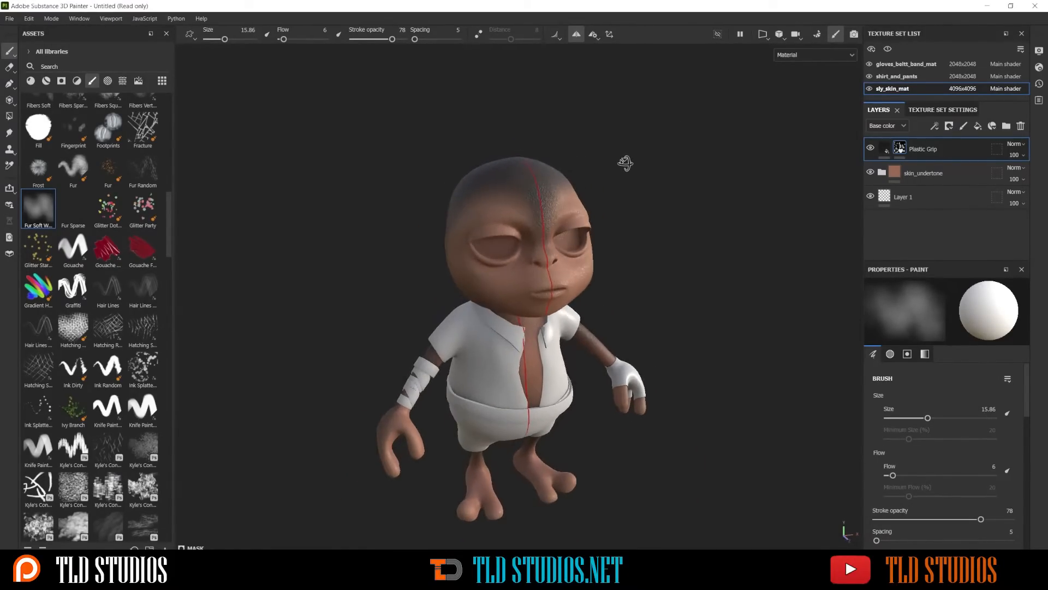
alt+middle_drag(526, 214, 515, 181)
scroll(513, 179, up, 3)
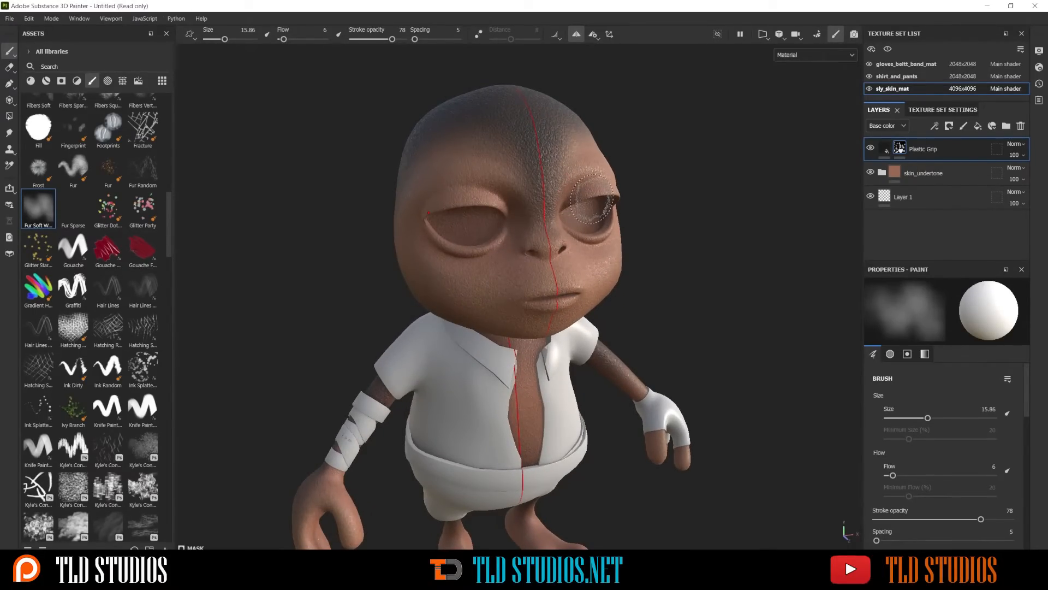
Try painting the nose and cheeks on a new paint layer in white and in red DB6262
click(963, 126)
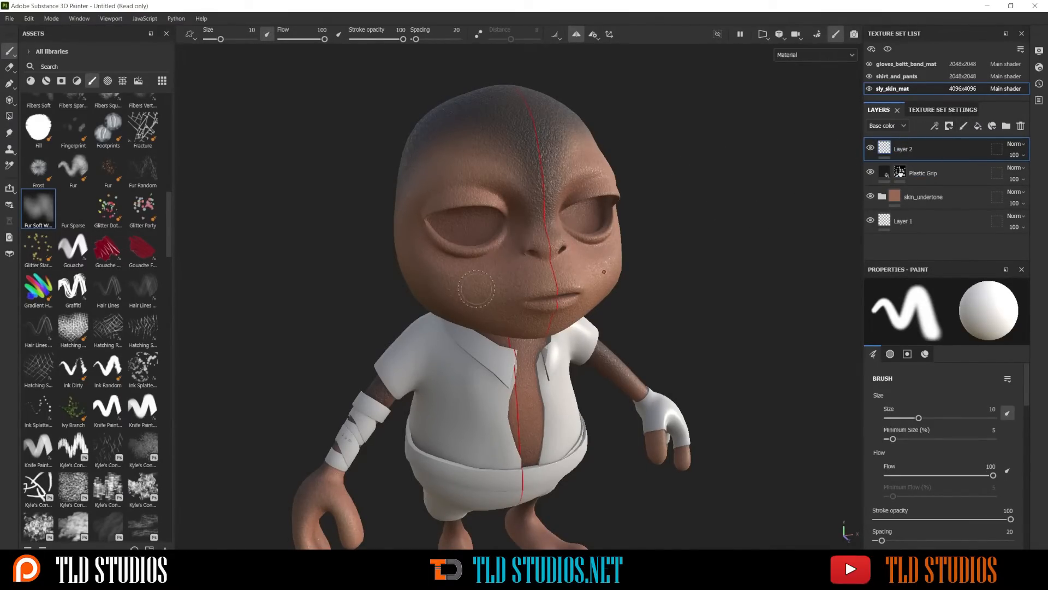
mouse_move(476, 288)
mouse_down()
mouse_move(519, 258)
mouse_move(516, 273)
mouse_up()
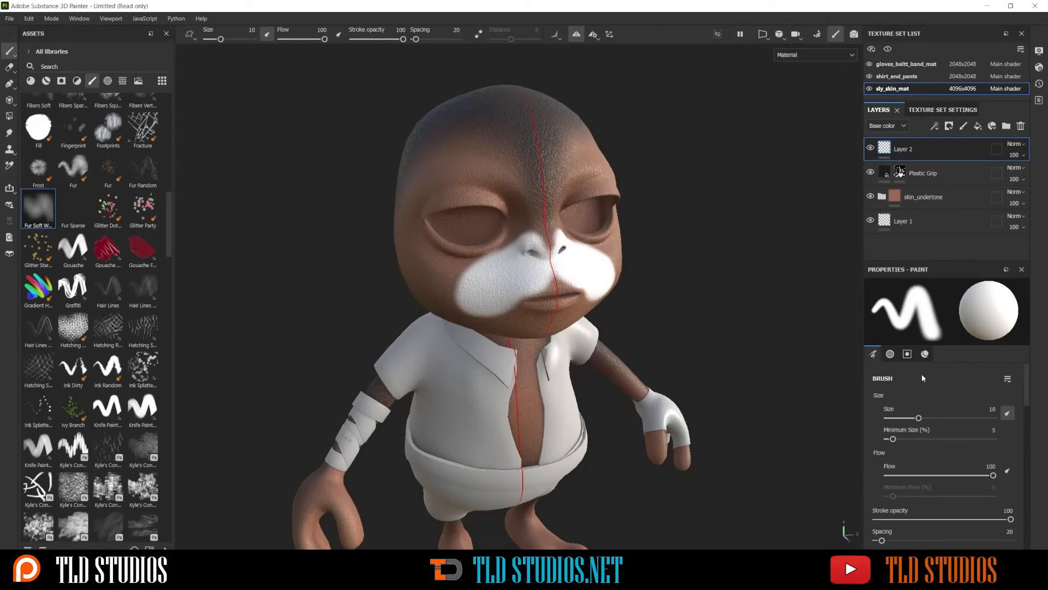
scroll(921, 376, down, 6)
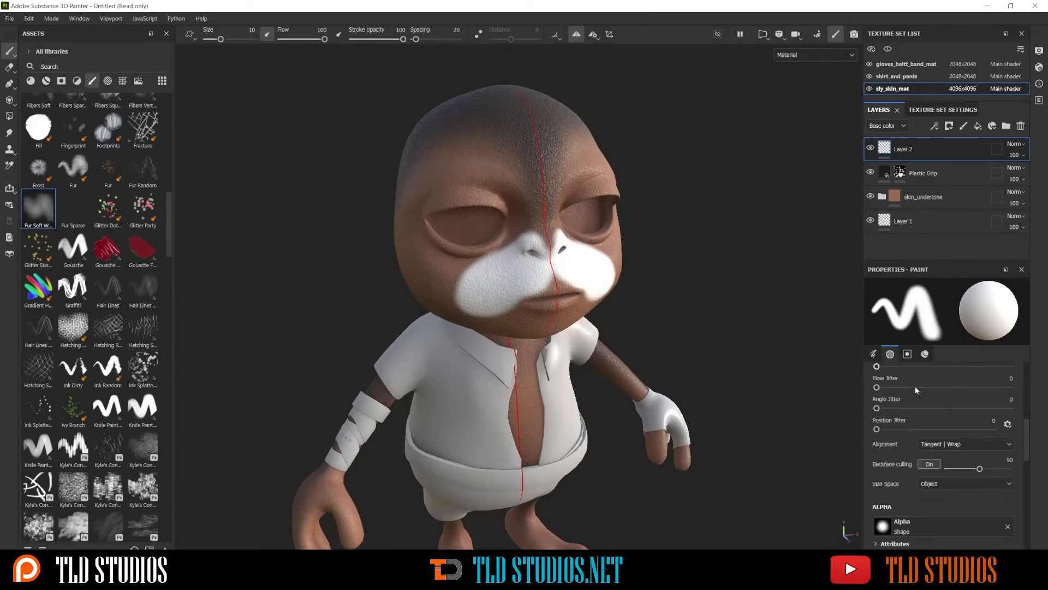
scroll(915, 393, down, 8)
click(921, 387)
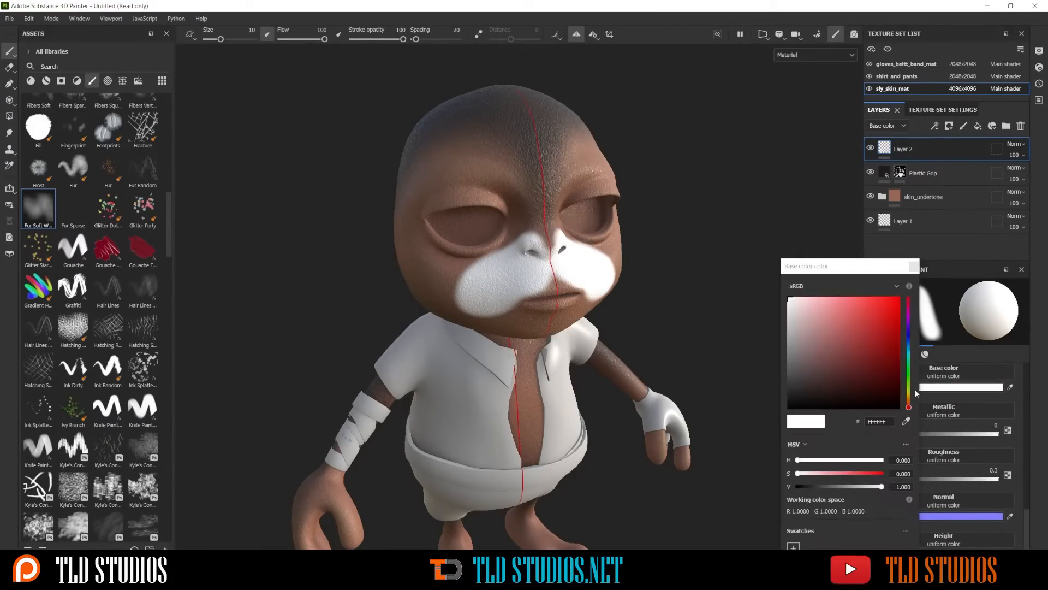
click(849, 312)
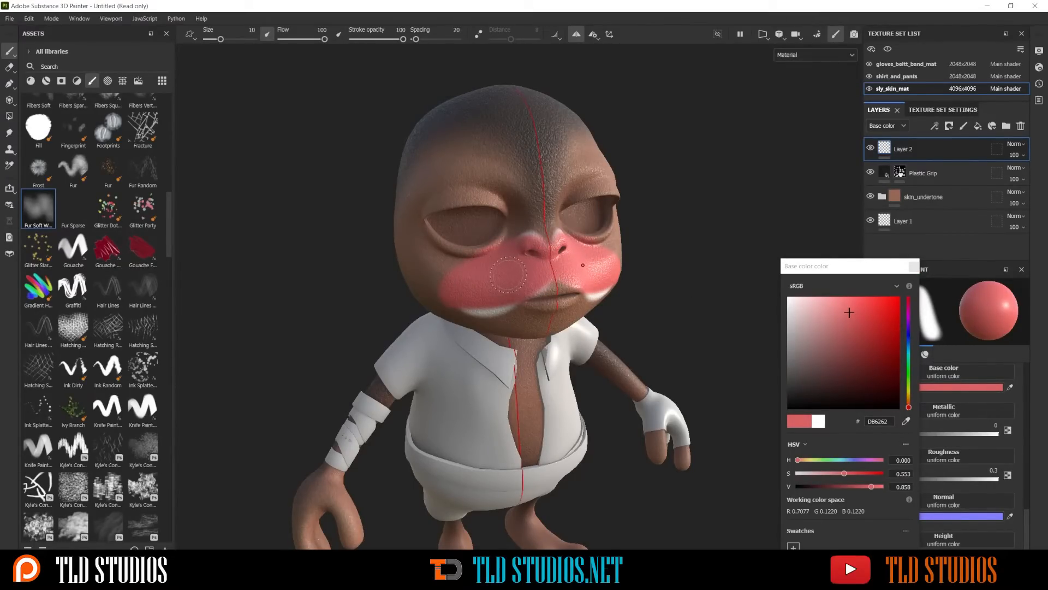
Undo the trial strokes on the nose and cheeks and delete the trial paint layer
key(ctrl+z)
key(ctrl+z)
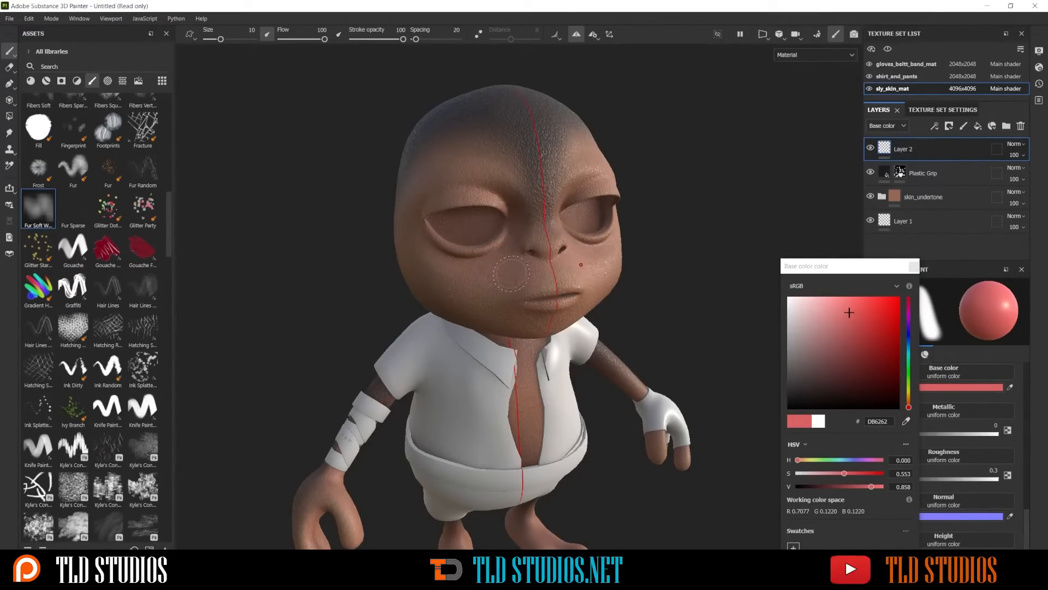
click(915, 268)
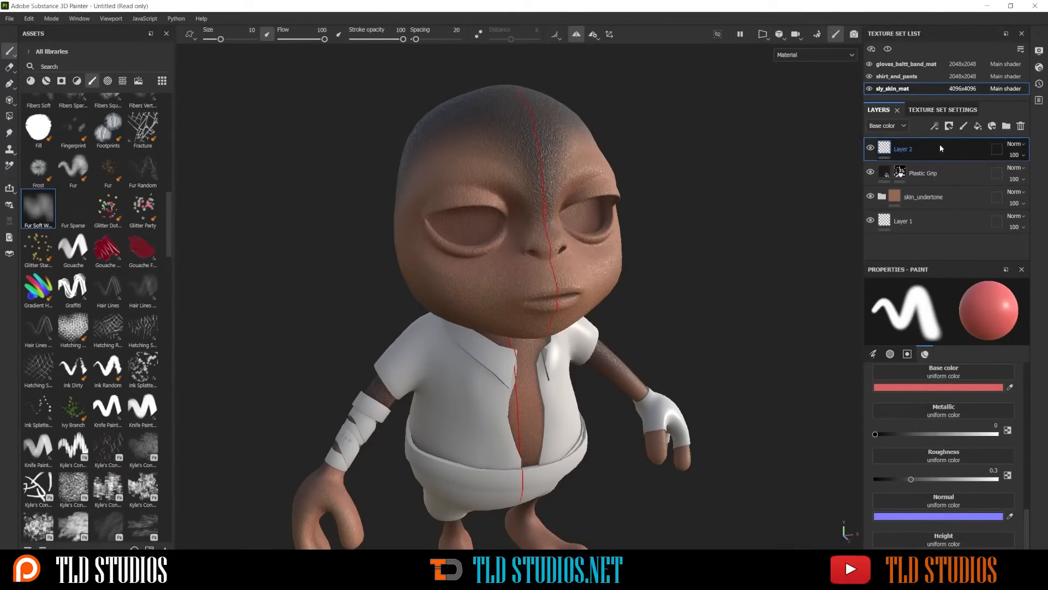
click(1020, 125)
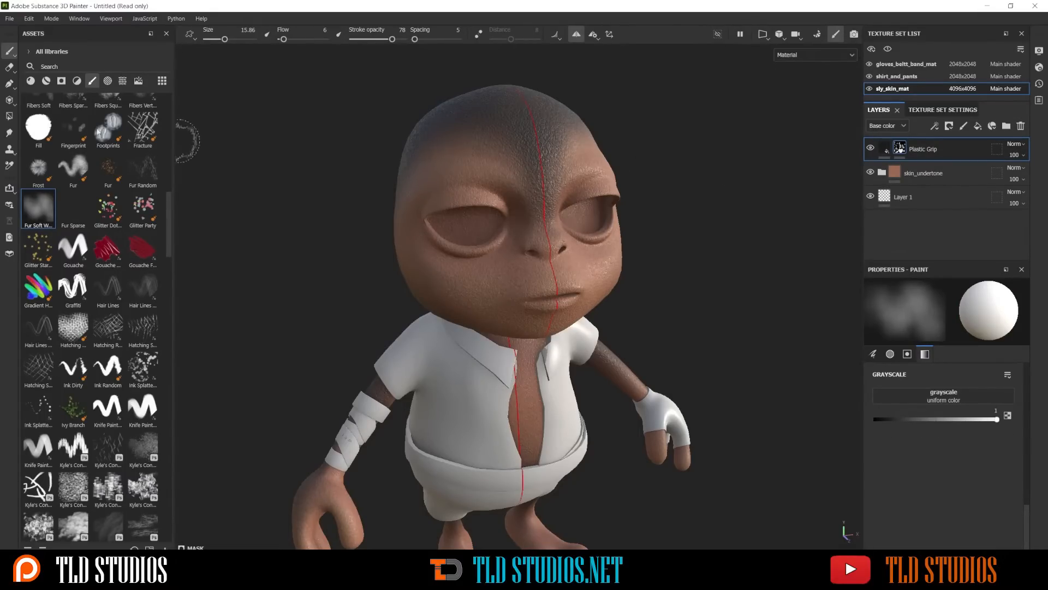
Apply the Paint Spray material to the skin as a layer above Plastic Grip and lower its opacity to 44
click(32, 81)
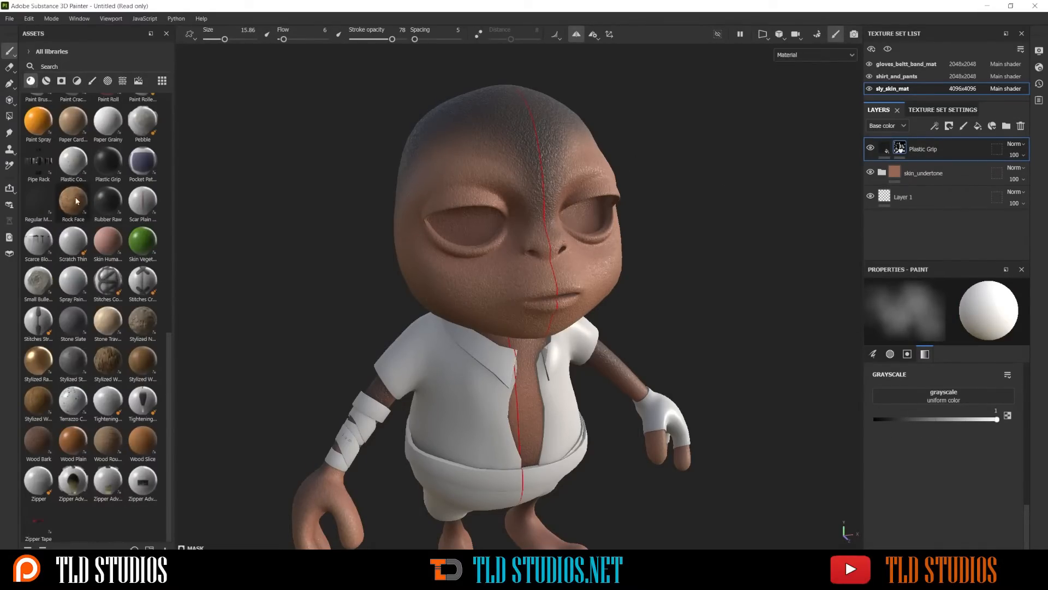
drag(34, 122, 486, 259)
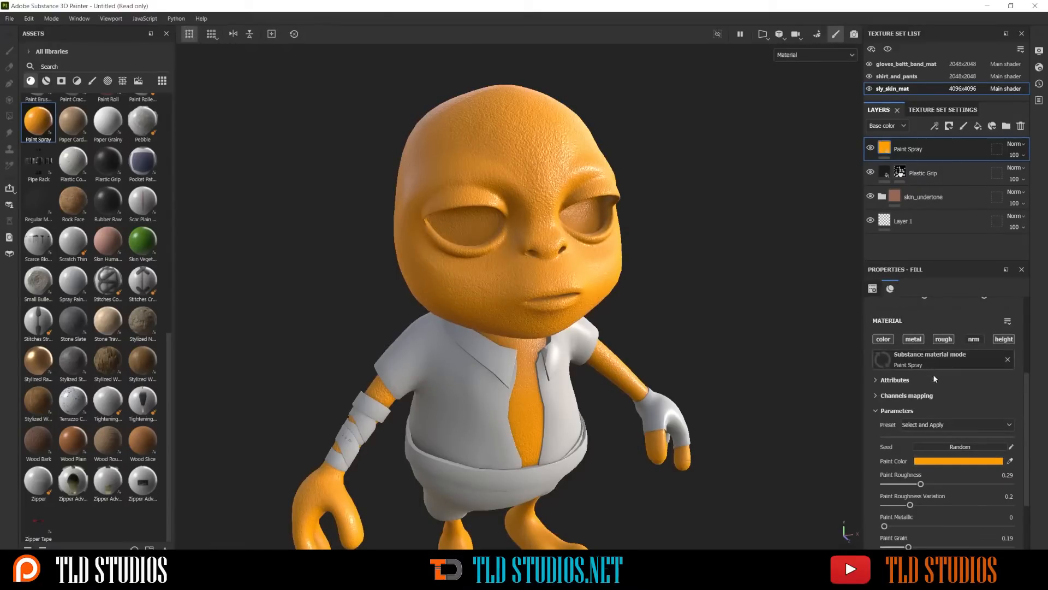
scroll(958, 418, down, 2)
scroll(961, 377, up, 5)
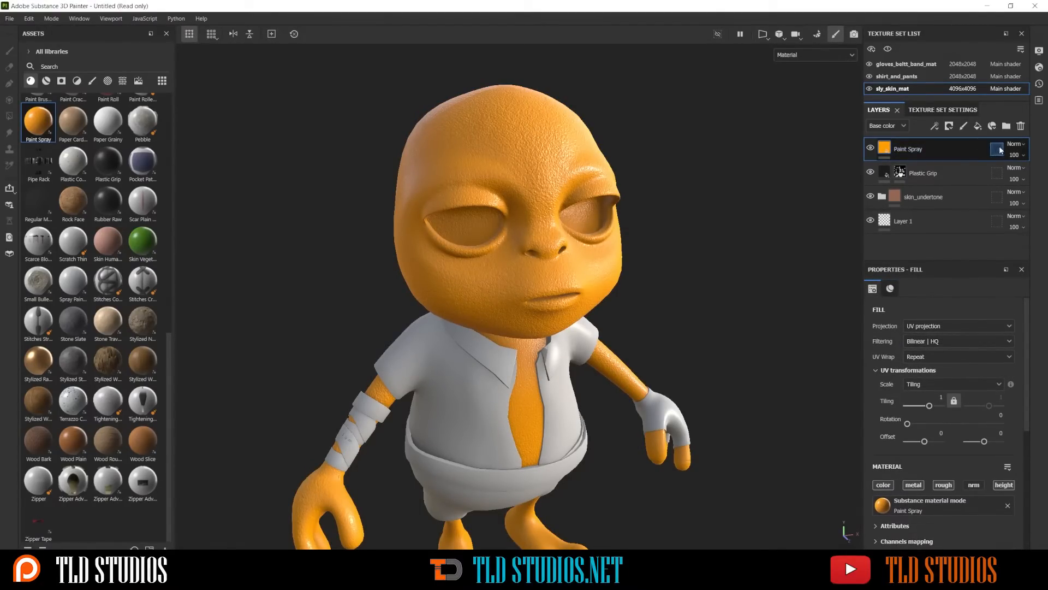
click(1014, 154)
click(1019, 174)
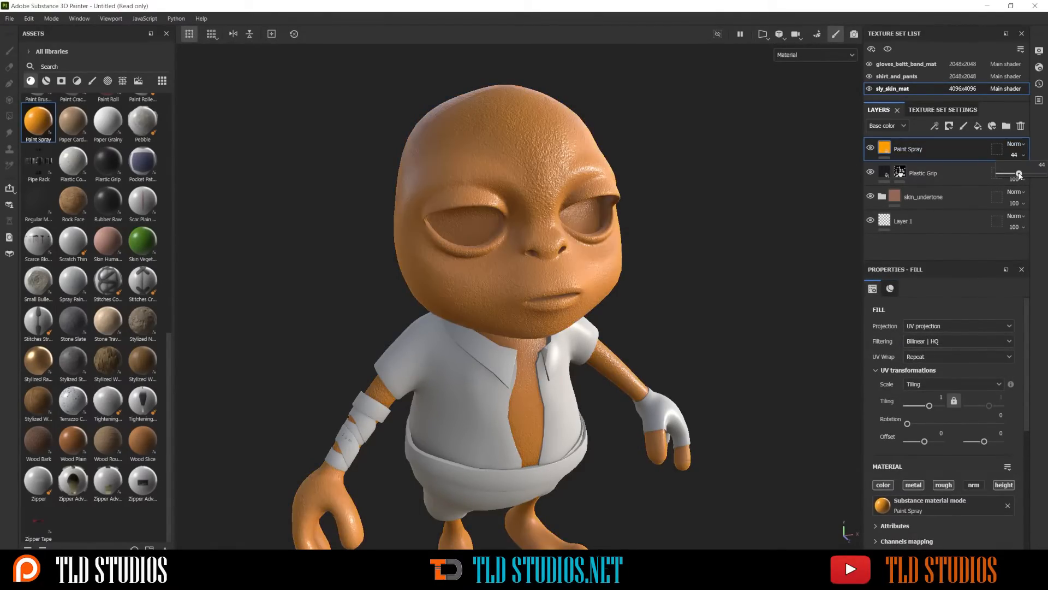
Set the Paint Spray layer's blending mode to Difference and its opacity to 51
mouse_move(1019, 173)
mouse_down()
mouse_move(1004, 176)
mouse_move(1037, 176)
mouse_move(1018, 175)
mouse_up()
click(1015, 145)
click(1016, 147)
scroll(1015, 148, down, 2)
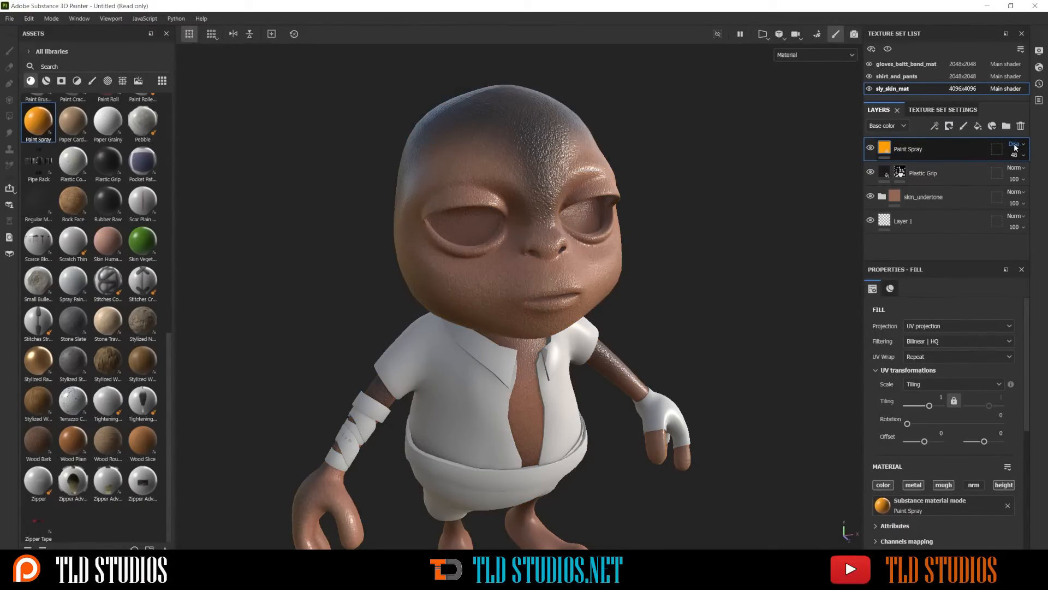
scroll(1016, 148, up, 1)
scroll(1015, 148, down, 1)
scroll(1015, 148, down, 2)
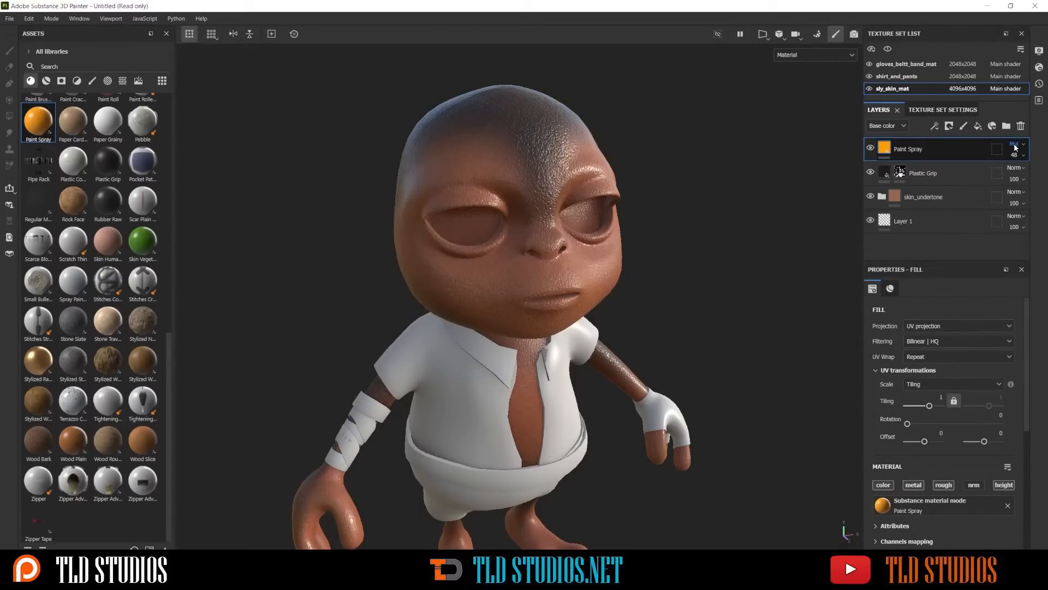
scroll(1015, 148, down, 4)
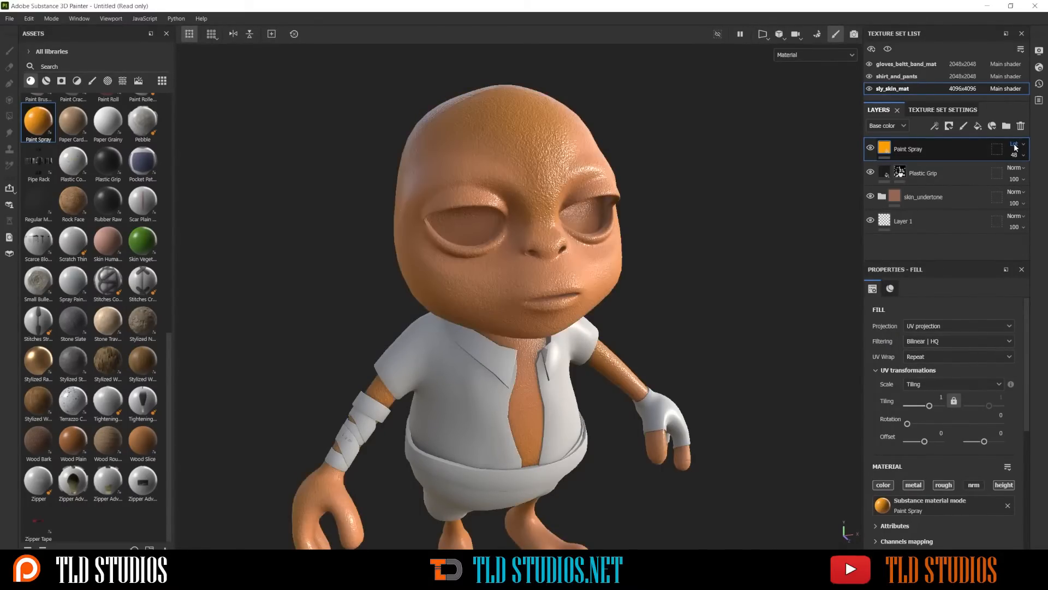
scroll(1016, 148, down, 1)
scroll(1015, 147, down, 3)
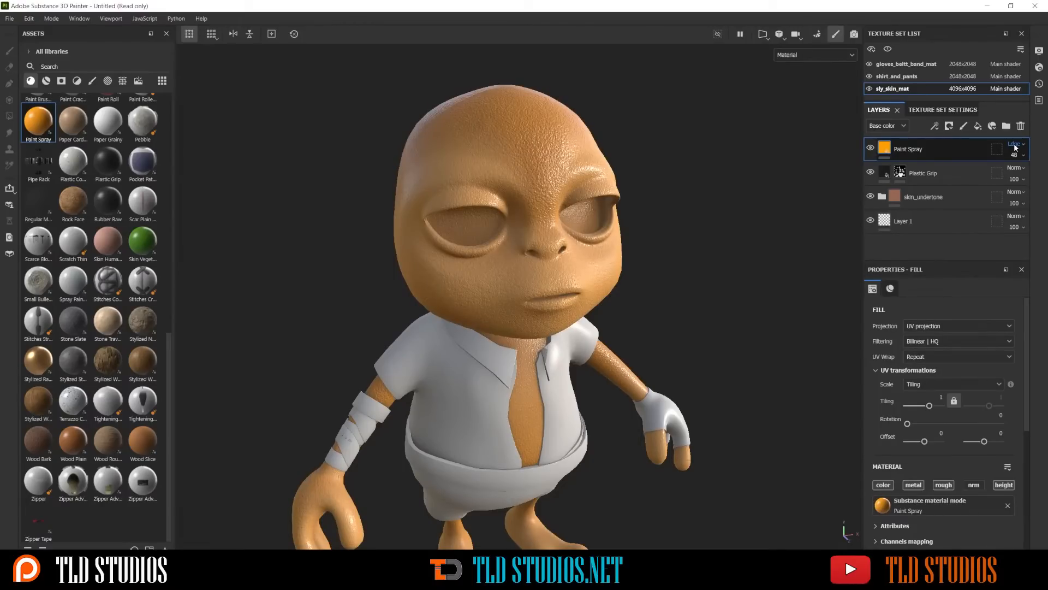
scroll(1015, 147, down, 1)
scroll(1016, 148, down, 1)
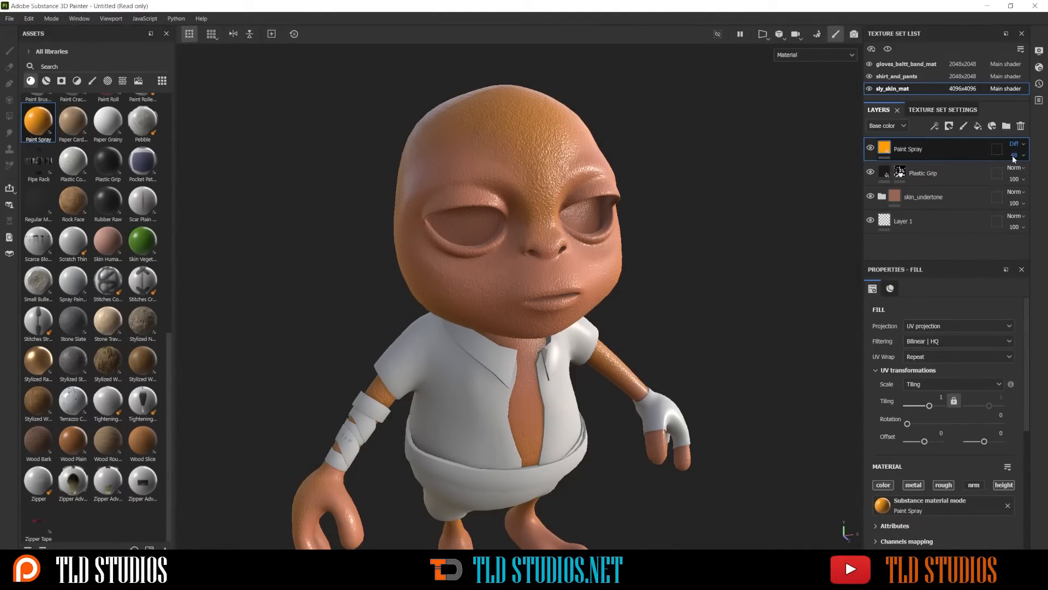
click(1014, 155)
mouse_move(1019, 174)
mouse_down()
mouse_move(1038, 175)
mouse_move(1011, 174)
mouse_move(1022, 175)
mouse_up()
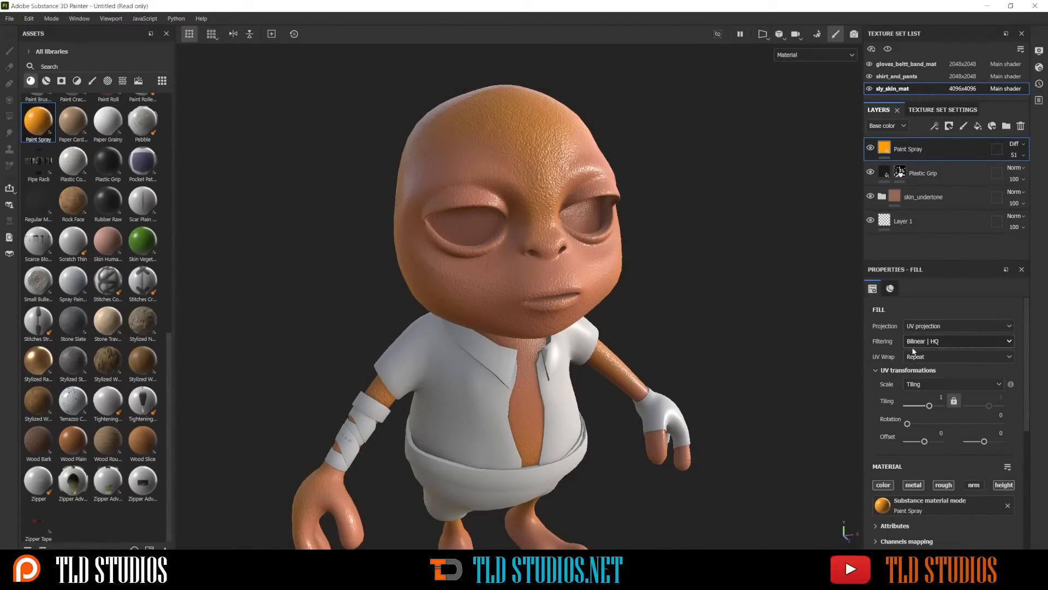
Turn off the metal channel of the Paint Spray fill and set its Paint Roughness to 0.4
scroll(915, 426, down, 1)
click(913, 454)
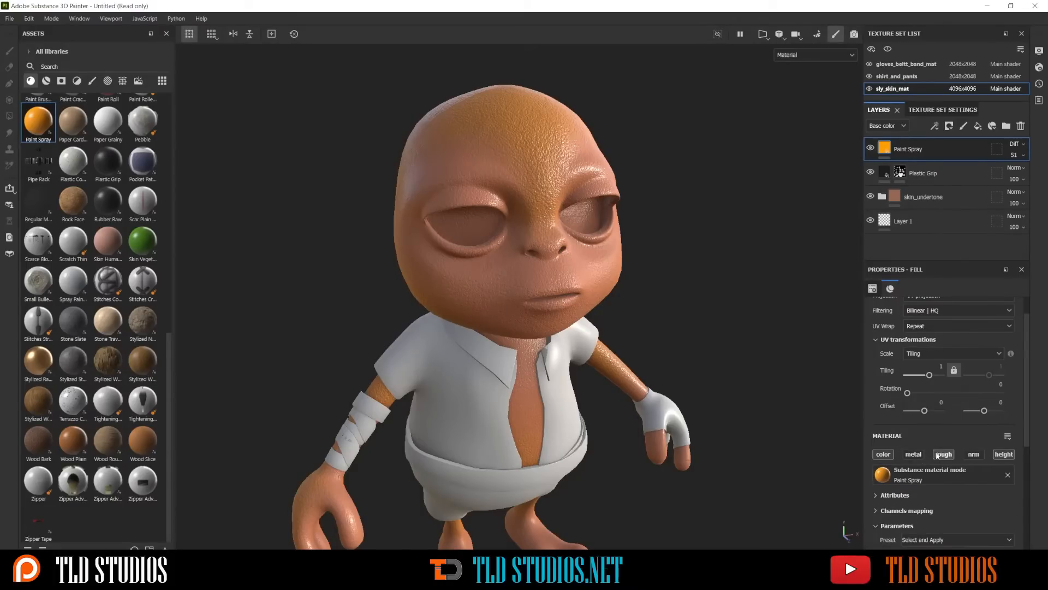
scroll(963, 444, down, 6)
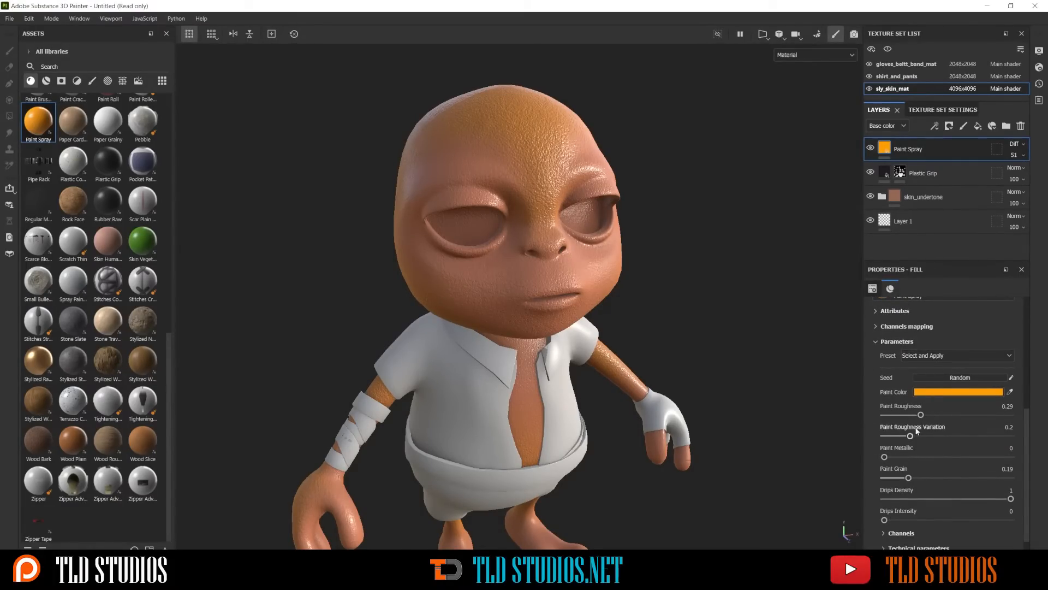
scroll(916, 447, down, 1)
scroll(909, 429, up, 1)
drag(966, 415, 983, 414)
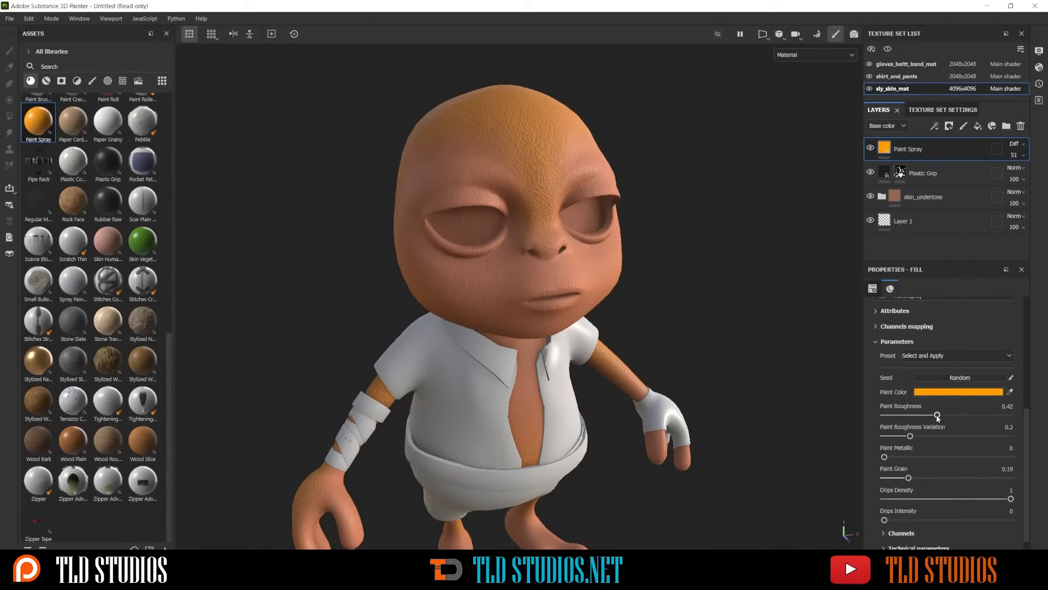
drag(925, 418, 936, 417)
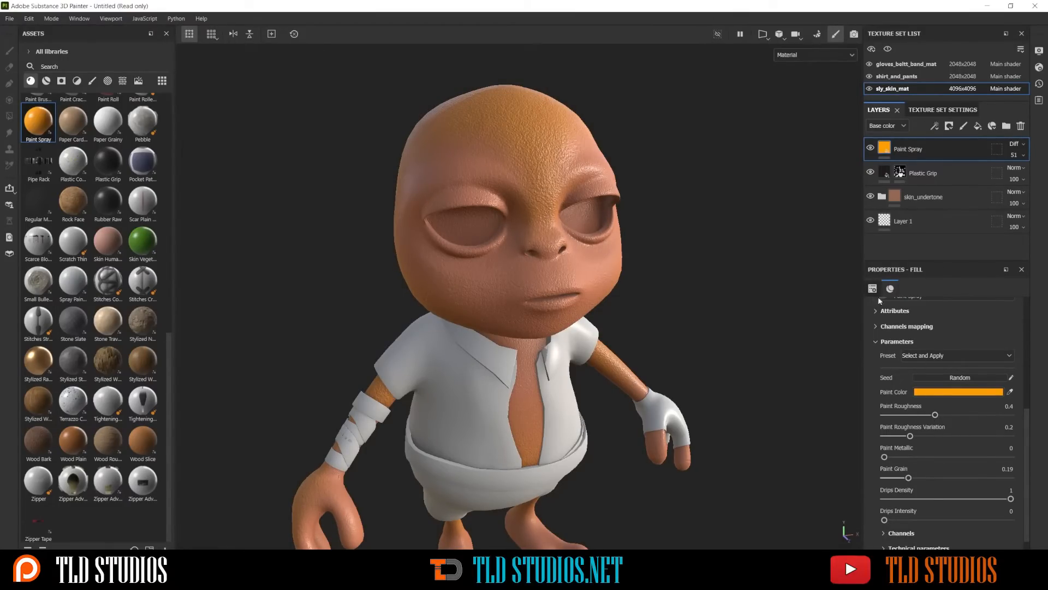
Add a black mask to the Paint Spray layer
scroll(695, 176, down, 3)
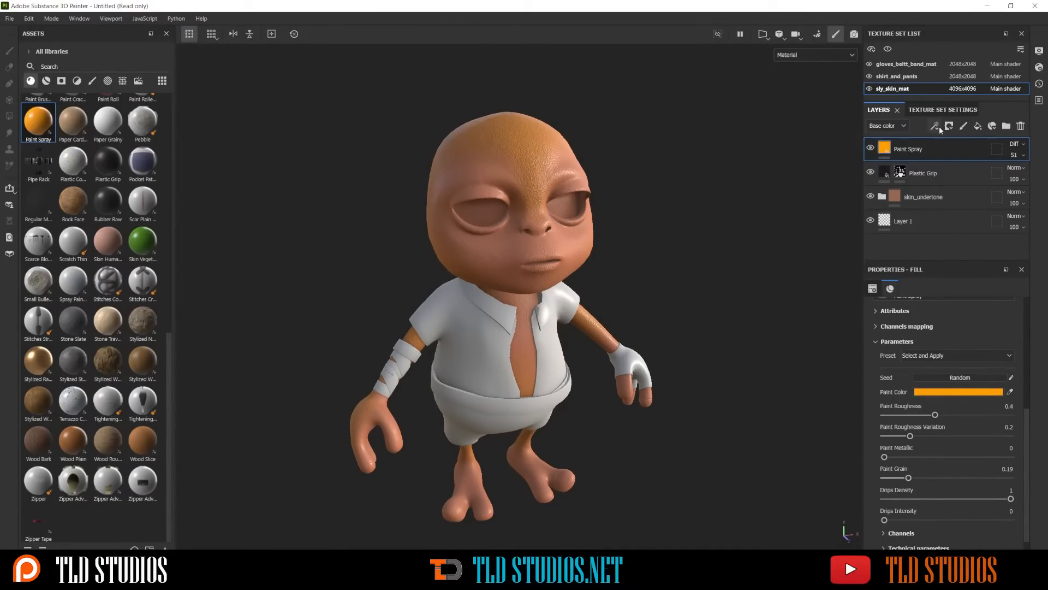
scroll(922, 386, up, 3)
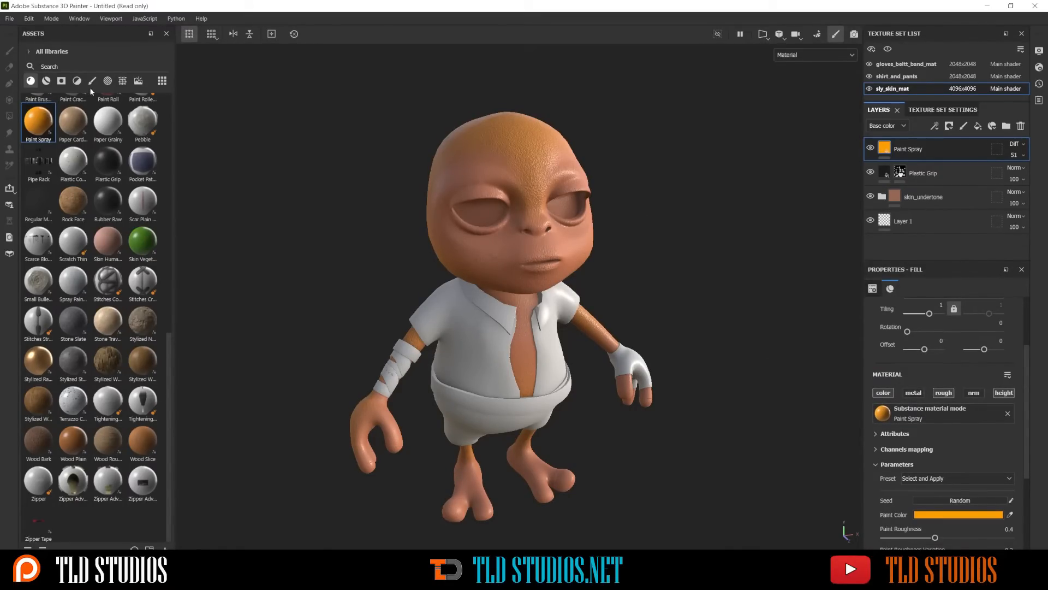
right_click(938, 151)
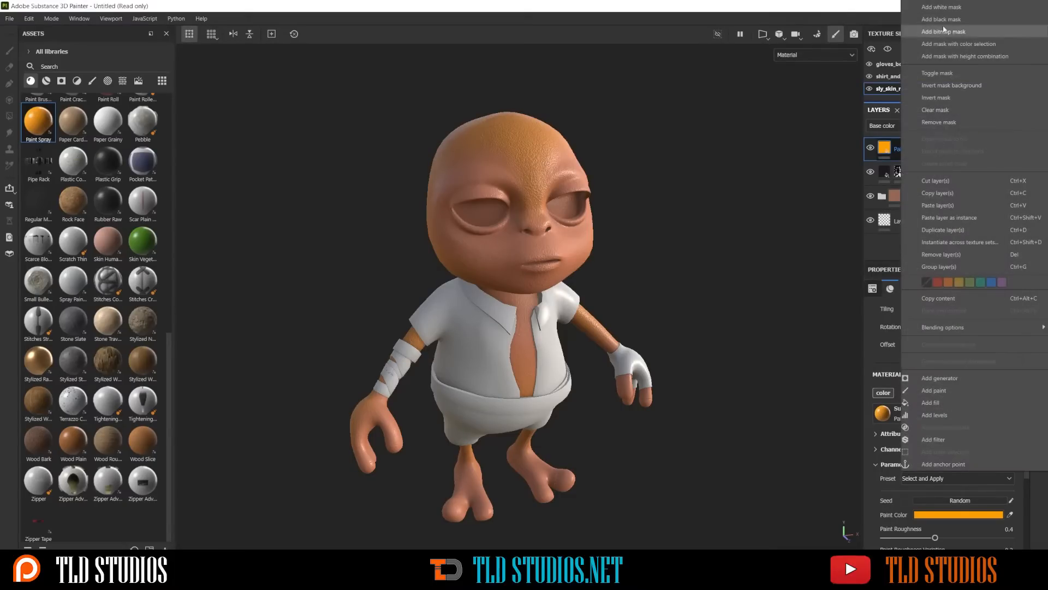
click(949, 20)
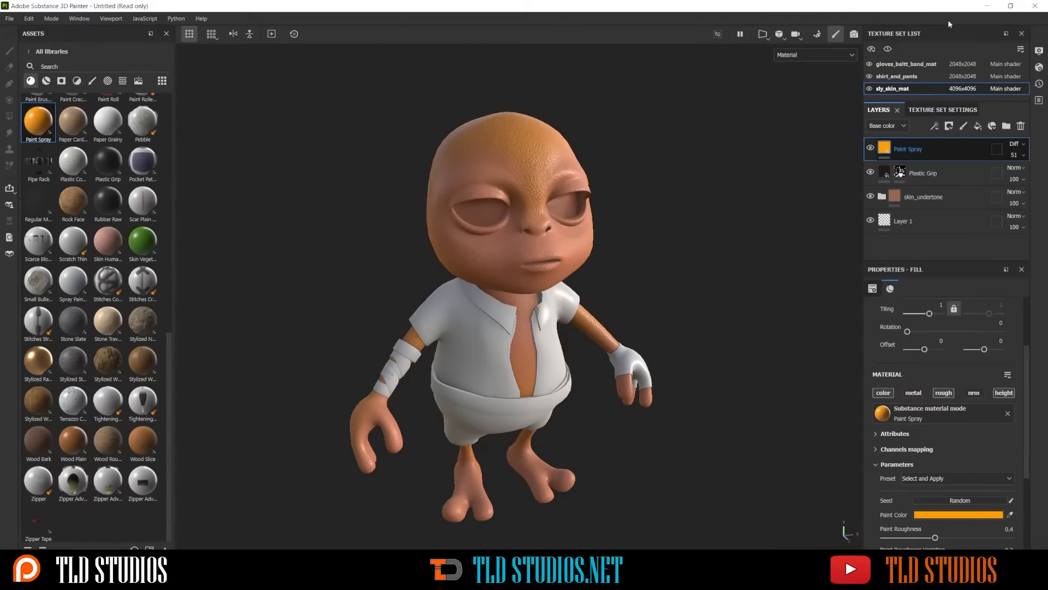
Choose the Dirt 1 brush for painting the Paint Spray mask
click(92, 81)
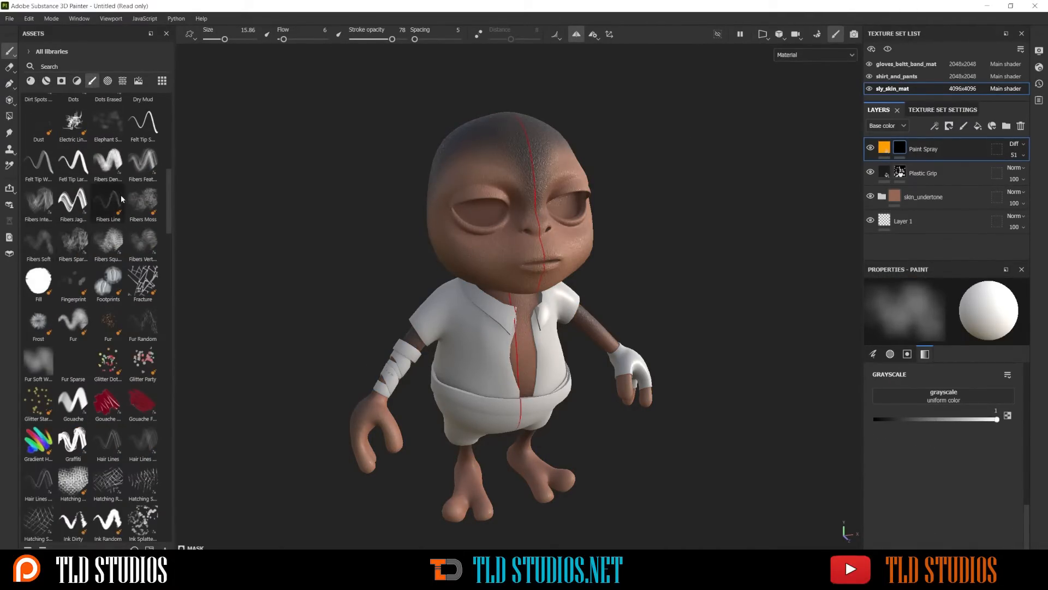
scroll(126, 252, down, 3)
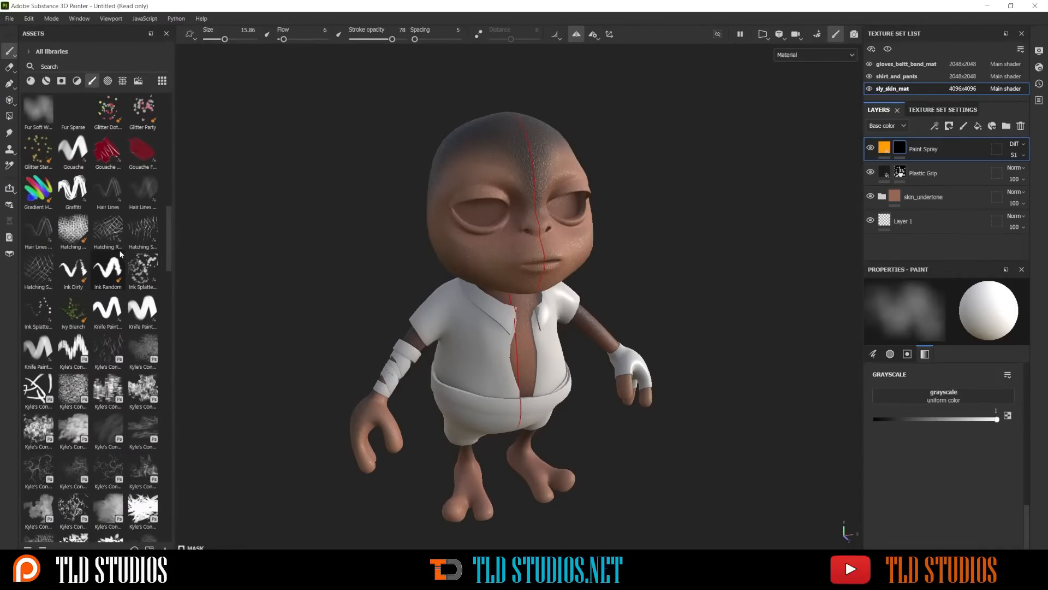
scroll(122, 251, down, 5)
scroll(120, 252, down, 8)
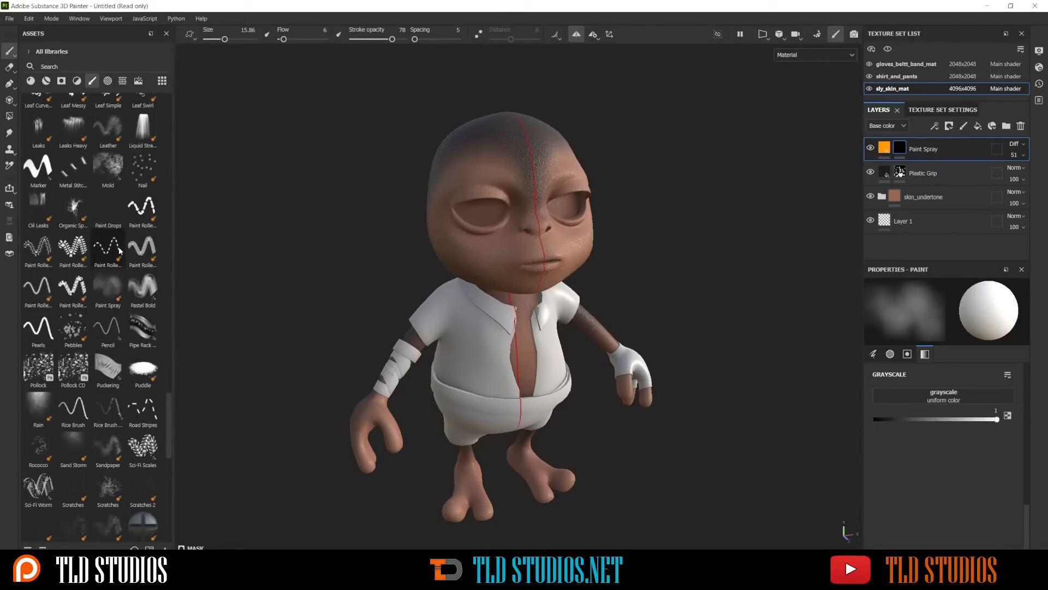
scroll(107, 228, up, 10)
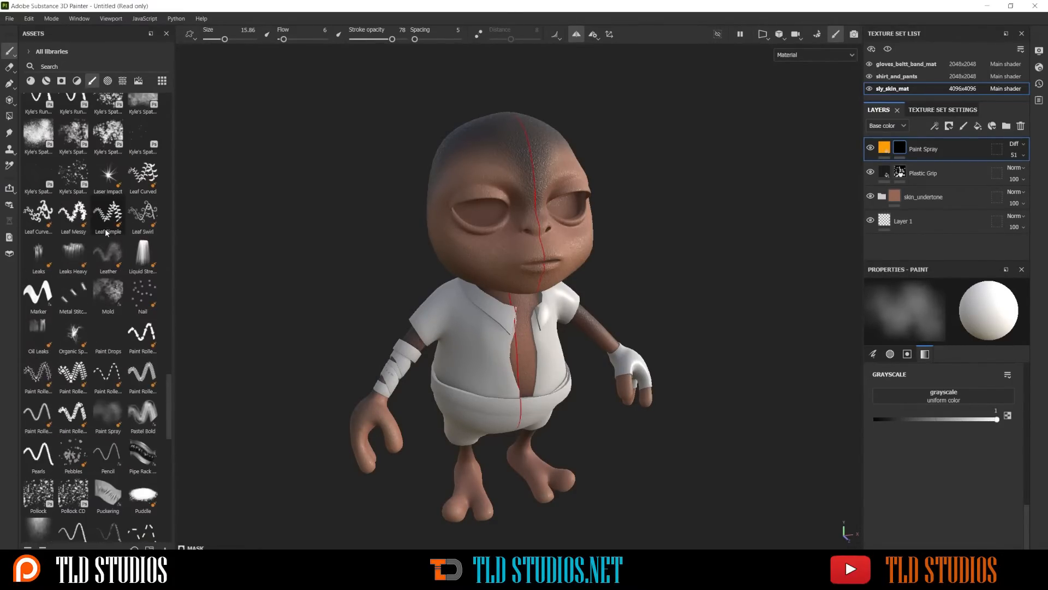
scroll(105, 228, up, 5)
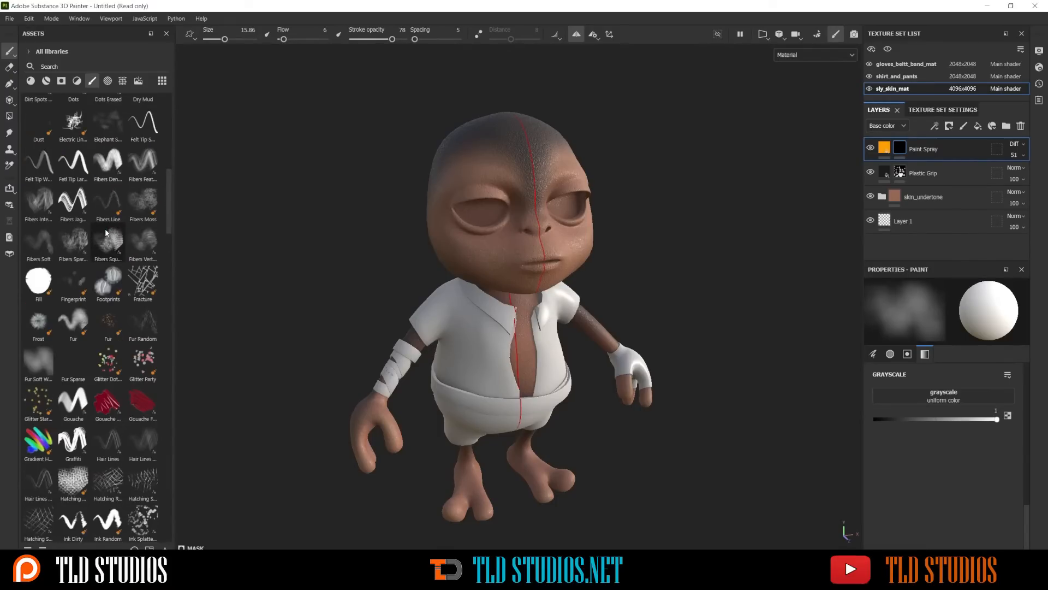
scroll(127, 194, up, 5)
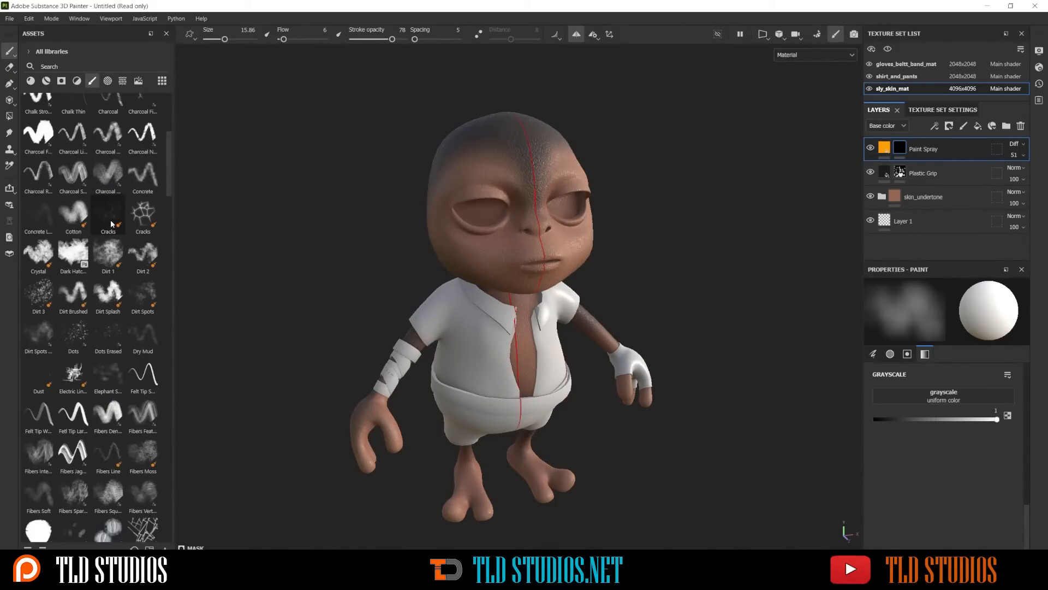
click(108, 254)
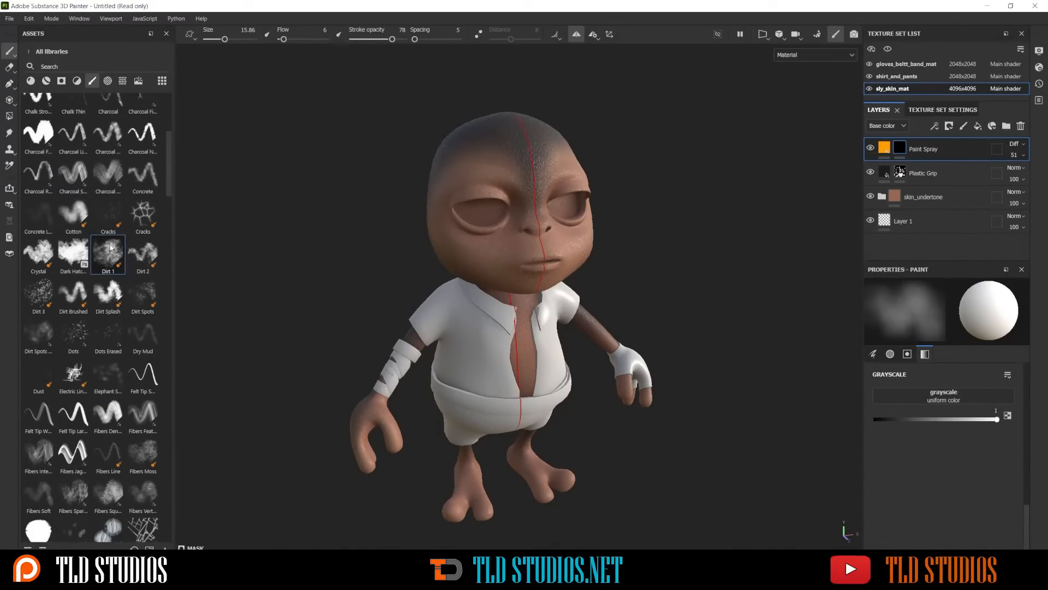
Try painting the Paint Spray mask on the cheek at brush size 24.34 and stroke opacity 64
scroll(495, 264, up, 3)
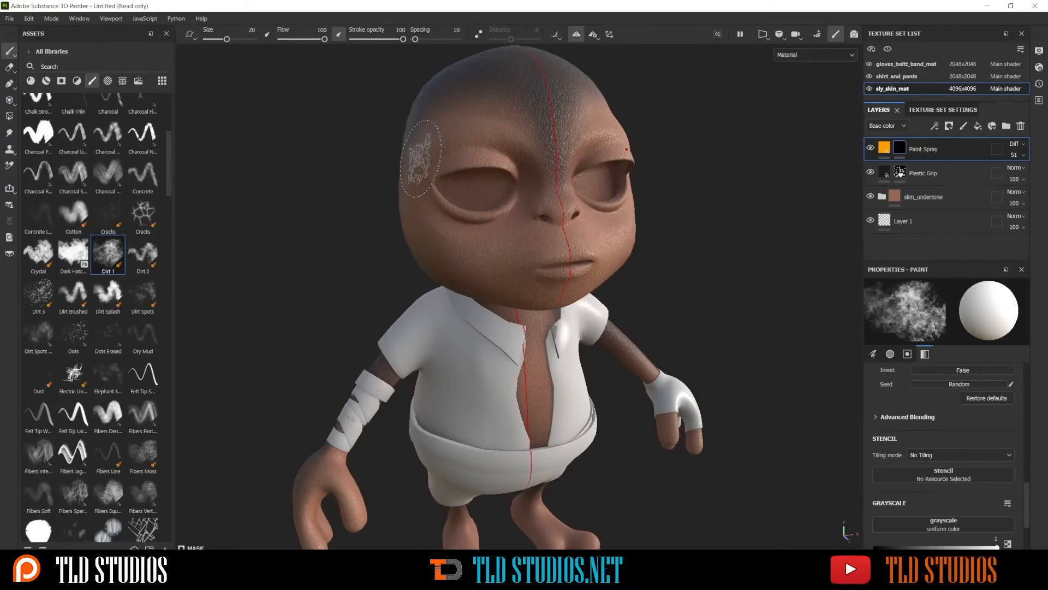
drag(403, 39, 385, 40)
alt+drag(456, 170, 516, 183)
mouse_move(488, 245)
ctrl+right_down()
mouse_move(542, 241)
mouse_move(486, 242)
mouse_move(527, 246)
ctrl+right_up()
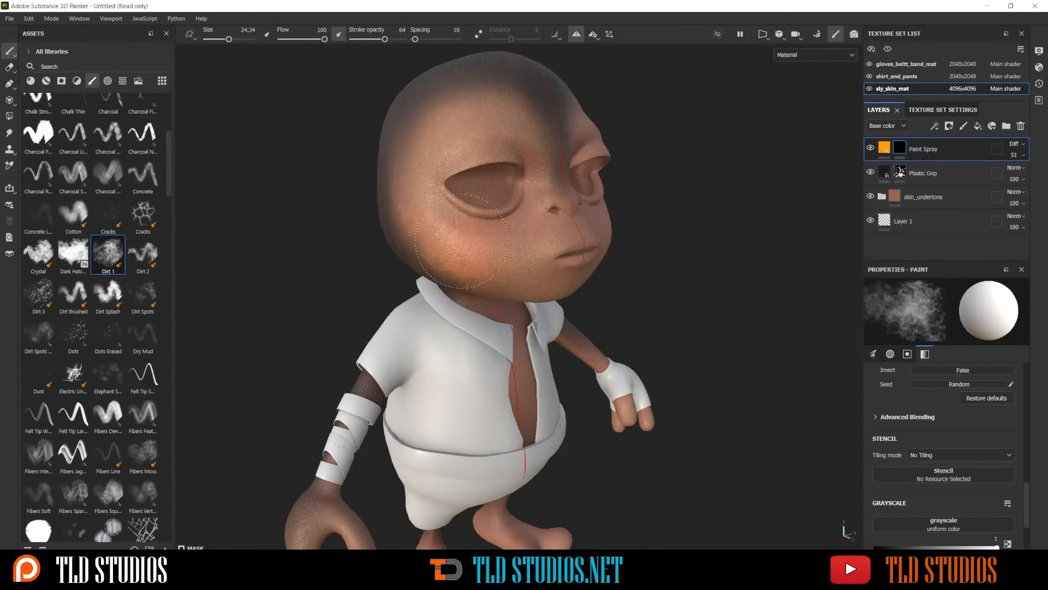
Lower the stroke opacity to 18 and paint the Paint Spray mask over the cheeks and lower jaw
drag(385, 39, 368, 41)
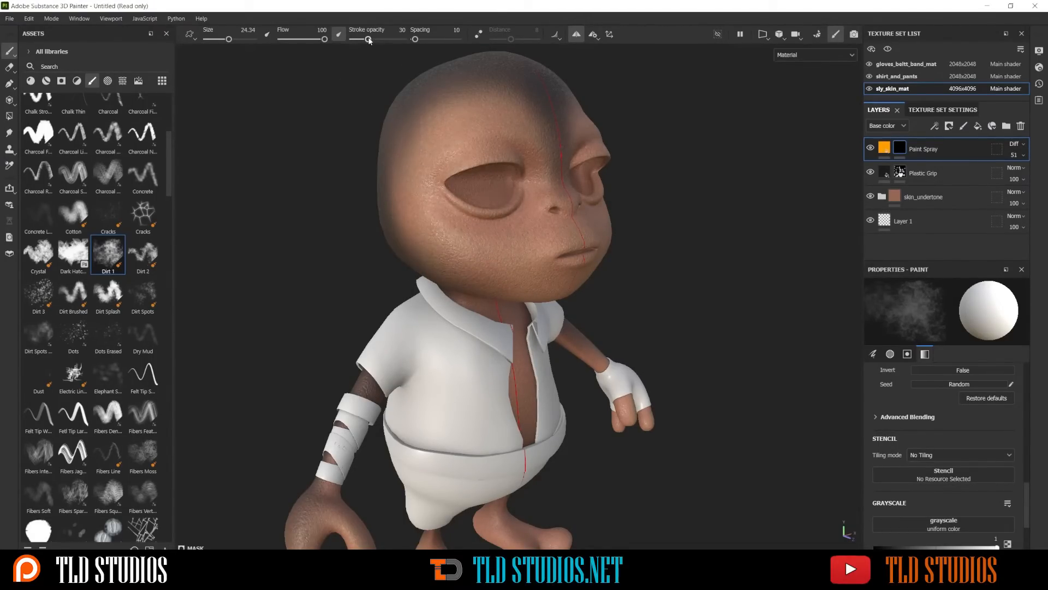
drag(368, 40, 361, 39)
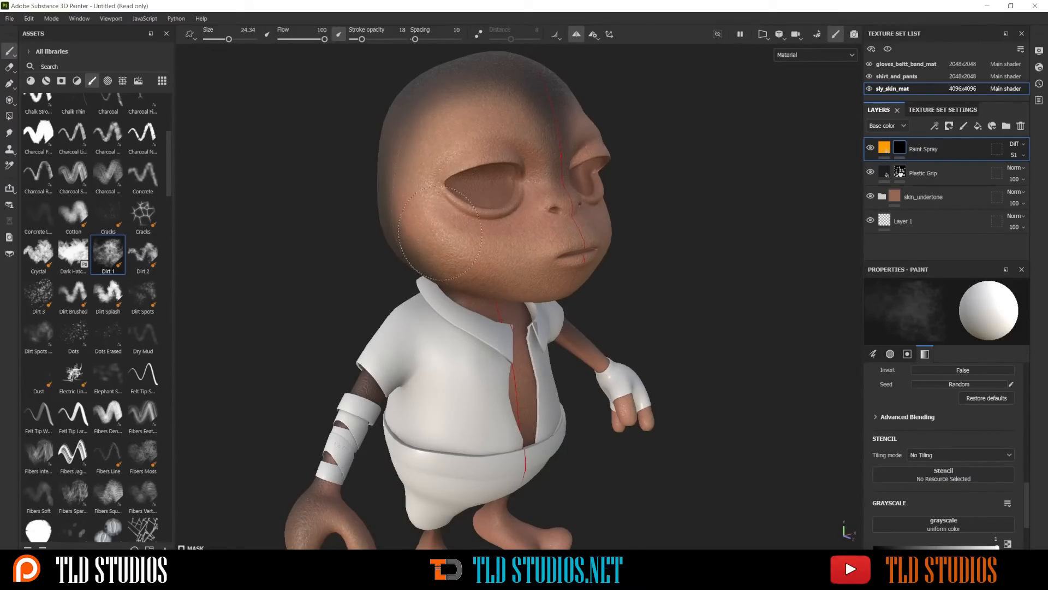
alt+drag(570, 249, 532, 207)
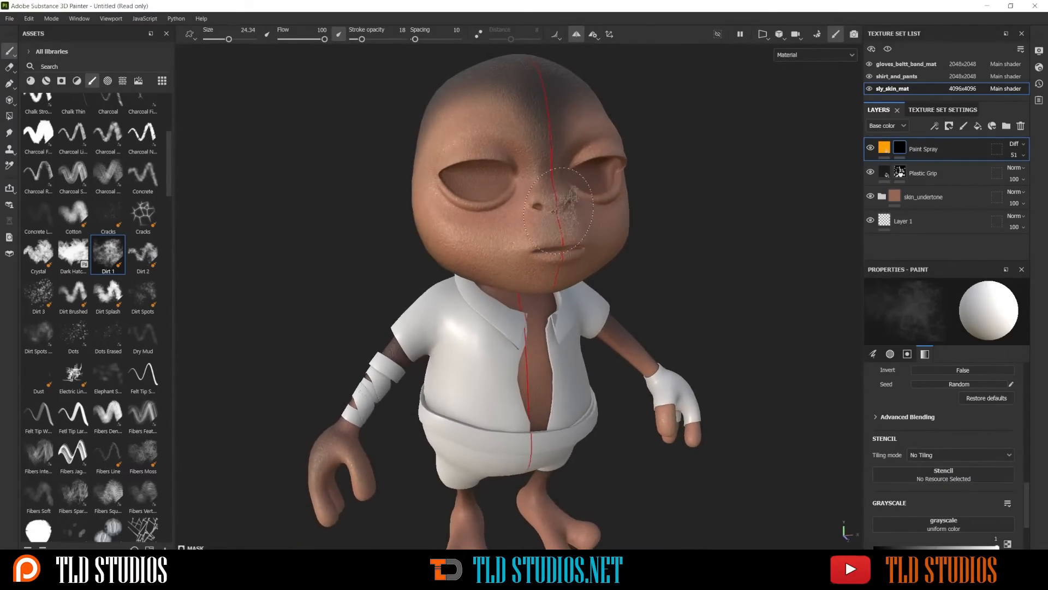
scroll(562, 278, up, 4)
scroll(562, 279, down, 4)
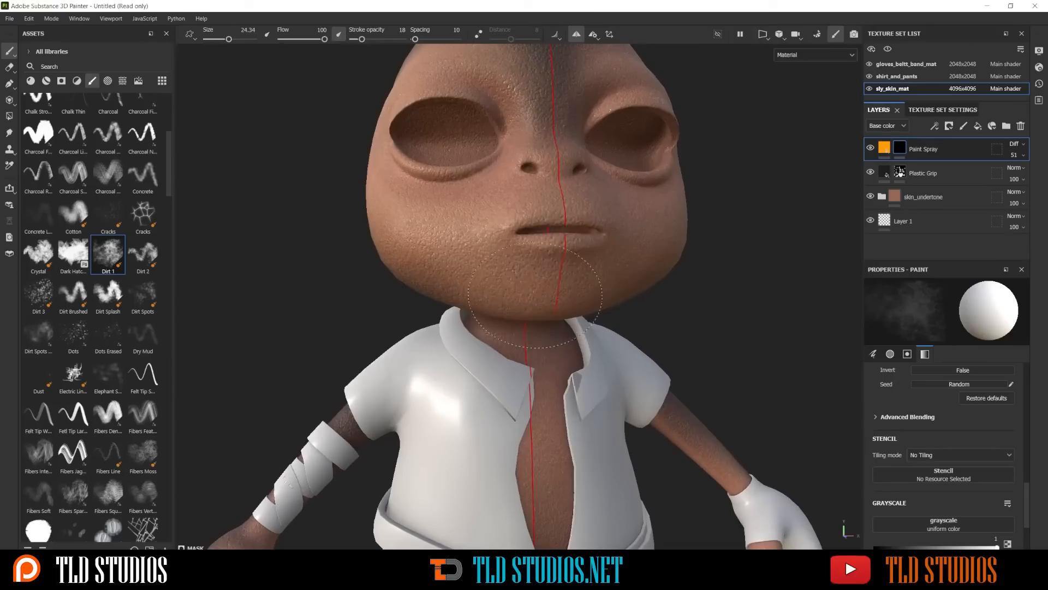
Enlarge the brush to 36.17 and paint the Paint Spray mask over the chest in the open shirt
alt+middle_drag(562, 305, 582, 219)
alt+drag(563, 283, 554, 284)
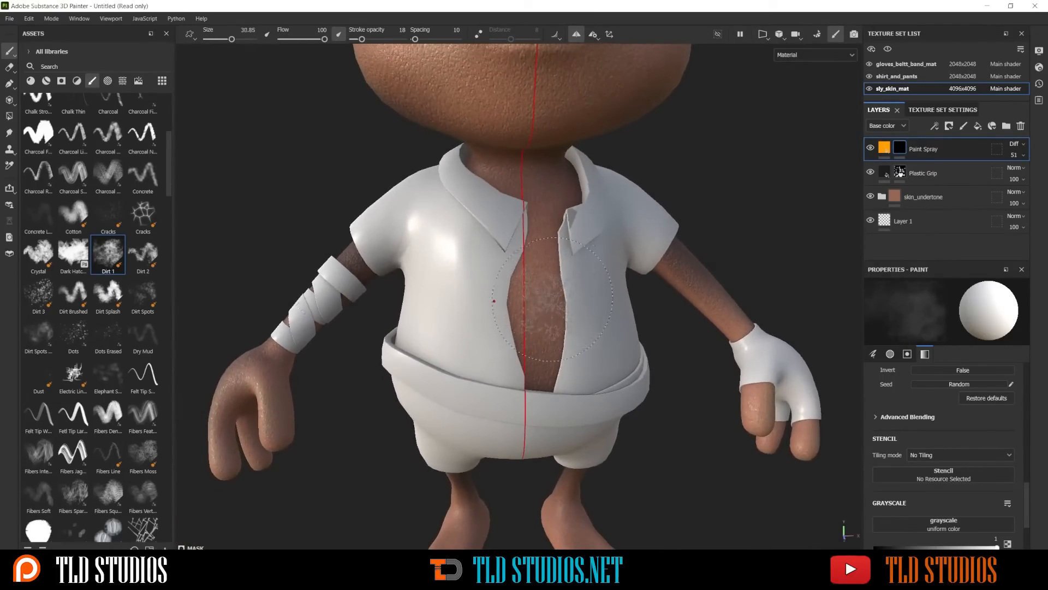
ctrl+right_drag(552, 296, 568, 296)
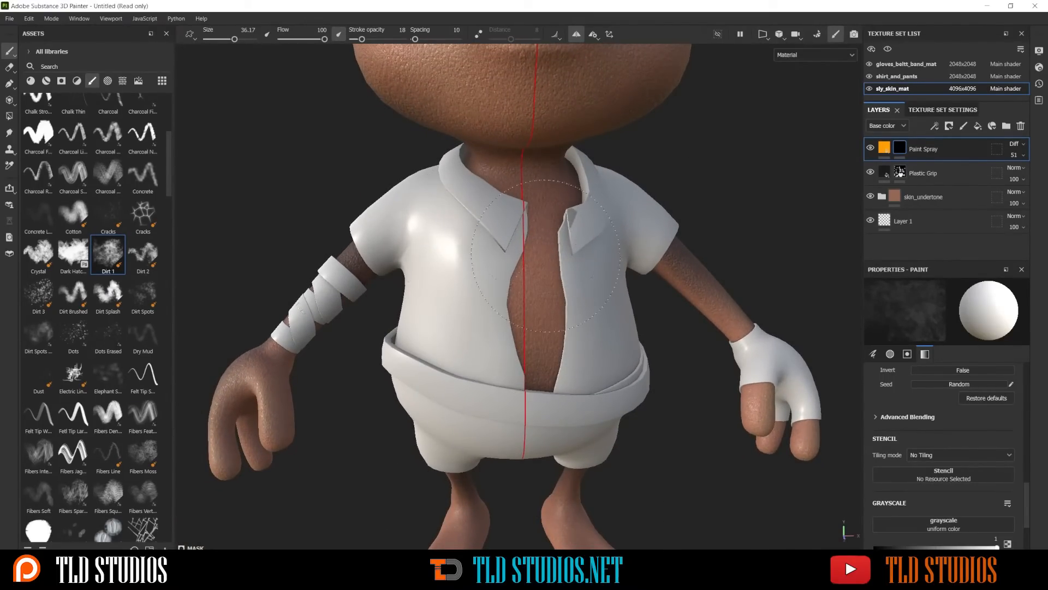
scroll(543, 212, down, 6)
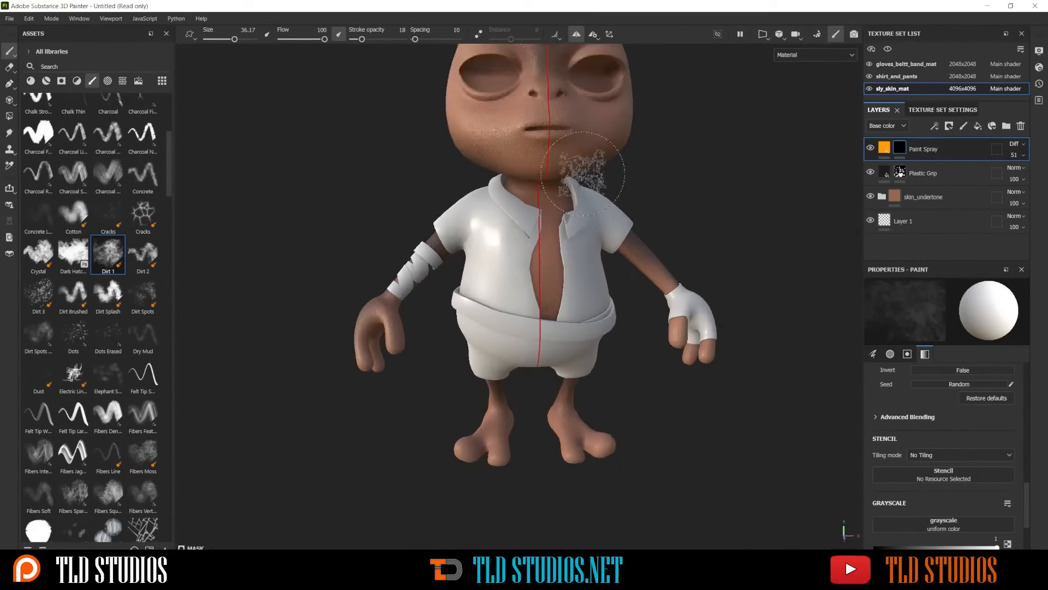
Reduce the brush size to 17.95 and paint the Paint Spray mask lightly on the brow above the eye
alt+middle_drag(586, 122, 579, 232)
scroll(509, 208, up, 3)
alt+drag(509, 208, 573, 240)
ctrl+right_drag(513, 220, 490, 220)
click(490, 218)
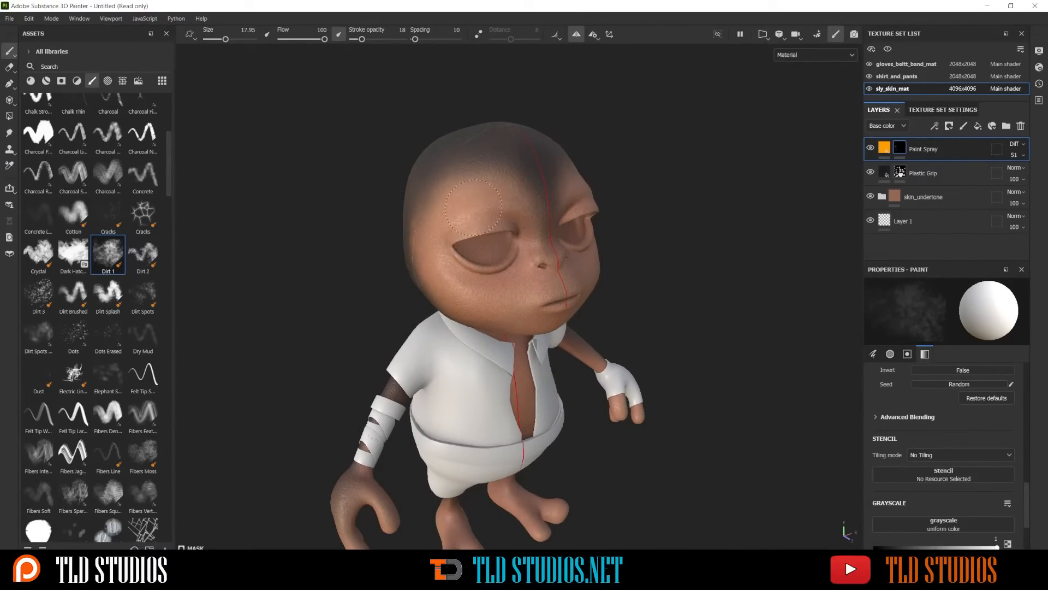
alt+drag(634, 210, 546, 169)
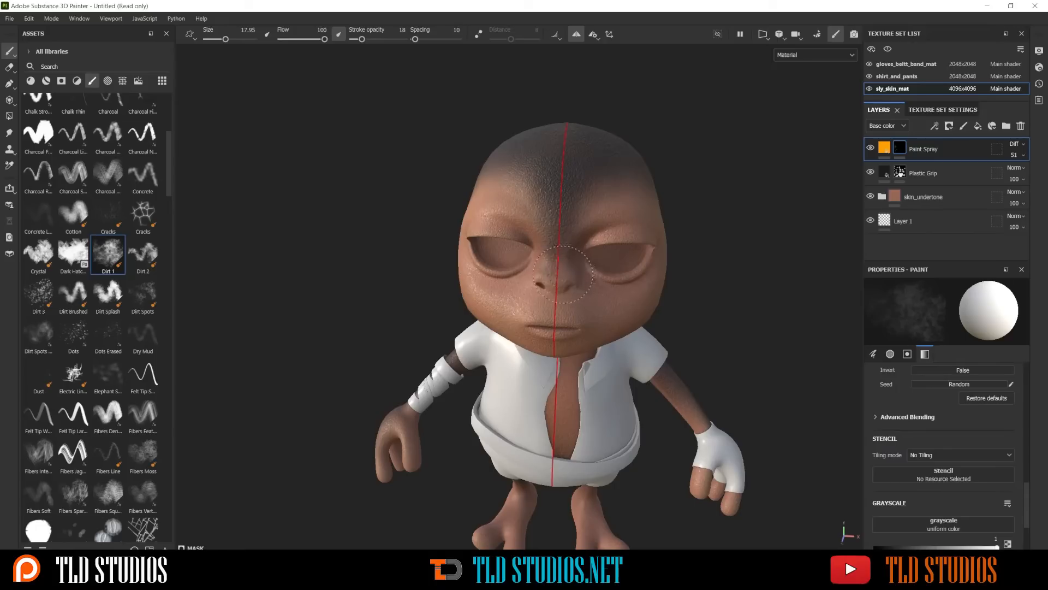
alt+drag(635, 244, 655, 218)
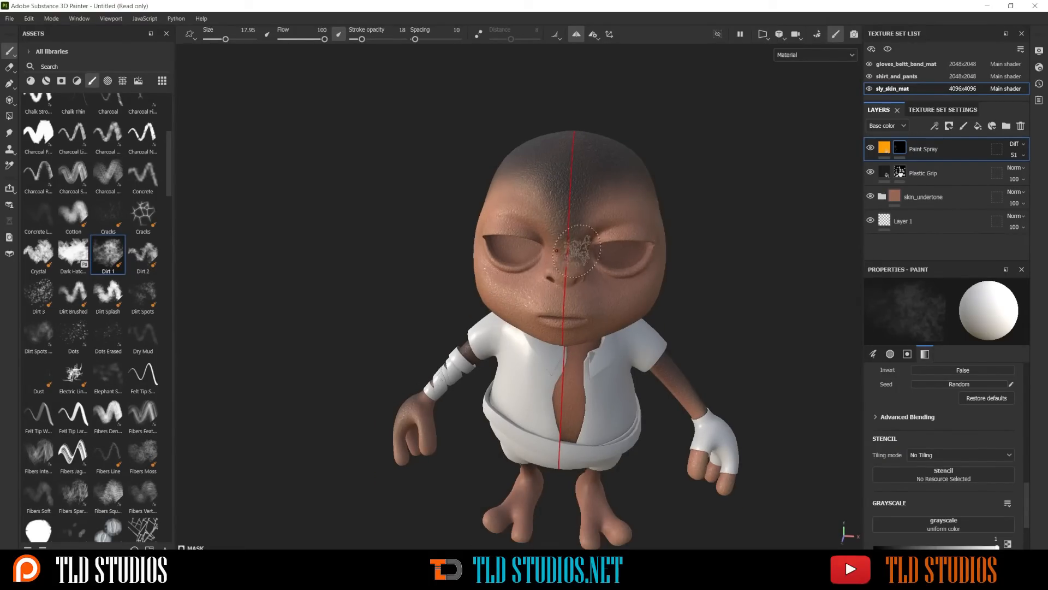
alt+drag(581, 250, 645, 243)
alt+middle_drag(595, 272, 609, 209)
scroll(604, 219, down, 2)
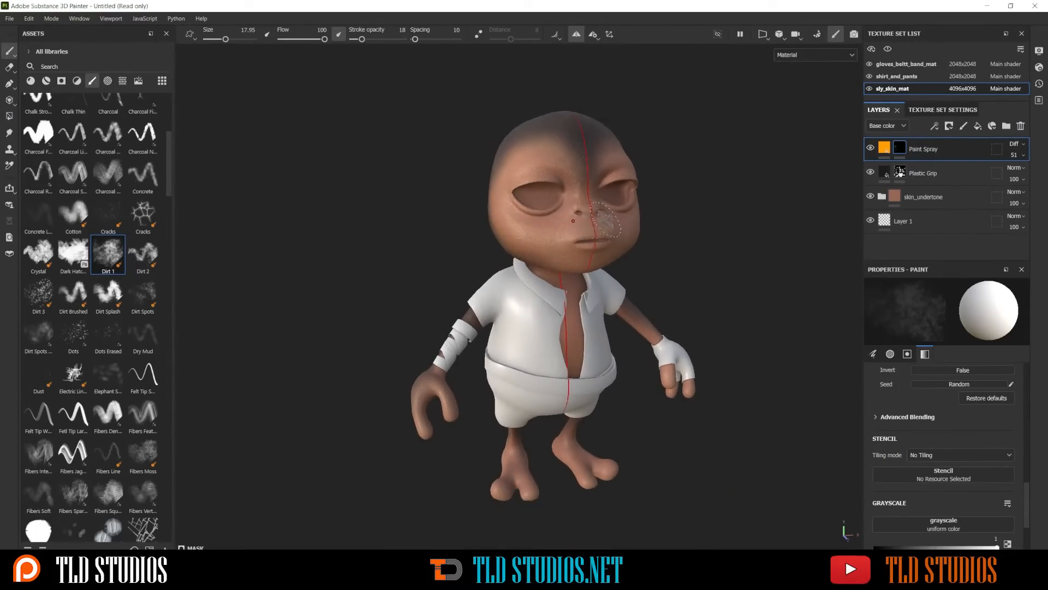
Enlarge the brush to 28.48 and paint the Paint Spray mask over the hands and feet
scroll(605, 218, up, 3)
scroll(605, 216, down, 2)
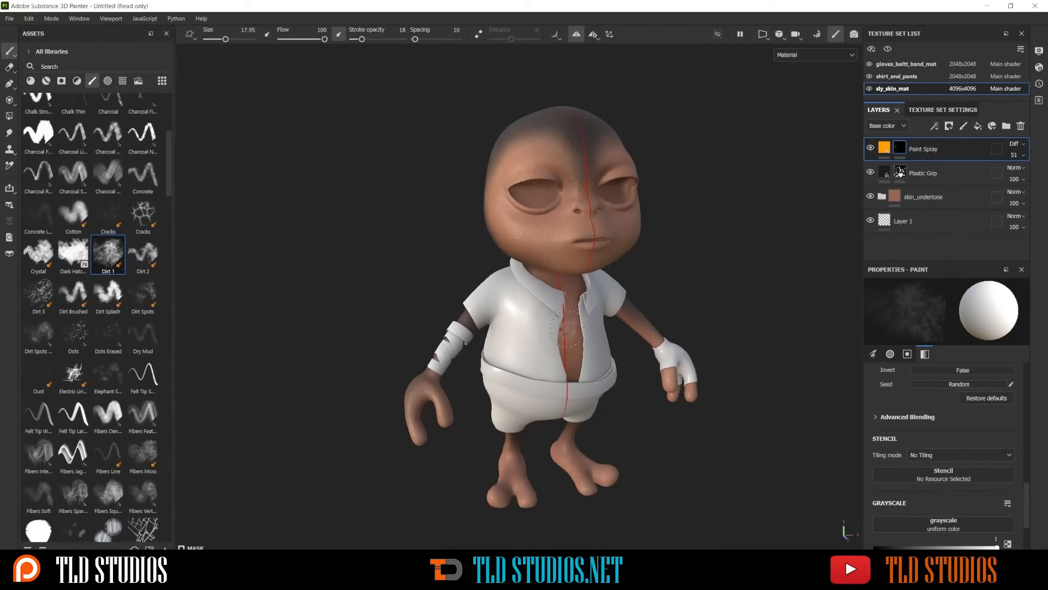
alt+middle_drag(568, 329, 567, 245)
alt+drag(567, 246, 551, 273)
ctrl+right_drag(529, 398, 544, 398)
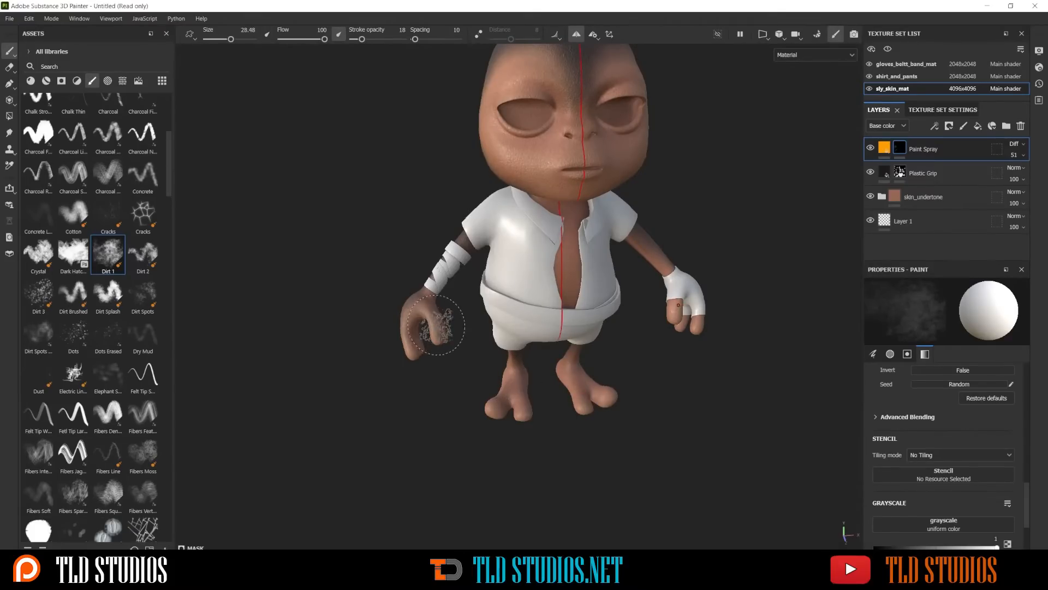
alt+middle_drag(436, 326, 439, 289)
scroll(505, 358, up, 1)
mouse_move(513, 360)
mouse_down()
mouse_move(528, 394)
mouse_move(527, 369)
mouse_up()
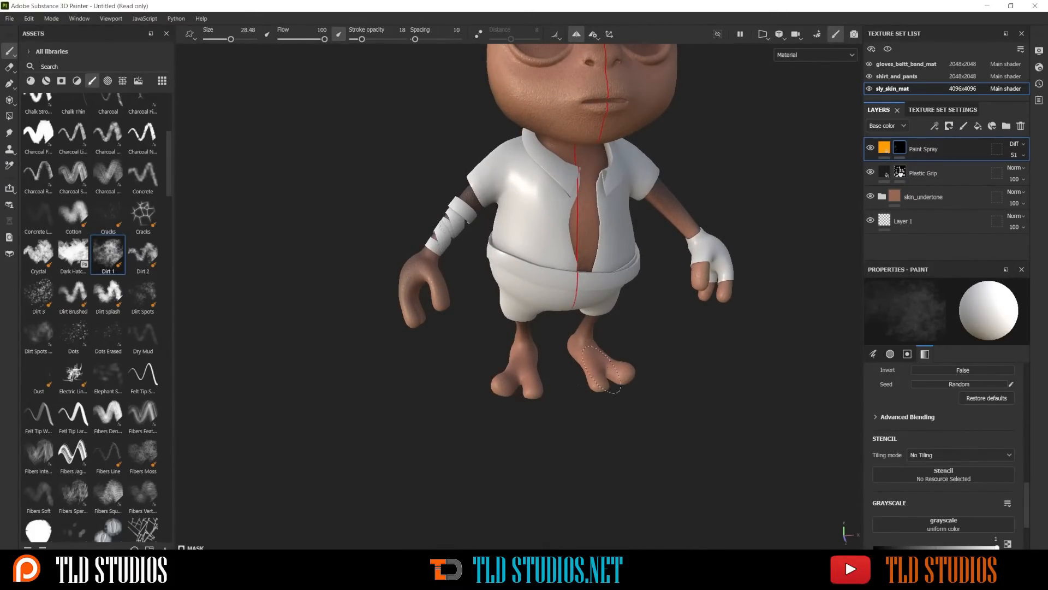
Inspect the arms and torso from several angles, toggling the sly_skin_mat texture set off and on for comparison
alt+drag(445, 316, 295, 223)
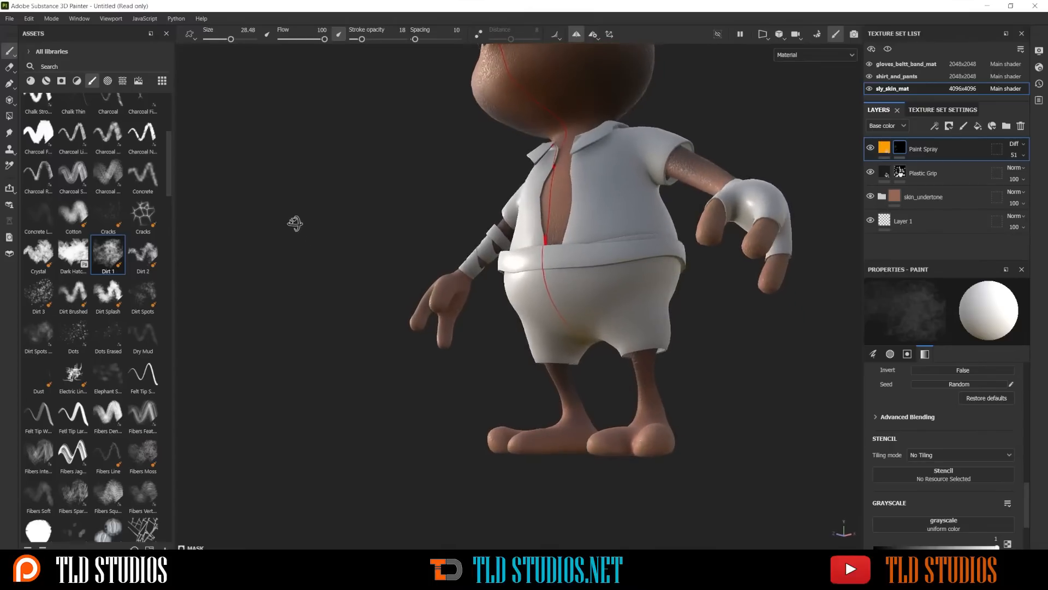
scroll(485, 324, up, 3)
mouse_move(484, 326)
alt+mouse_down()
mouse_move(438, 307)
mouse_move(533, 325)
mouse_move(627, 324)
alt+mouse_up()
scroll(577, 240, down, 4)
ctrl+alt+drag(552, 210, 552, 311)
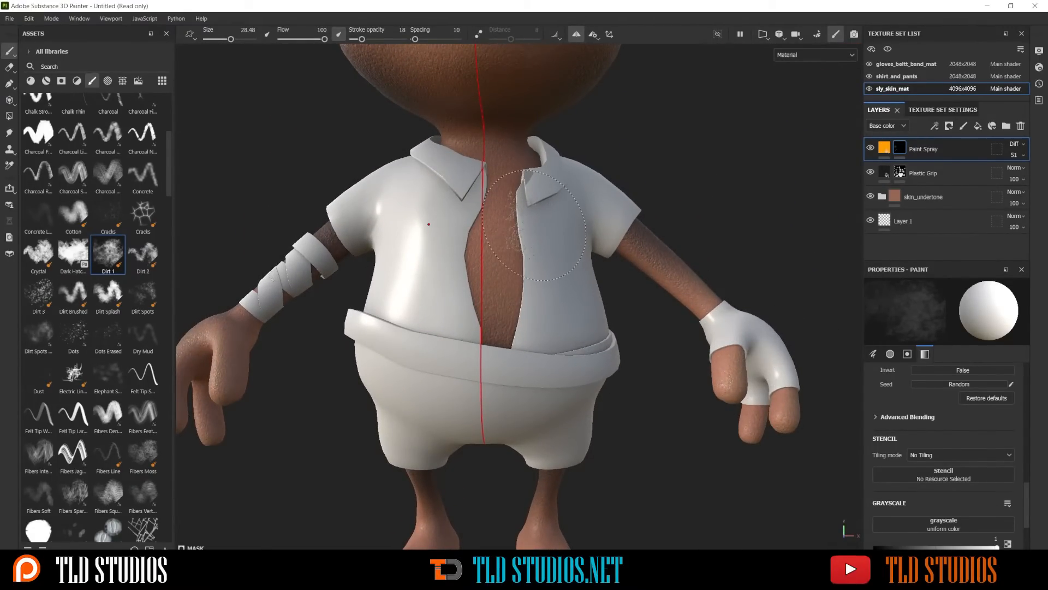
ctrl+alt+drag(535, 223, 540, 333)
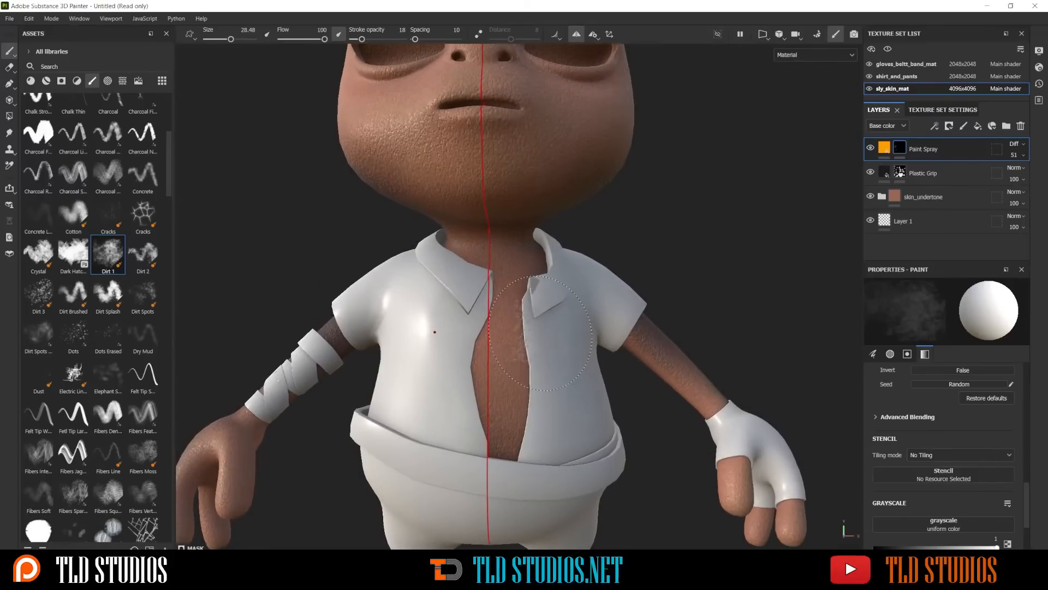
click(869, 89)
click(869, 89)
click(869, 89)
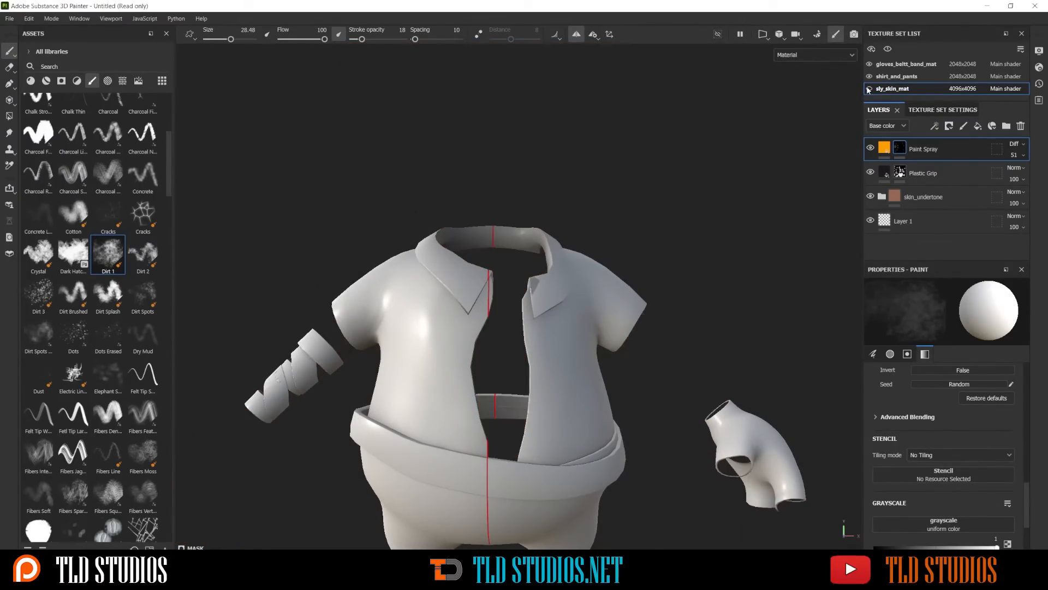
click(869, 89)
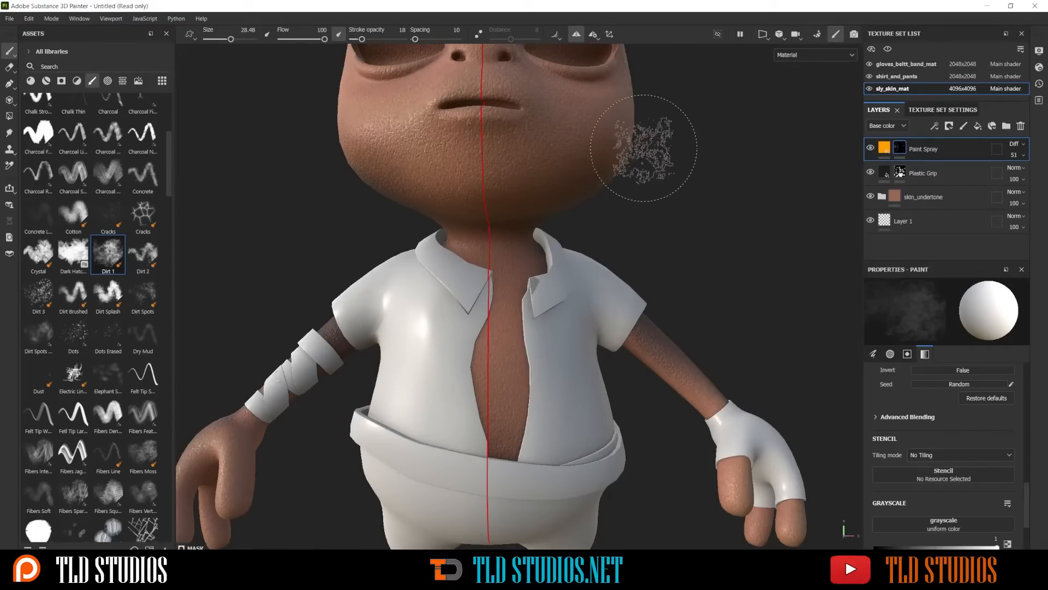
Examine the painted skin tones on the face, cheek and jaw from a distance and up close
scroll(669, 175, down, 3)
click(585, 212)
alt+drag(587, 209, 667, 232)
scroll(528, 212, up, 3)
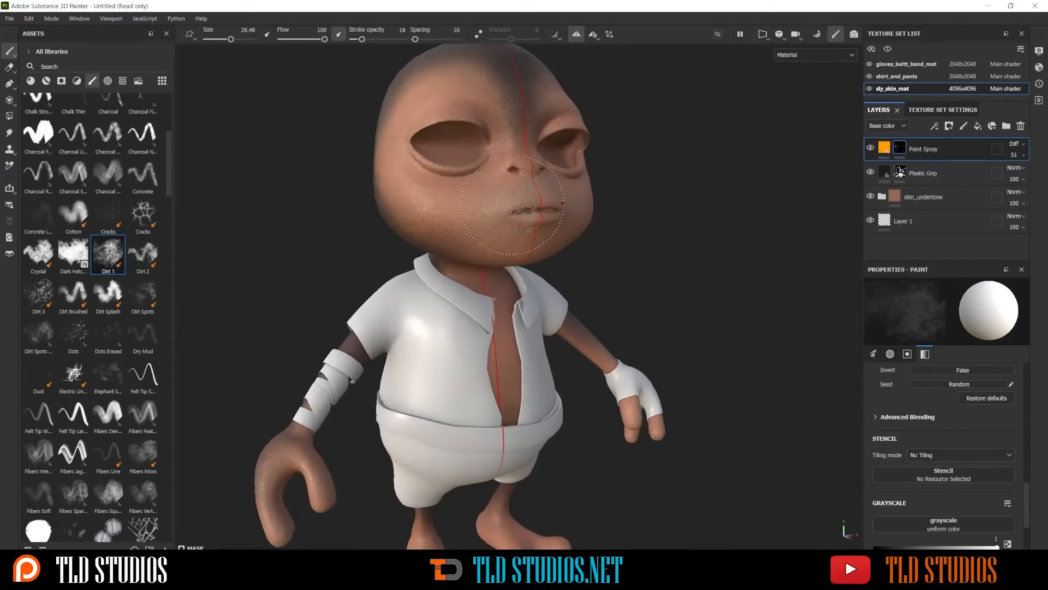
alt+drag(641, 197, 699, 246)
scroll(774, 245, up, 3)
alt+drag(775, 246, 639, 221)
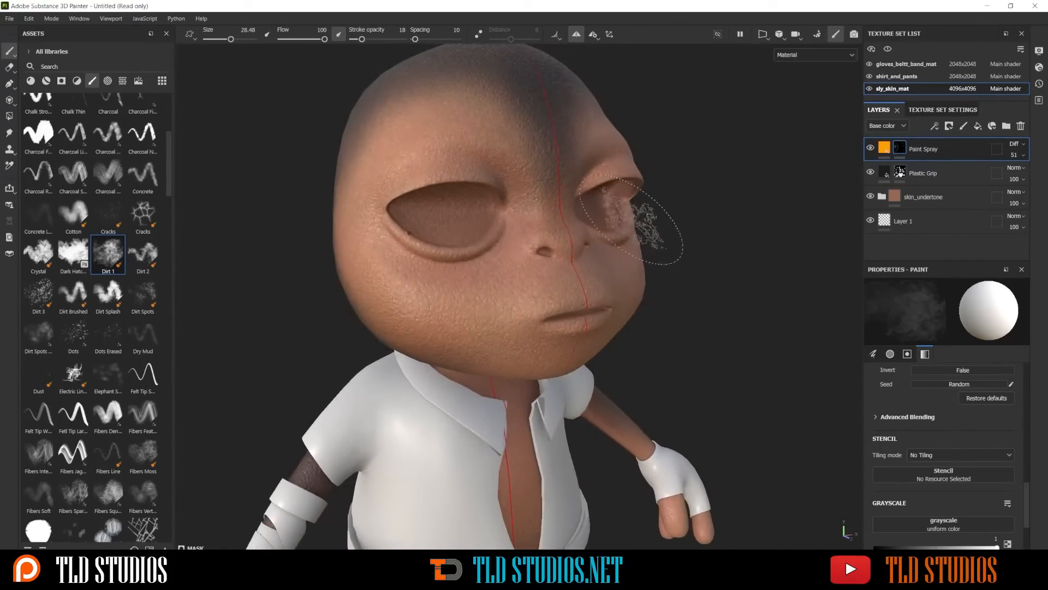
scroll(638, 211, down, 2)
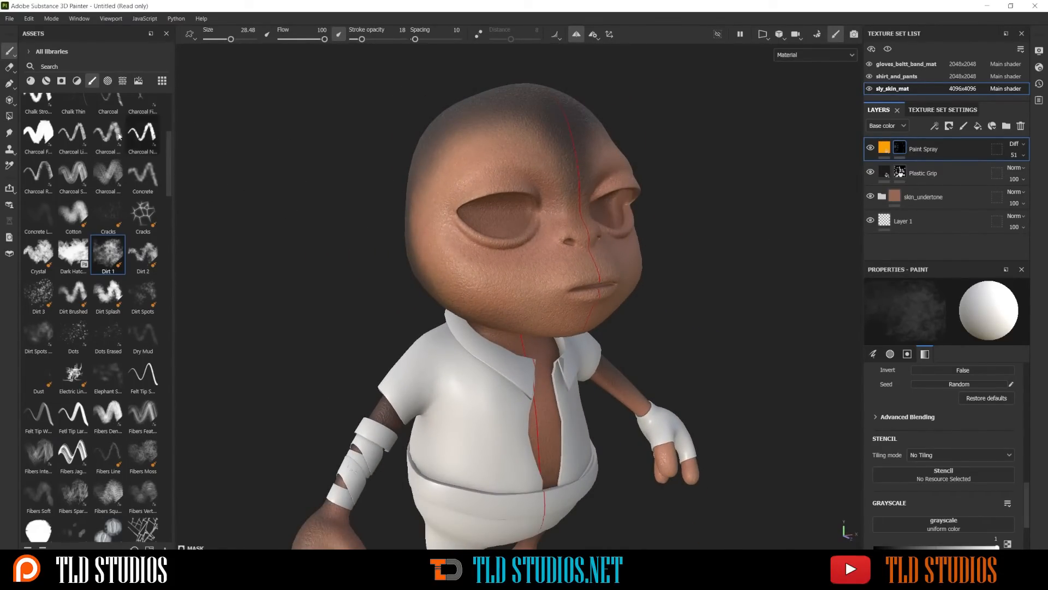
scroll(492, 298, up, 3)
scroll(498, 295, up, 2)
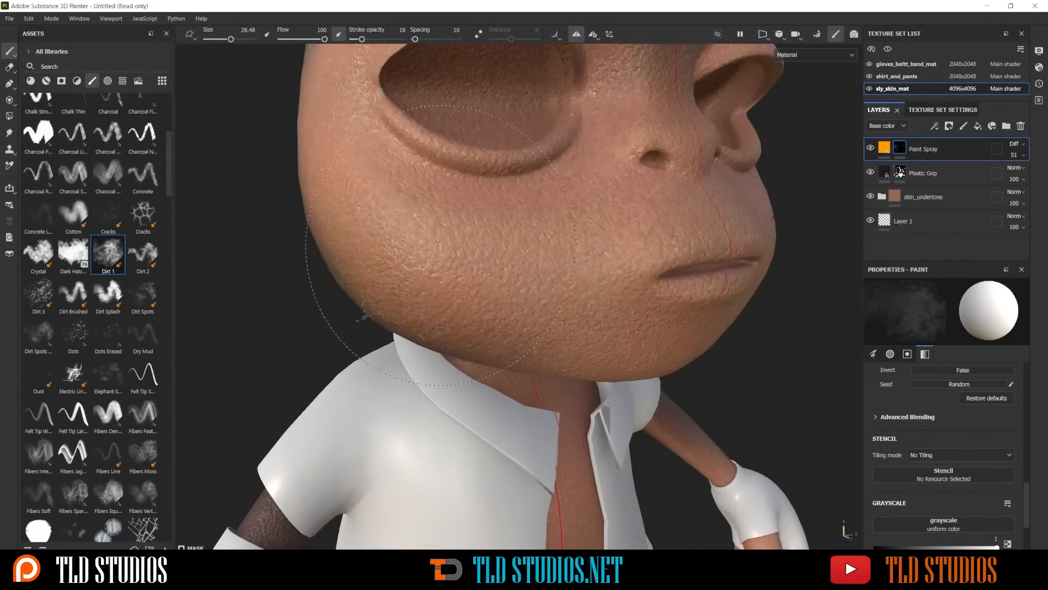
scroll(441, 245, down, 5)
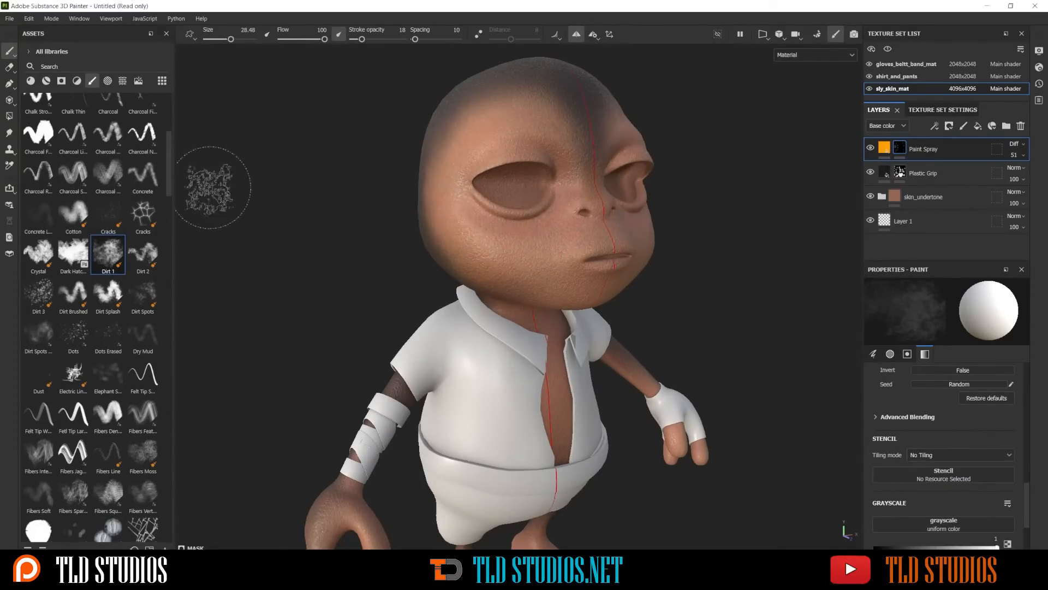
Find the Leather Skin material in the library and apply it to the character's skin as the top fill layer
click(31, 81)
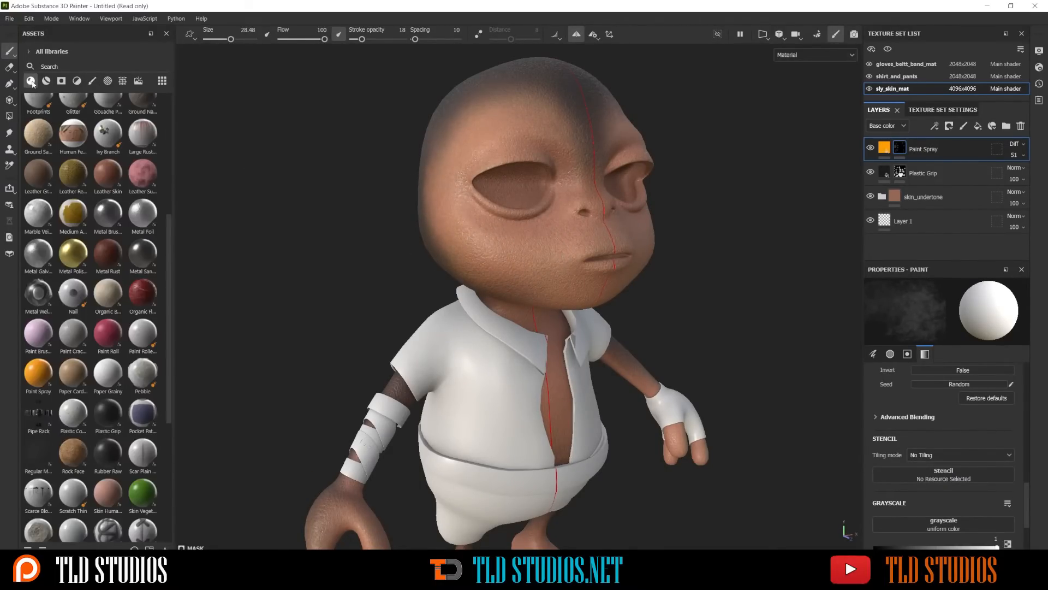
scroll(80, 284, down, 5)
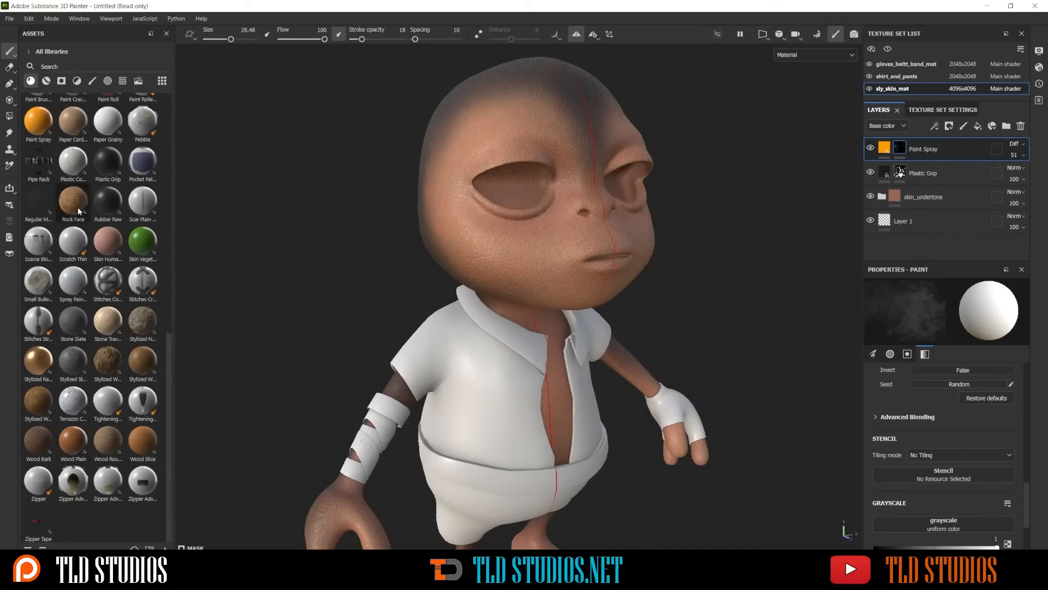
scroll(78, 210, up, 5)
scroll(78, 210, up, 5)
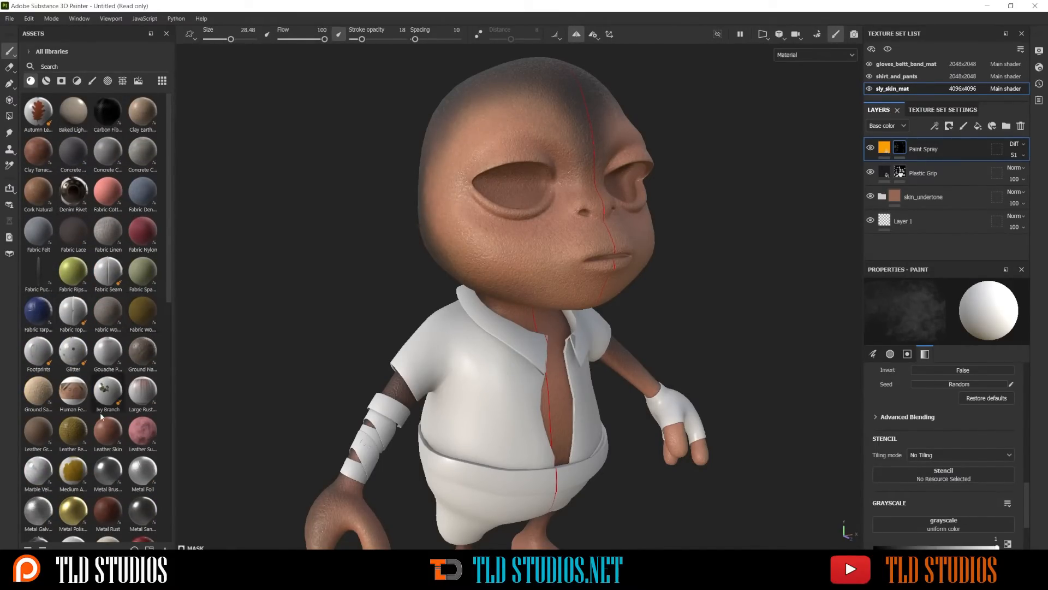
mouse_move(105, 429)
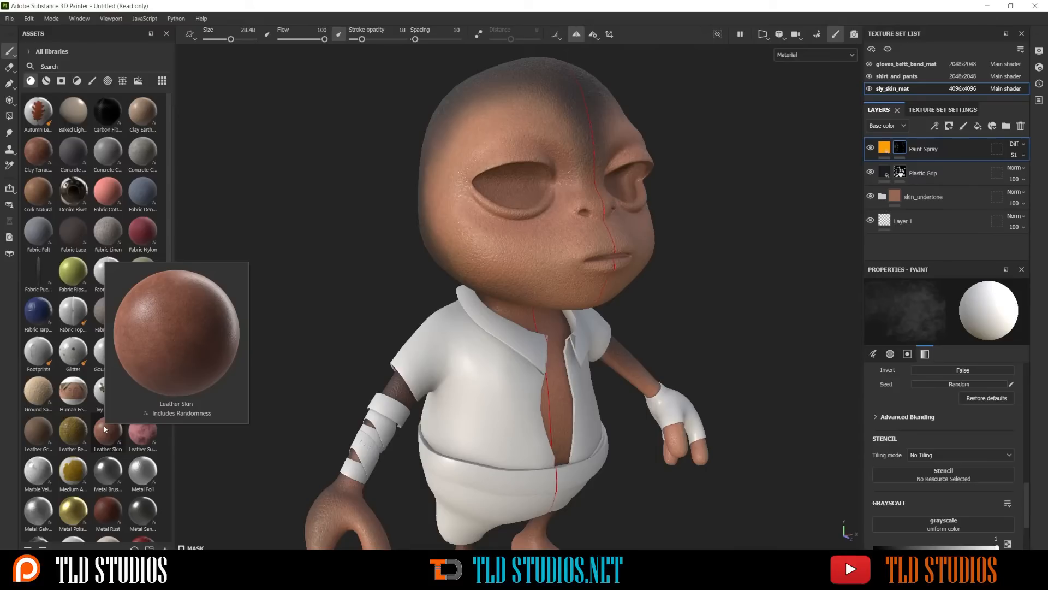
drag(105, 429, 486, 237)
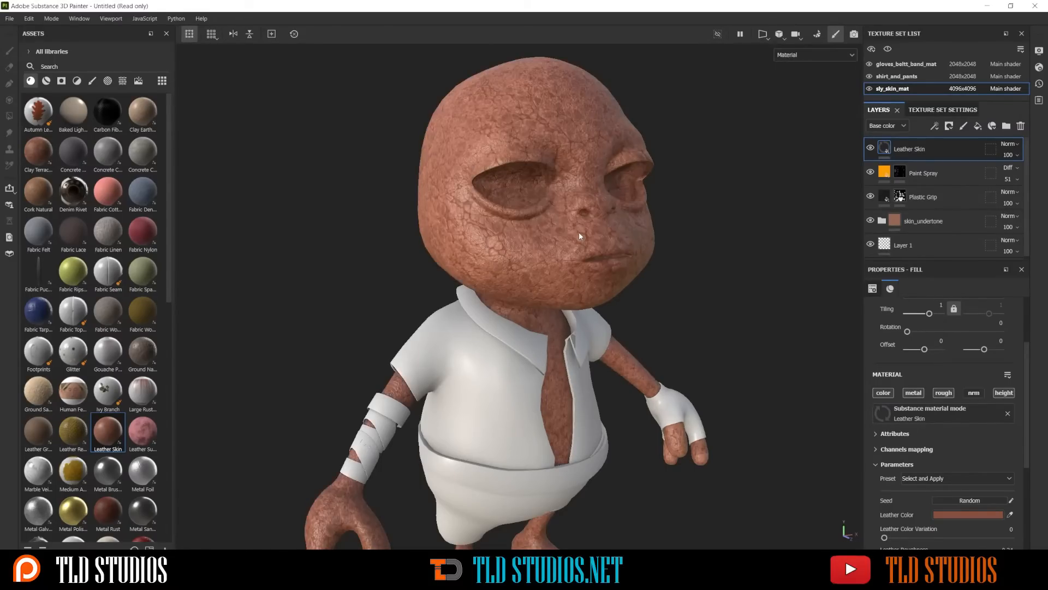
Try several blending modes on the Leather Skin layer and settle on Darken
scroll(664, 260, down, 3)
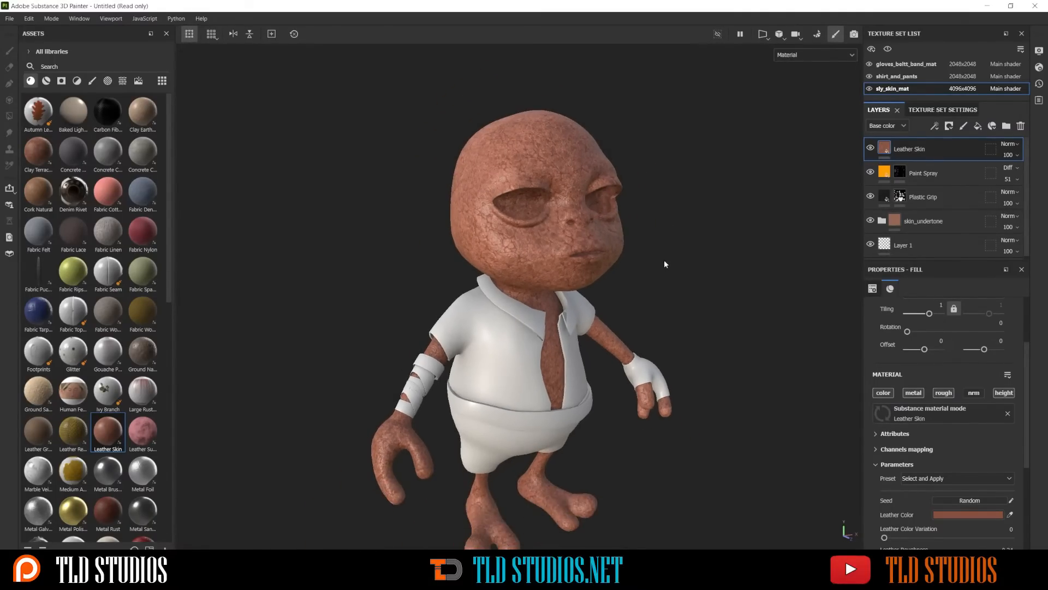
scroll(649, 255, up, 5)
mouse_move(690, 244)
alt+mouse_down()
mouse_move(581, 253)
mouse_move(684, 254)
alt+mouse_up()
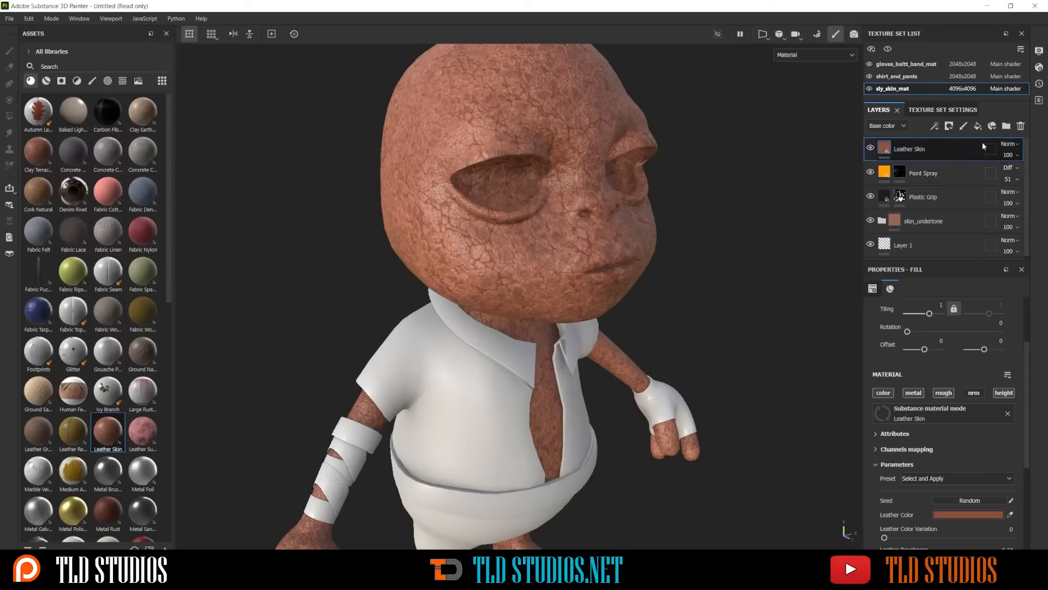
click(1008, 144)
click(1007, 145)
scroll(1008, 145, down, 2)
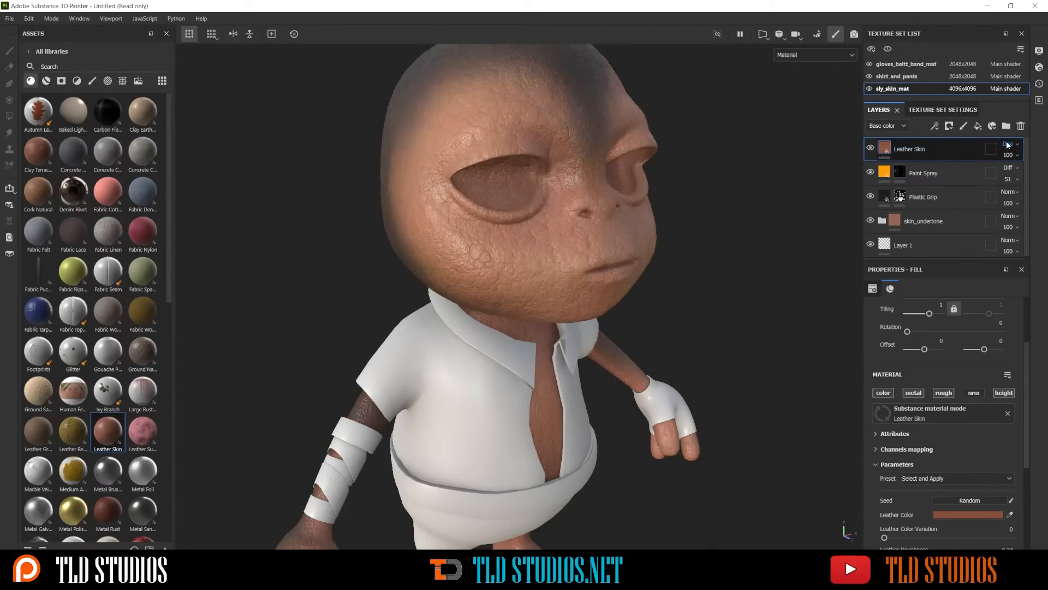
scroll(1008, 144, down, 1)
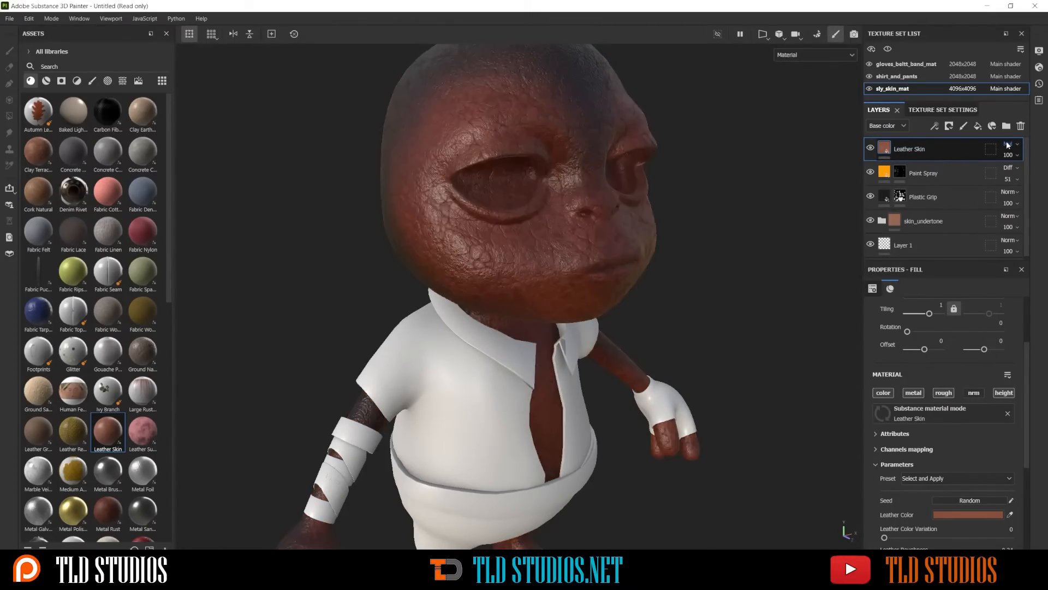
scroll(1008, 145, down, 1)
scroll(1008, 144, down, 1)
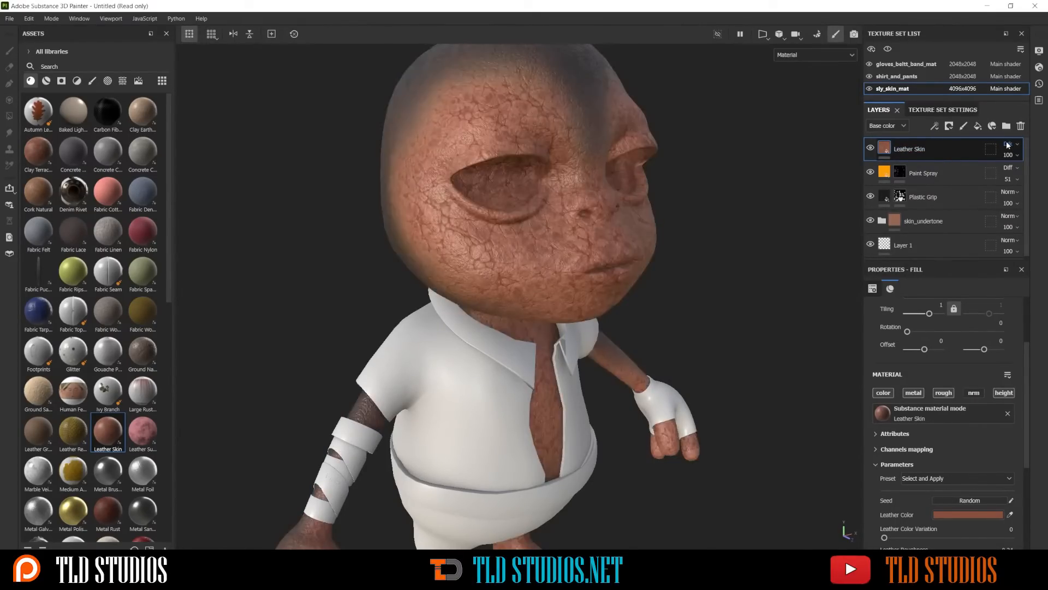
scroll(1007, 145, down, 2)
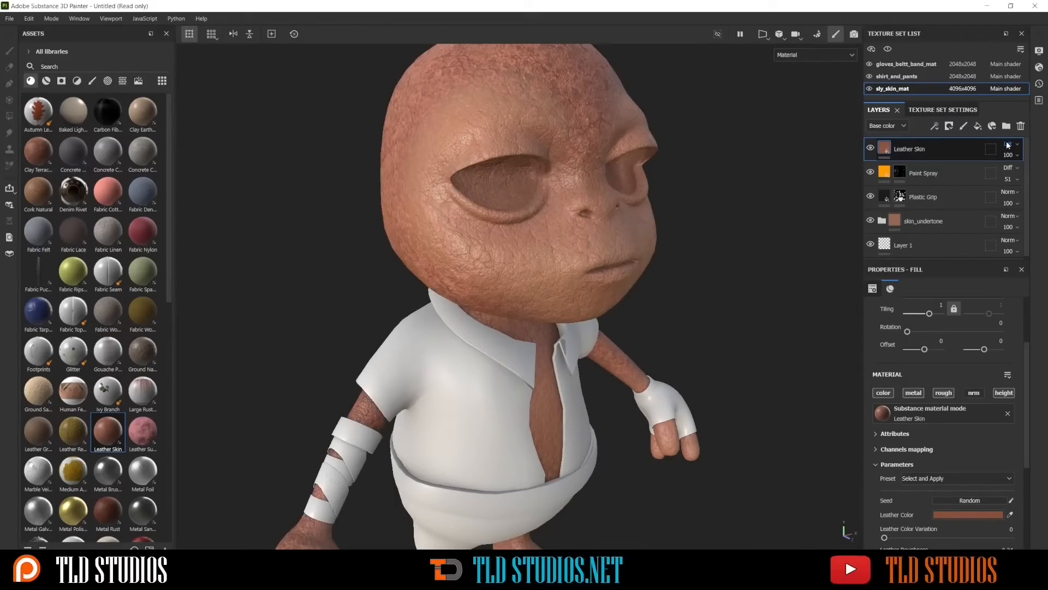
scroll(1008, 145, up, 2)
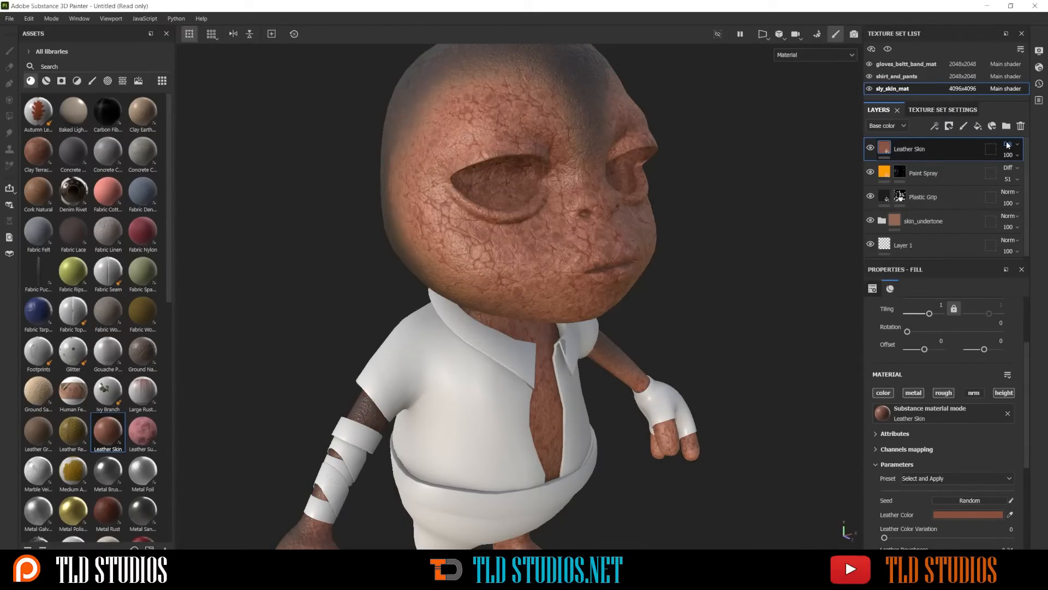
scroll(725, 164, down, 3)
Set the Leather Skin layer's opacity to 99 and give the layer a black mask
alt+drag(722, 186, 672, 189)
scroll(706, 230, up, 3)
alt+middle_drag(706, 238, 679, 197)
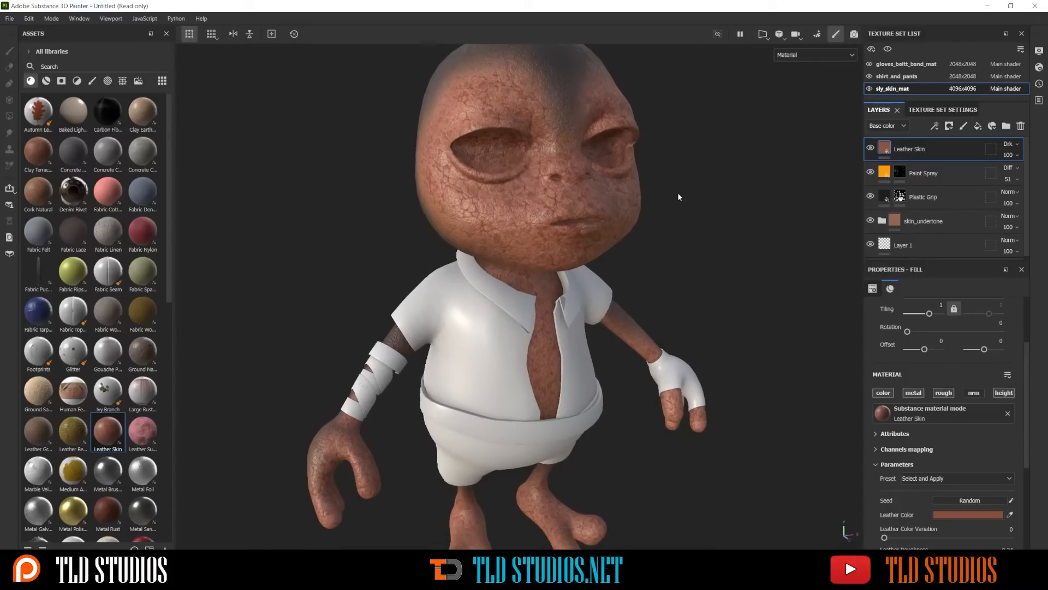
alt+right_drag(711, 230, 655, 192)
alt+middle_drag(661, 186, 652, 230)
alt+right_drag(652, 229, 667, 281)
mouse_move(661, 255)
alt+mouse_down()
mouse_move(742, 255)
mouse_move(660, 255)
alt+mouse_up()
click(1007, 155)
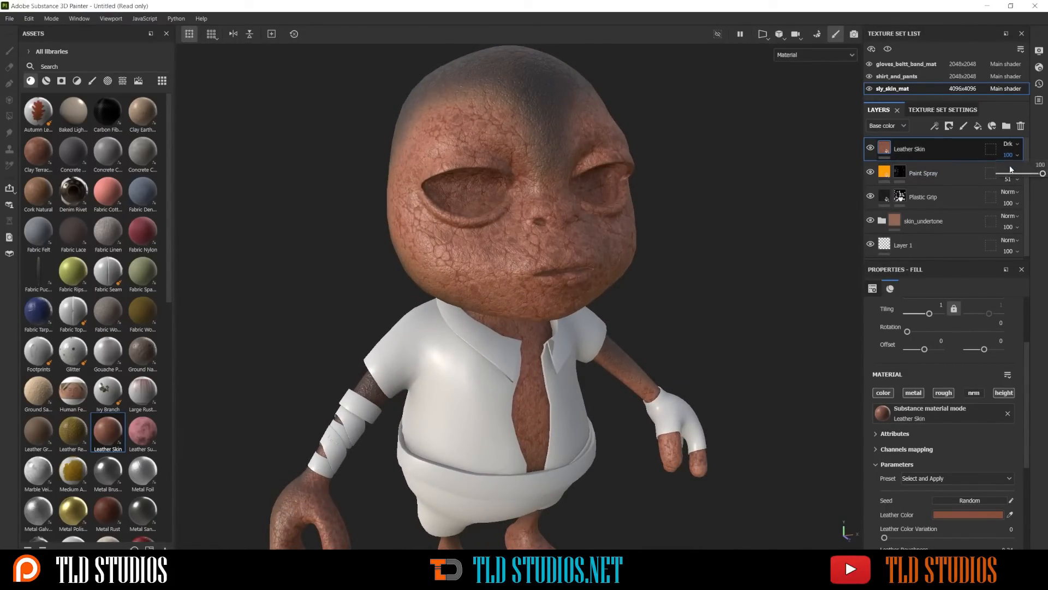
drag(1043, 173, 1037, 173)
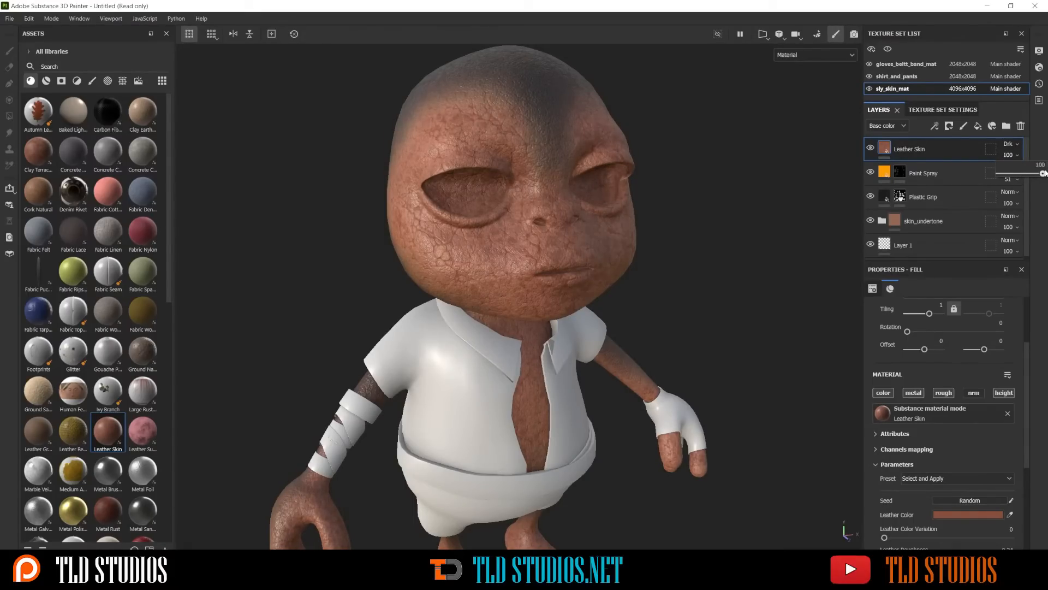
right_click(939, 146)
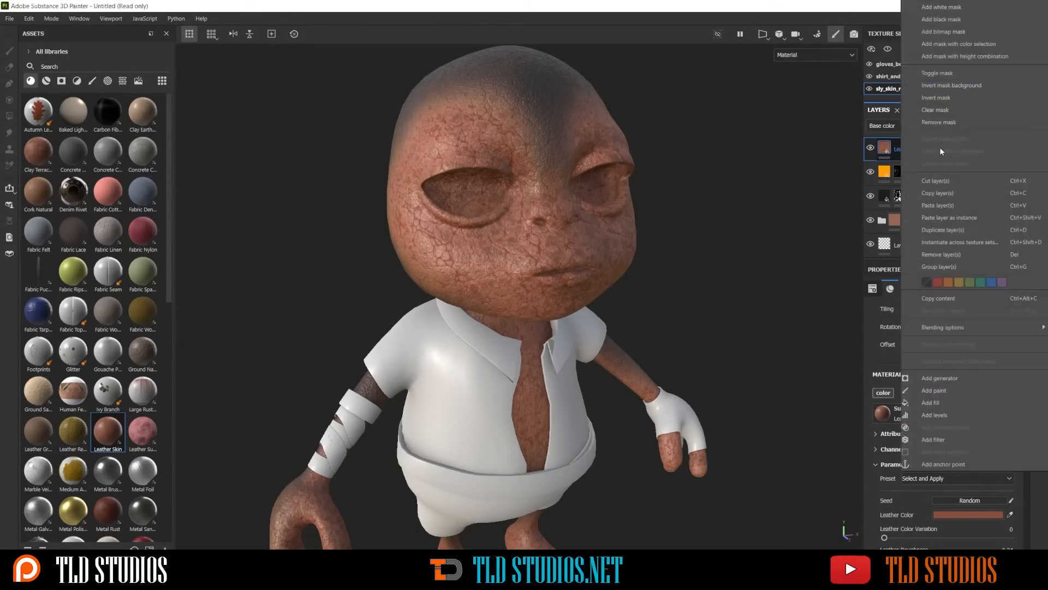
click(943, 19)
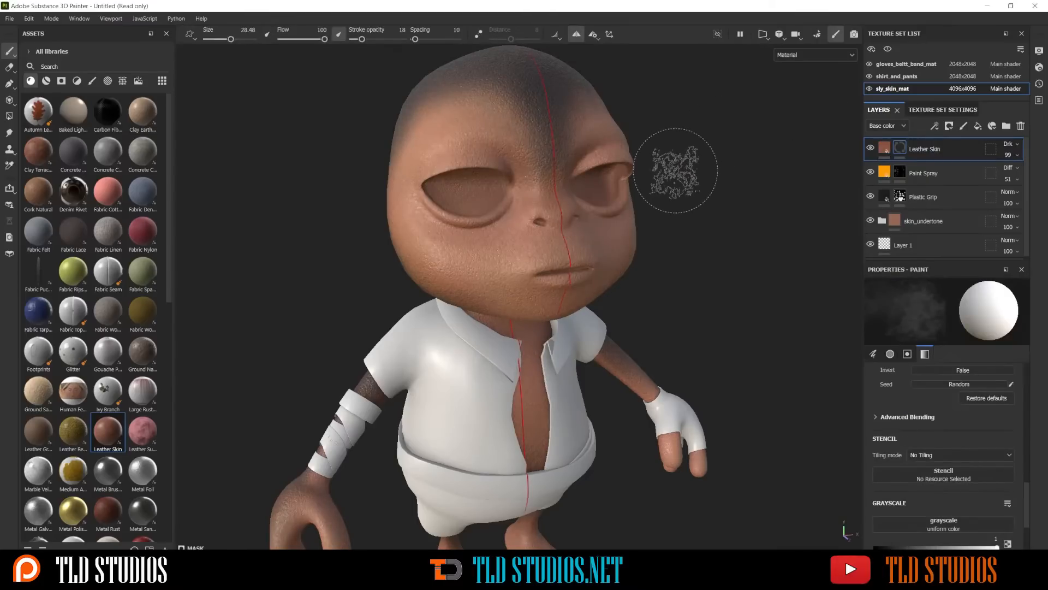
Paint the Leather Skin mask over the cheek and side of the head at stroke opacity 18
alt+drag(475, 182, 540, 172)
drag(443, 273, 419, 239)
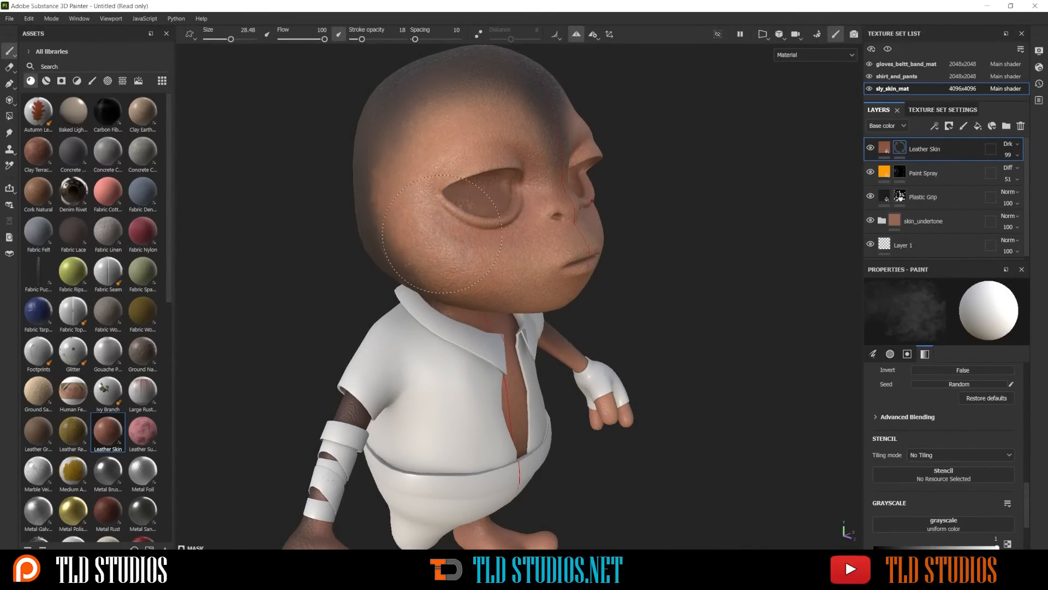
mouse_move(425, 222)
mouse_down()
mouse_move(459, 254)
mouse_move(431, 140)
mouse_move(429, 164)
mouse_move(431, 115)
mouse_move(449, 118)
mouse_move(437, 124)
mouse_move(449, 138)
mouse_up()
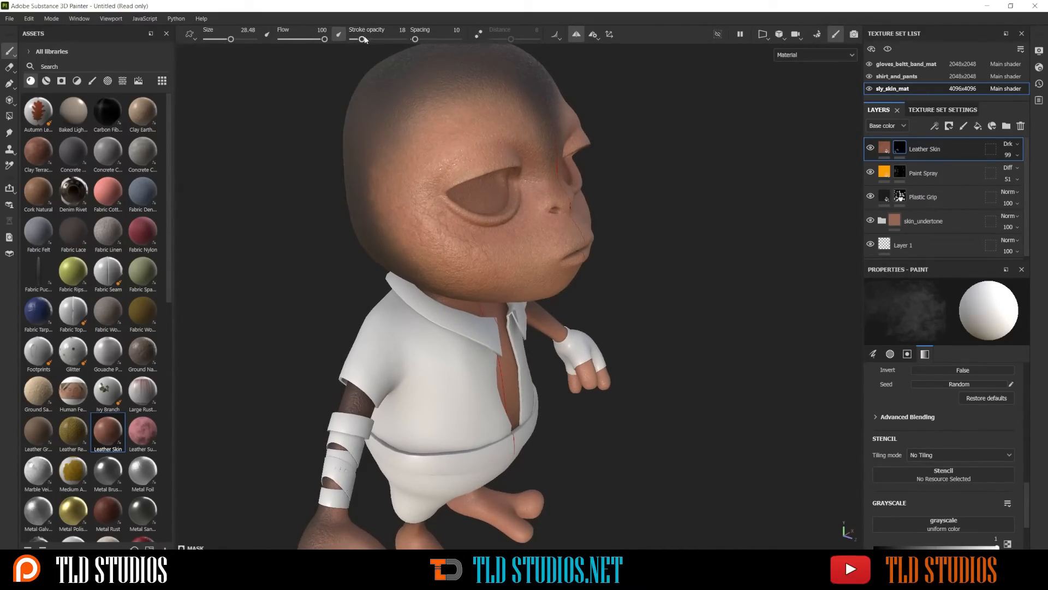
Raise the stroke opacity to 35 and paint the Leather Skin mask over the face and the chest in the open shirt
drag(364, 38, 370, 40)
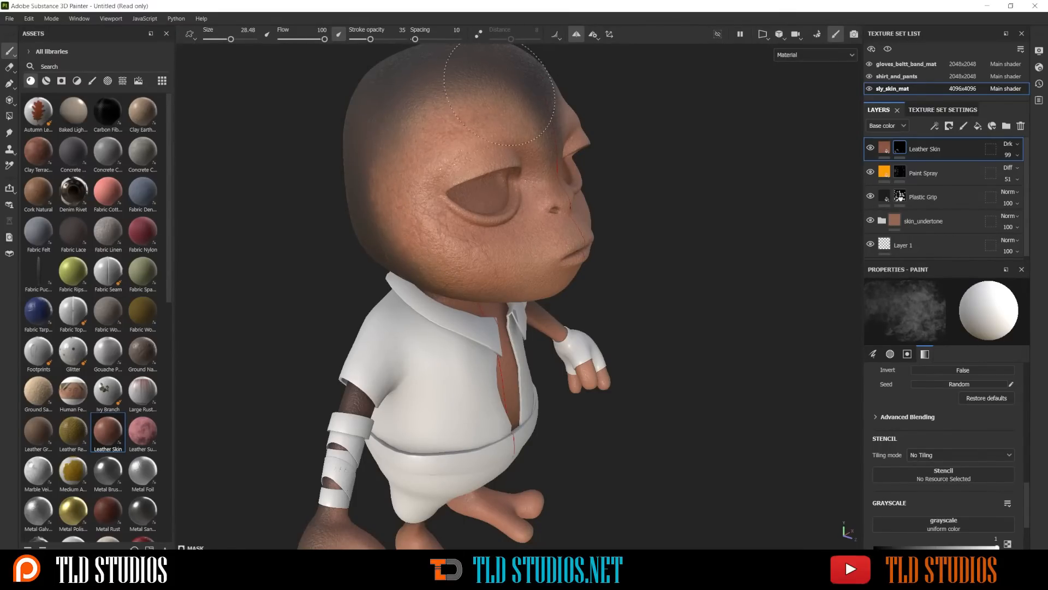
alt+drag(532, 247, 470, 228)
alt+middle_drag(530, 289, 519, 184)
scroll(519, 184, up, 2)
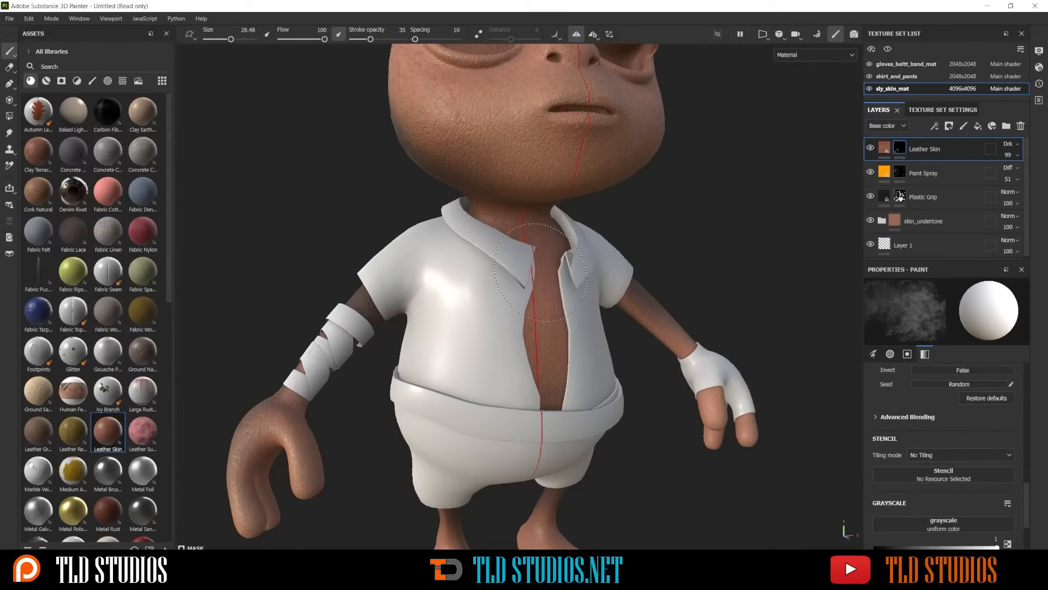
mouse_move(541, 277)
alt+mouse_down()
mouse_move(529, 274)
mouse_move(539, 273)
alt+mouse_up()
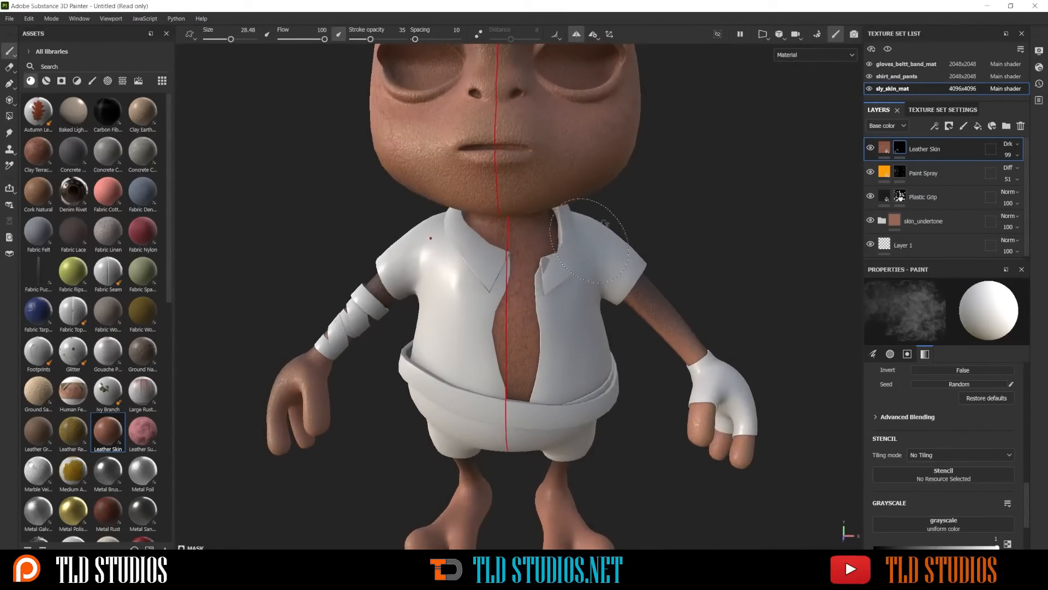
scroll(634, 257, down, 1)
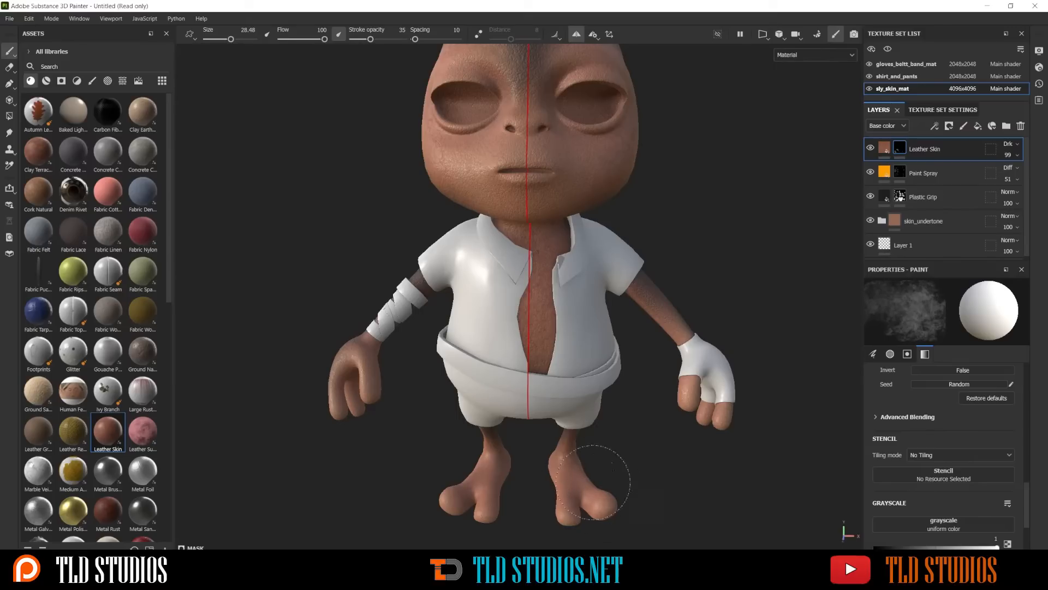
Paint the Leather Skin mask over the feet and lower legs, reducing the brush size to 9.84 for the ankles
alt+middle_drag(593, 482, 599, 231)
alt+drag(599, 231, 573, 240)
alt+right_drag(574, 240, 662, 293)
alt+drag(638, 363, 562, 391)
mouse_move(561, 391)
alt+middle_down()
mouse_move(575, 295)
mouse_move(608, 217)
alt+middle_up()
scroll(571, 244, up, 3)
mouse_move(543, 262)
mouse_down()
mouse_move(549, 219)
mouse_move(584, 232)
mouse_up()
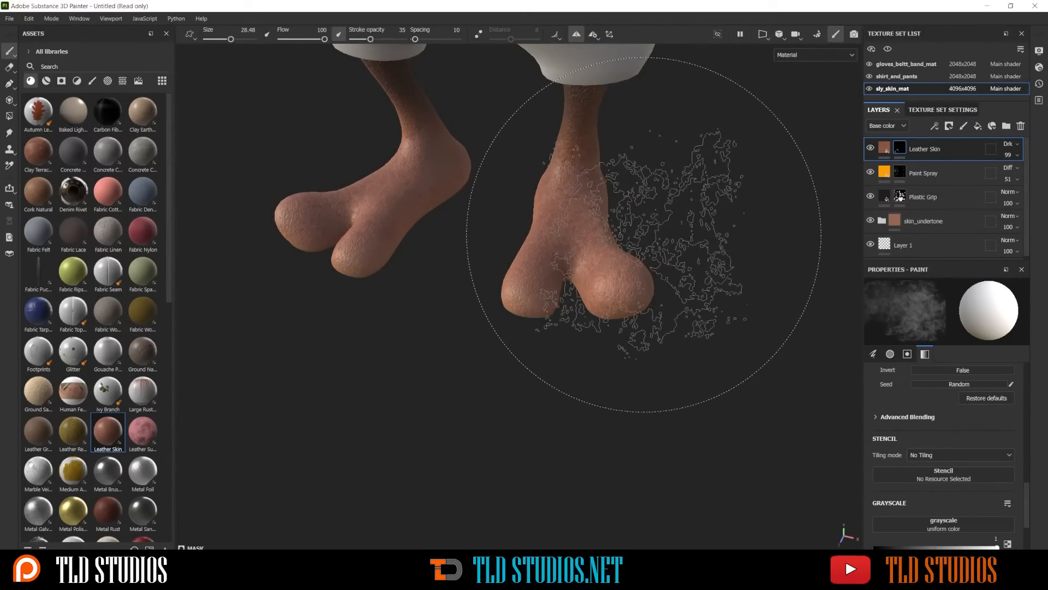
ctrl+right_drag(681, 248, 617, 248)
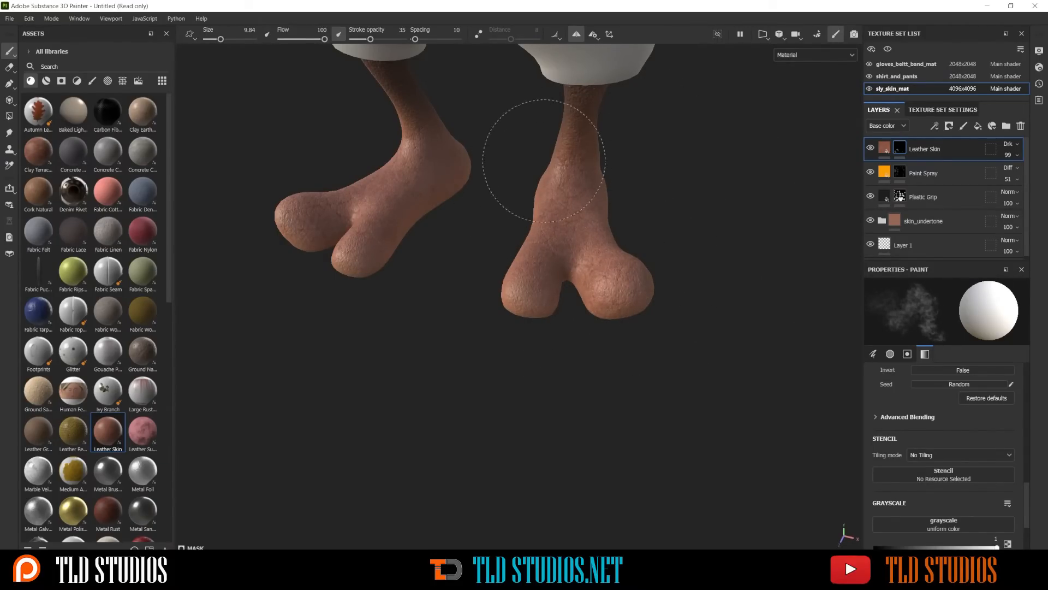
mouse_move(544, 160)
alt+mouse_down()
mouse_move(534, 203)
mouse_move(733, 250)
mouse_move(649, 231)
alt+mouse_up()
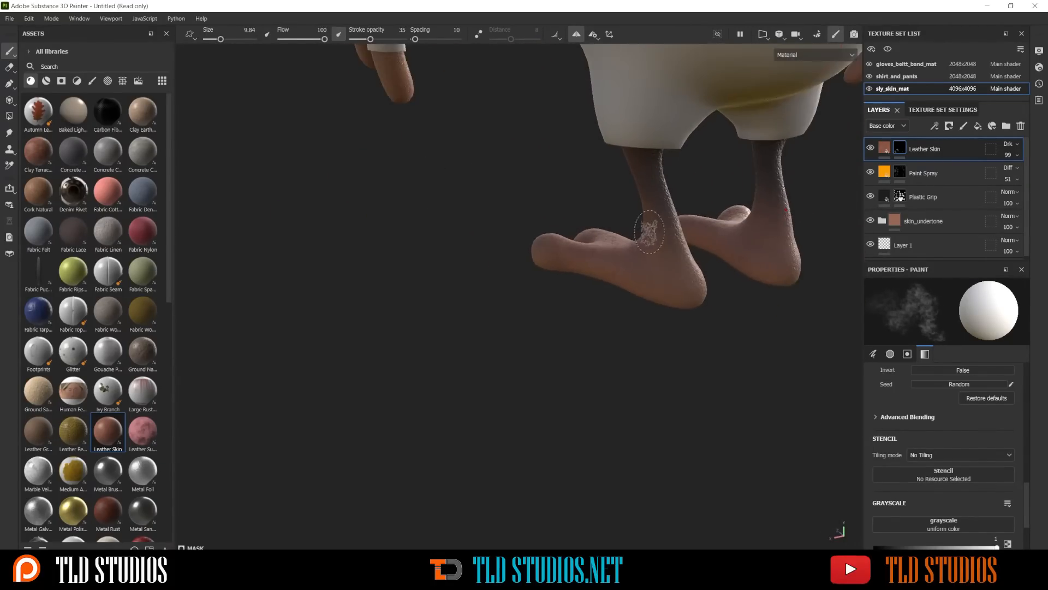
Raise the brush size to 15.51 and touch up the Leather Skin mask on the remaining exposed skin
scroll(646, 193, down, 5)
alt+middle_drag(648, 175, 655, 368)
mouse_move(656, 350)
alt+mouse_down()
mouse_move(843, 248)
mouse_move(872, 244)
alt+mouse_up()
alt+drag(650, 235, 710, 233)
scroll(578, 315, up, 4)
ctrl+right_drag(573, 310, 590, 309)
scroll(558, 255, down, 2)
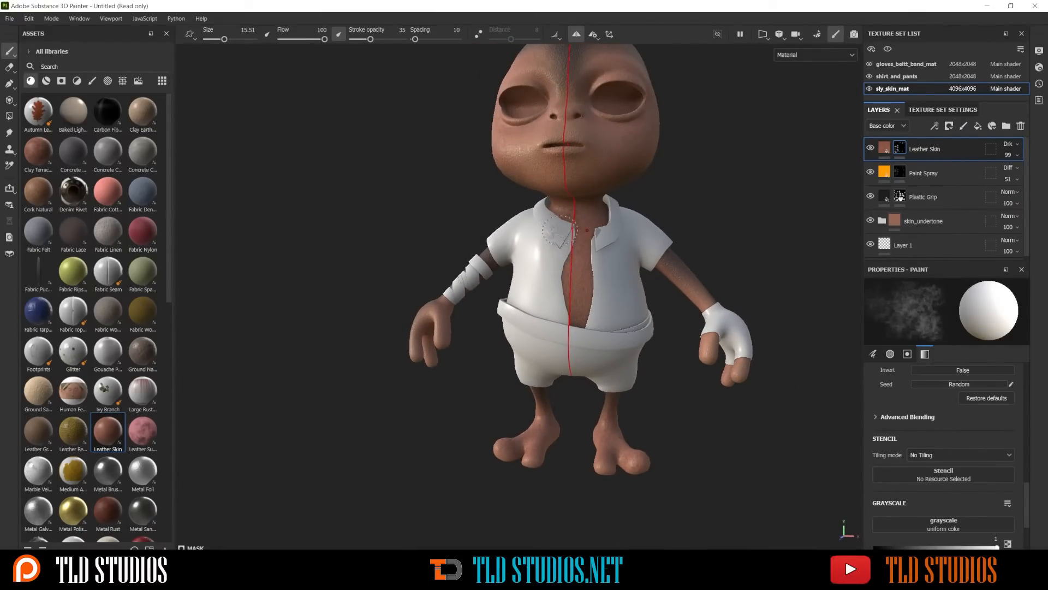
scroll(611, 278, up, 2)
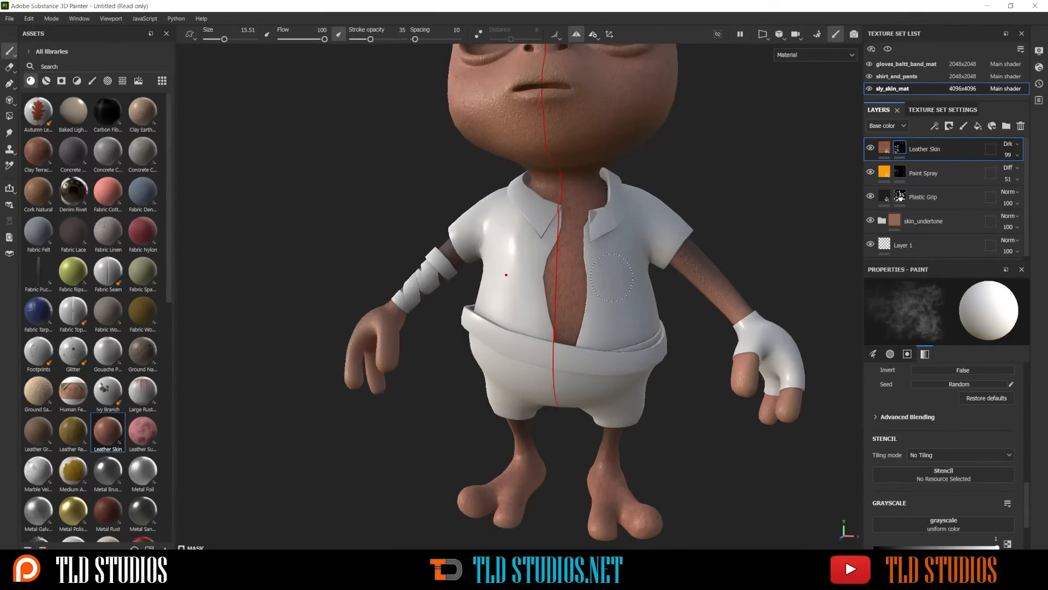
scroll(591, 263, down, 2)
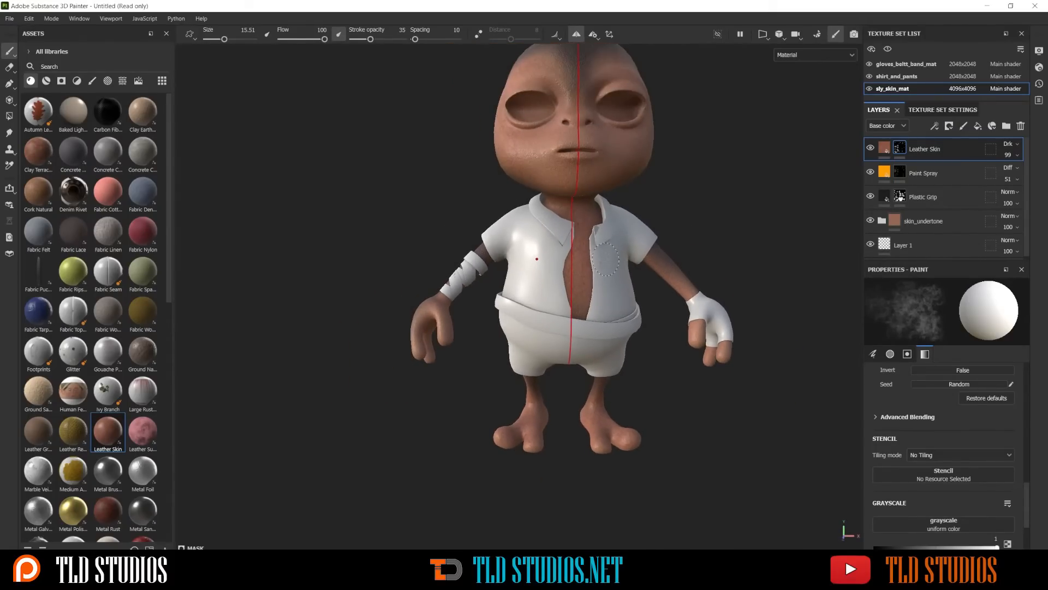
scroll(587, 269, up, 2)
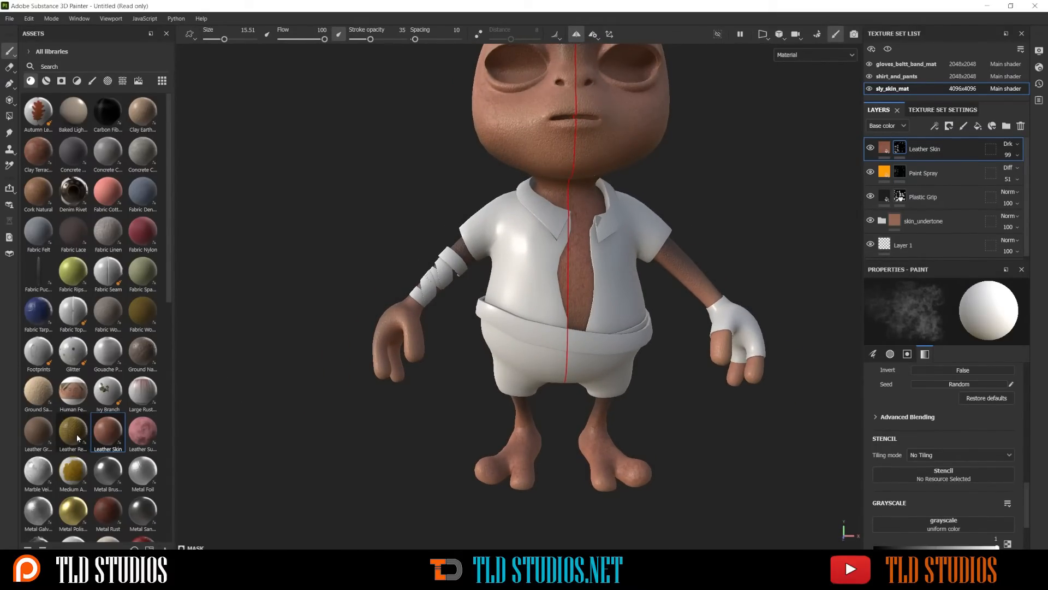
Add the Leather Reptile Skin material as a fill layer above Leather Skin and set its base color blending mode to Disable
mouse_move(77, 437)
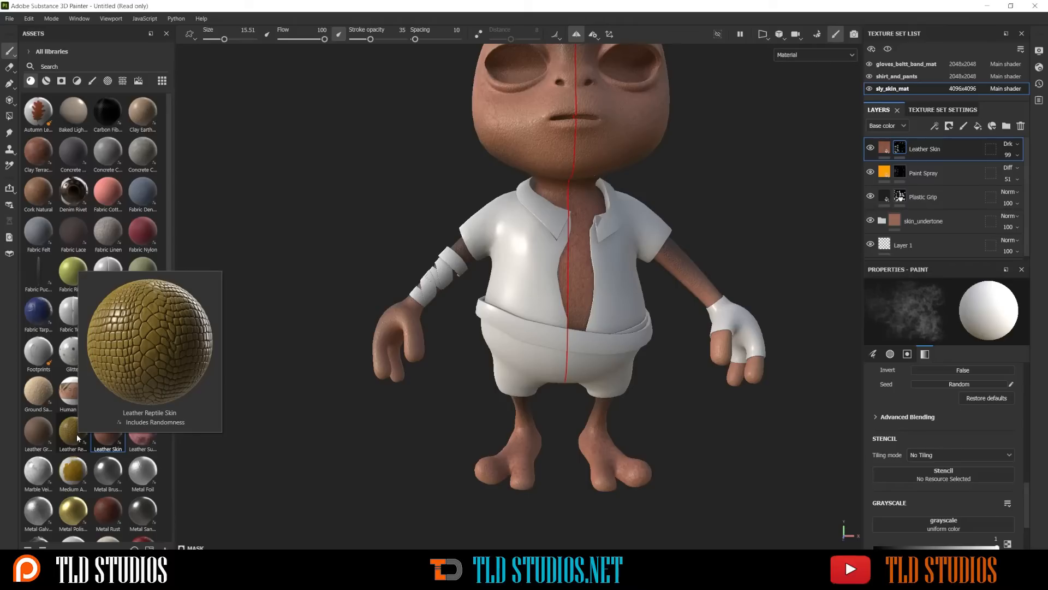
drag(77, 437, 585, 249)
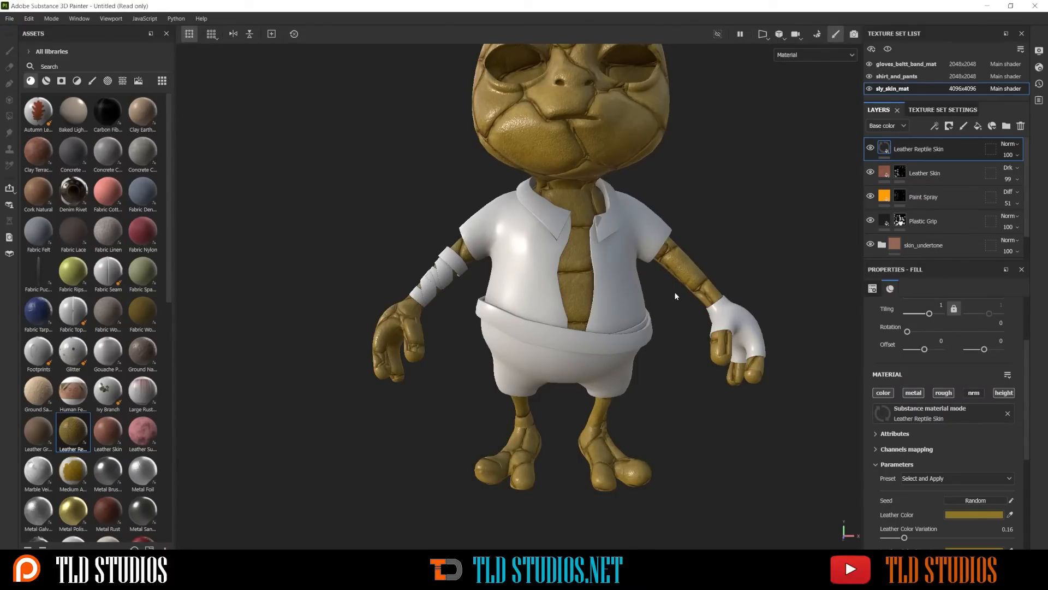
scroll(611, 254, up, 3)
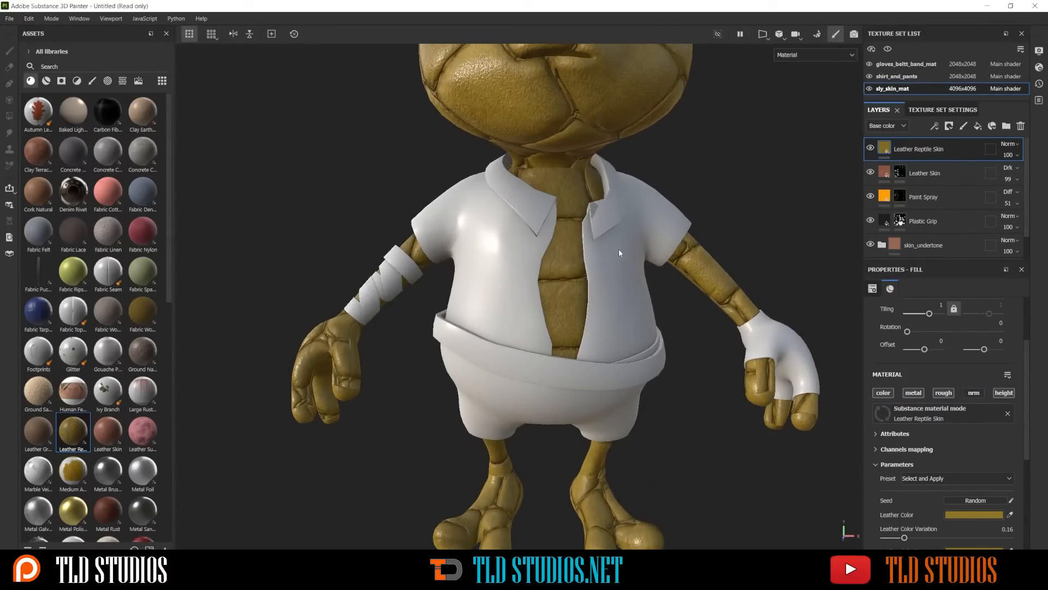
alt+drag(619, 250, 549, 273)
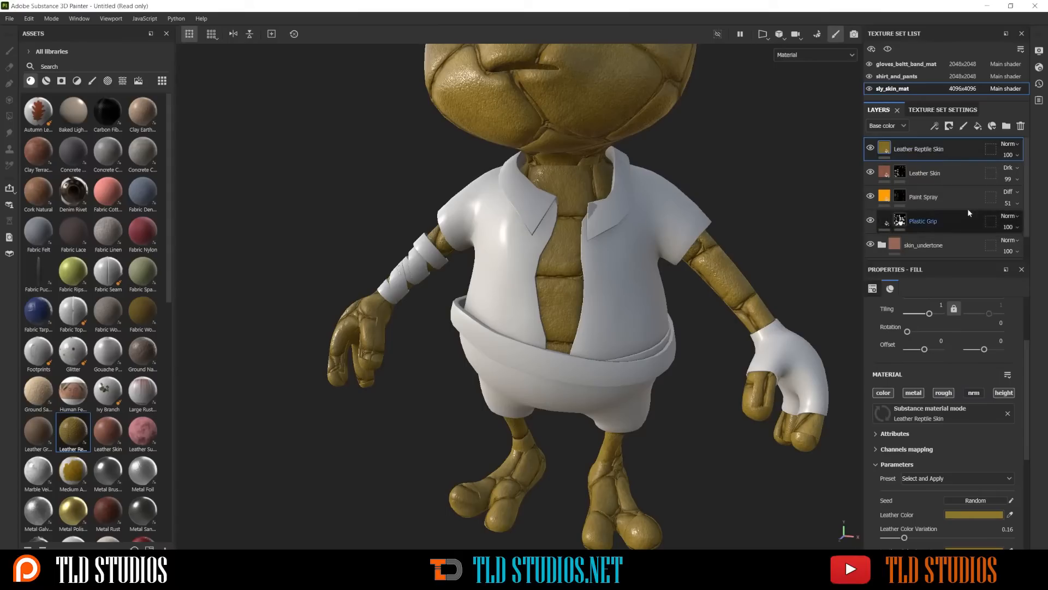
scroll(1009, 147, down, 1)
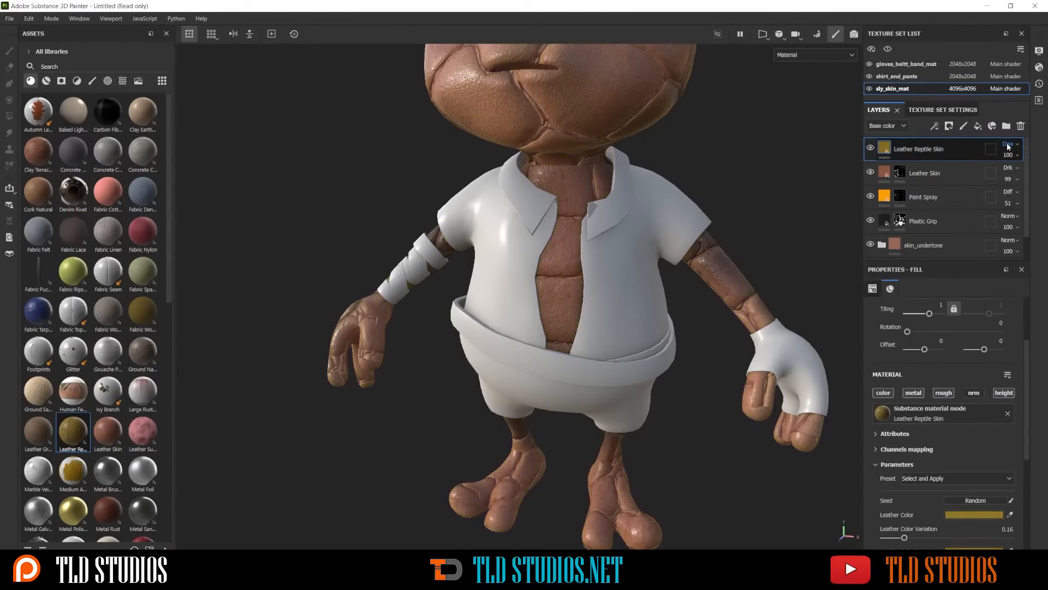
Give the Leather Reptile Skin layer a black mask and paint it over the neck and open-shirt chest at stroke opacity 70
right_click(952, 148)
click(945, 19)
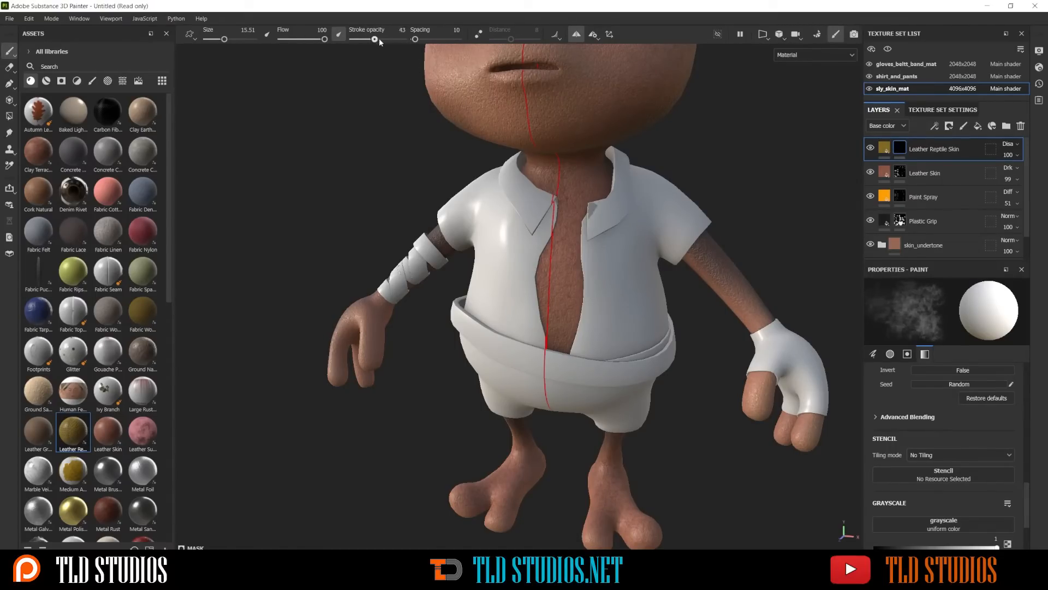
drag(380, 40, 390, 39)
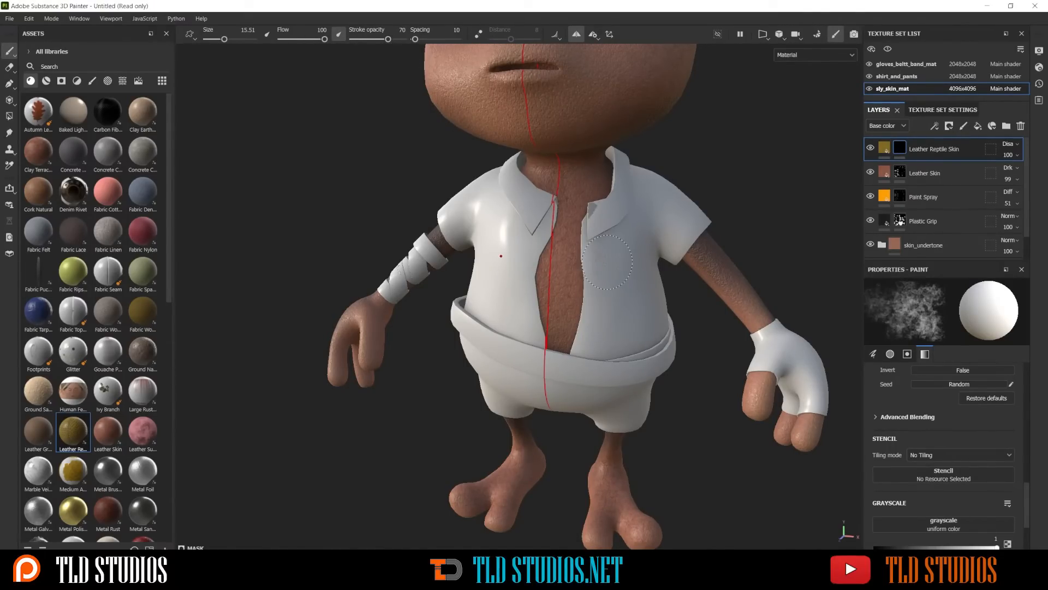
mouse_move(607, 262)
mouse_down()
mouse_move(560, 323)
mouse_move(576, 323)
mouse_move(563, 218)
mouse_move(567, 240)
mouse_up()
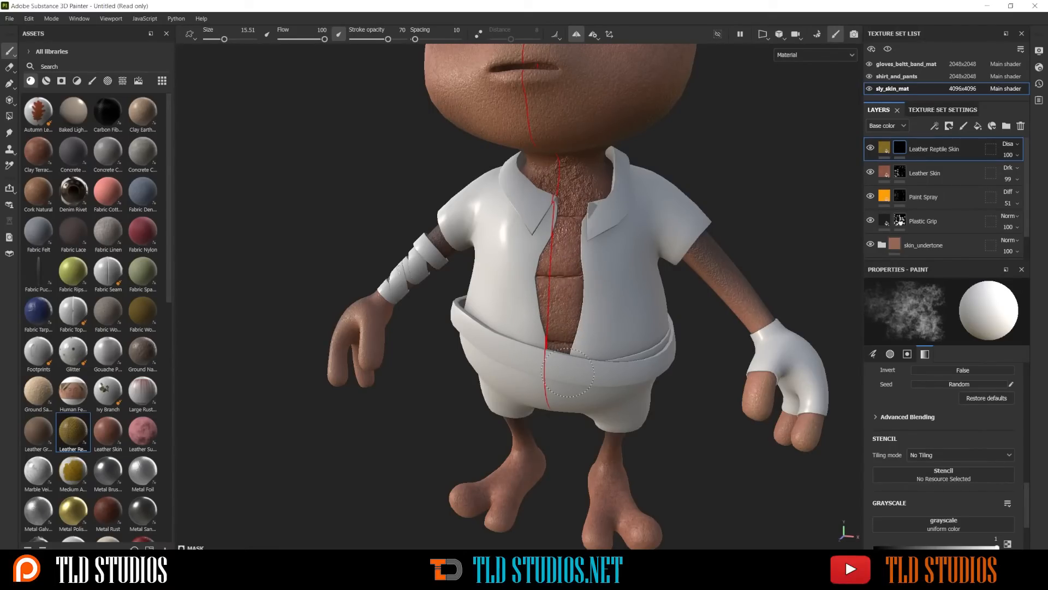
ctrl+right_drag(560, 307, 597, 307)
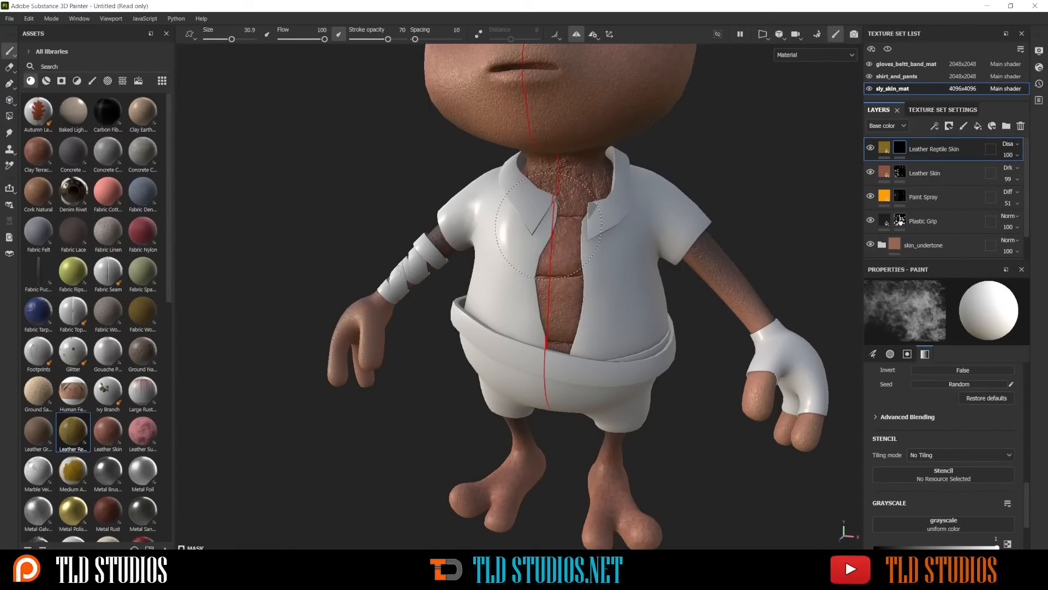
ctrl+right_drag(548, 227, 524, 227)
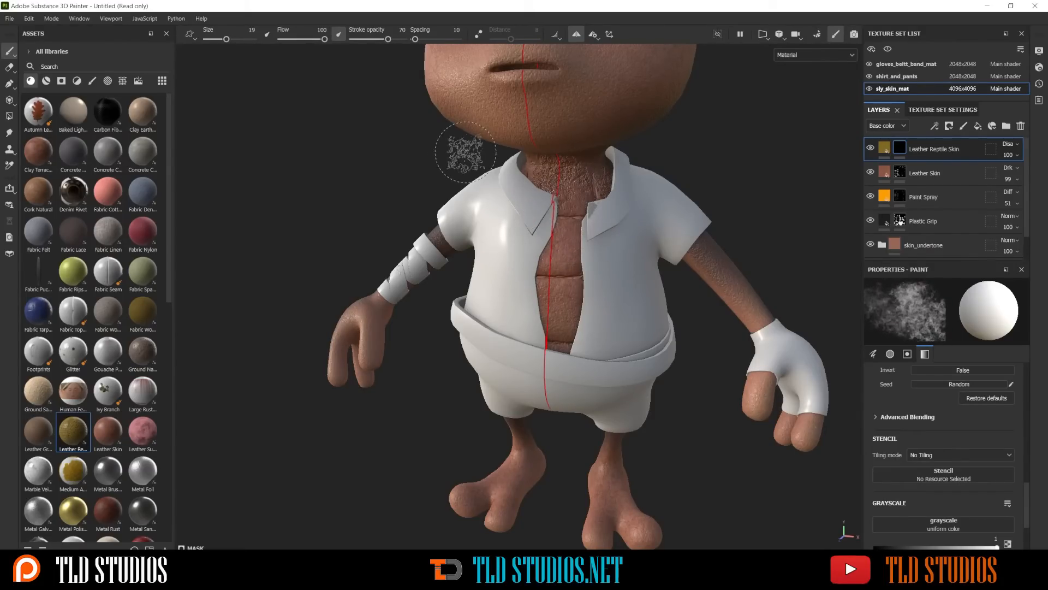
Switch to the Basic Hard brush for painting the Leather Reptile Skin mask
click(92, 81)
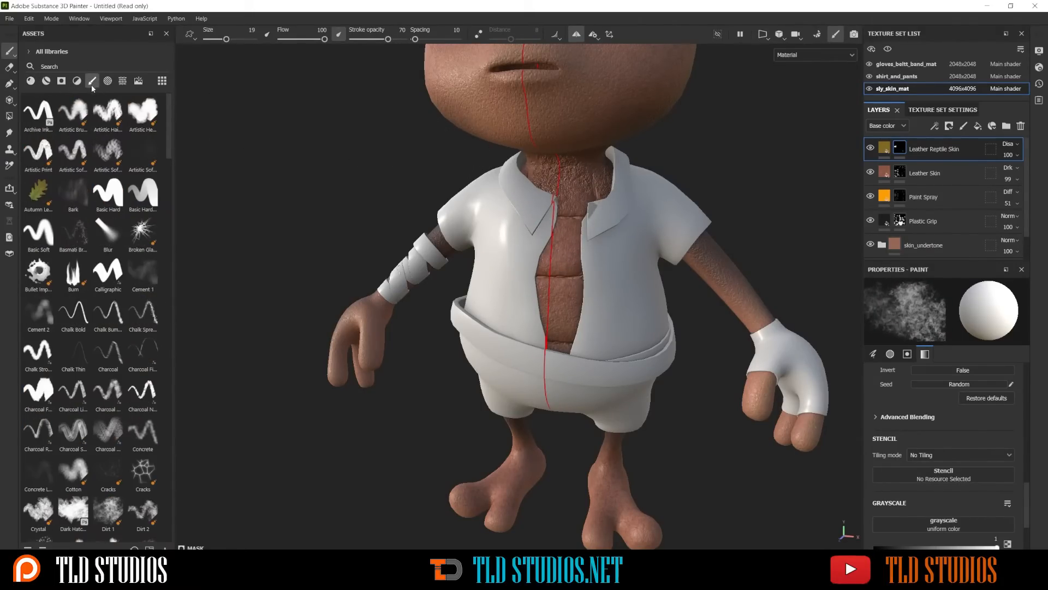
click(109, 192)
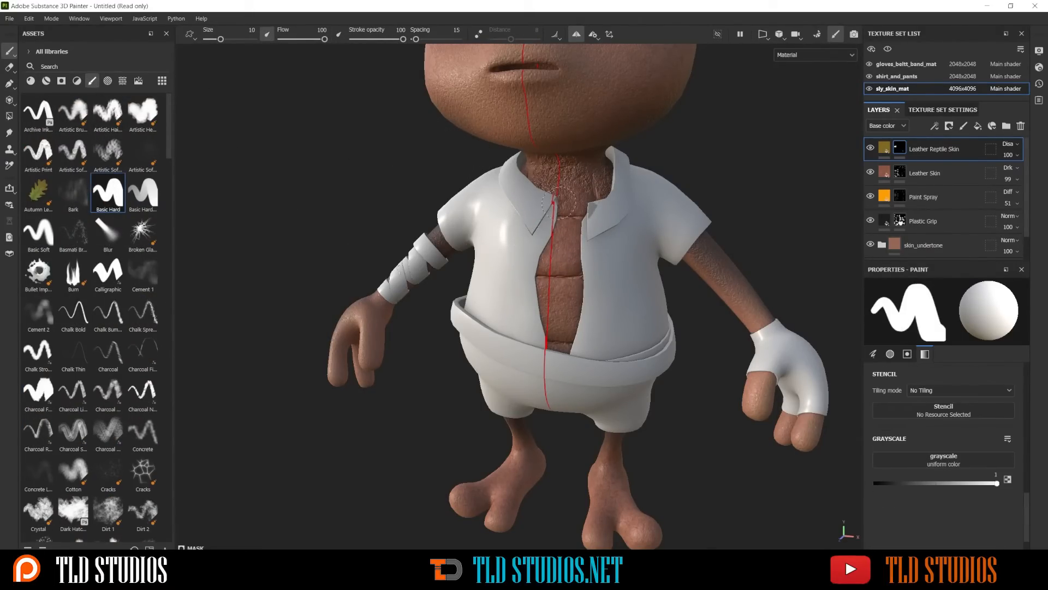
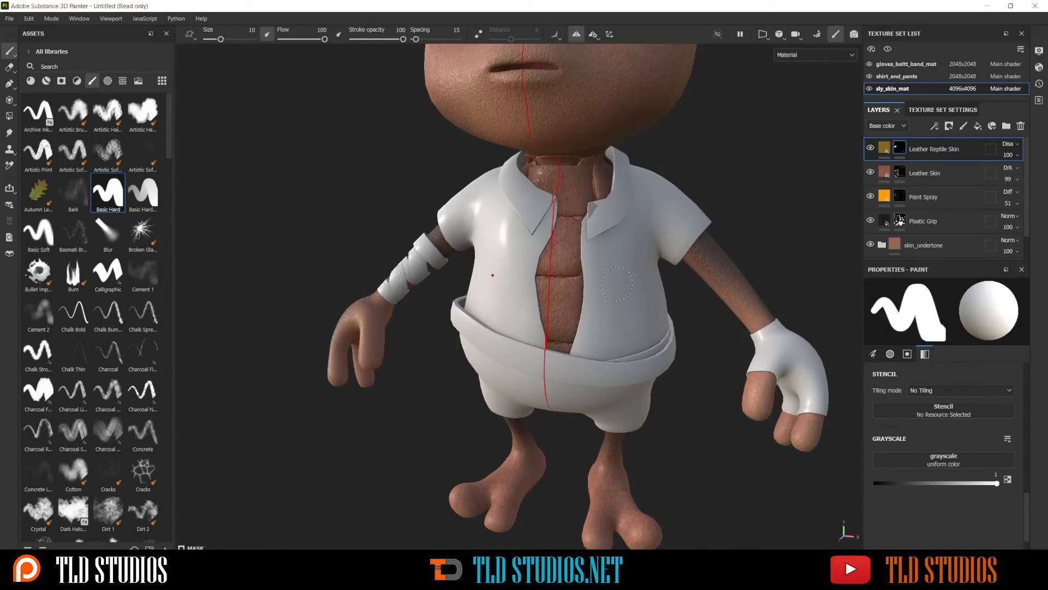
Erase the Leather Reptile Skin mask along the top of the neck, under the chin and beside the collar
scroll(617, 283, down, 8)
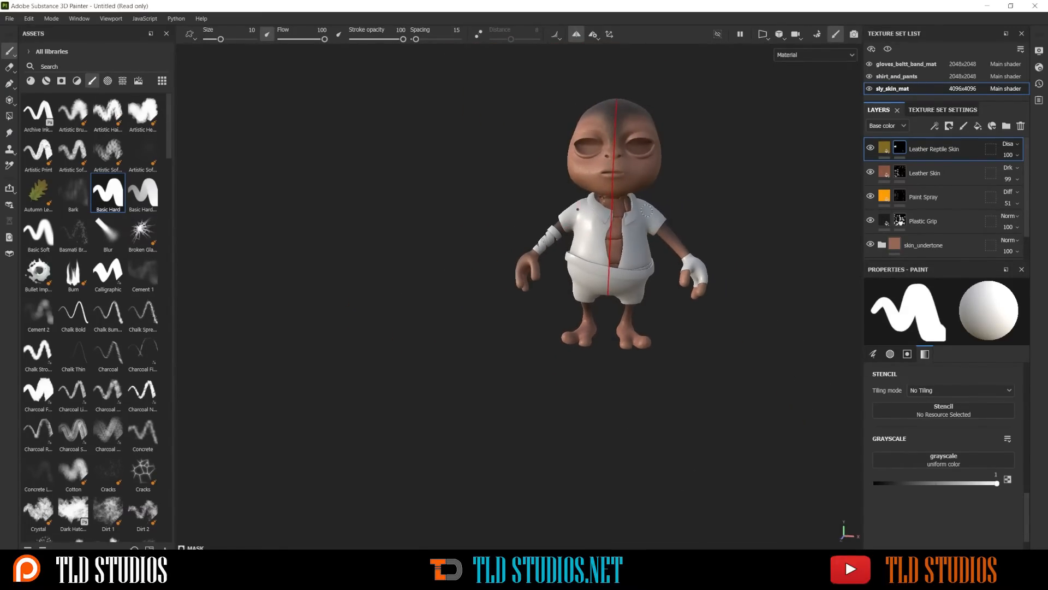
scroll(647, 210, up, 8)
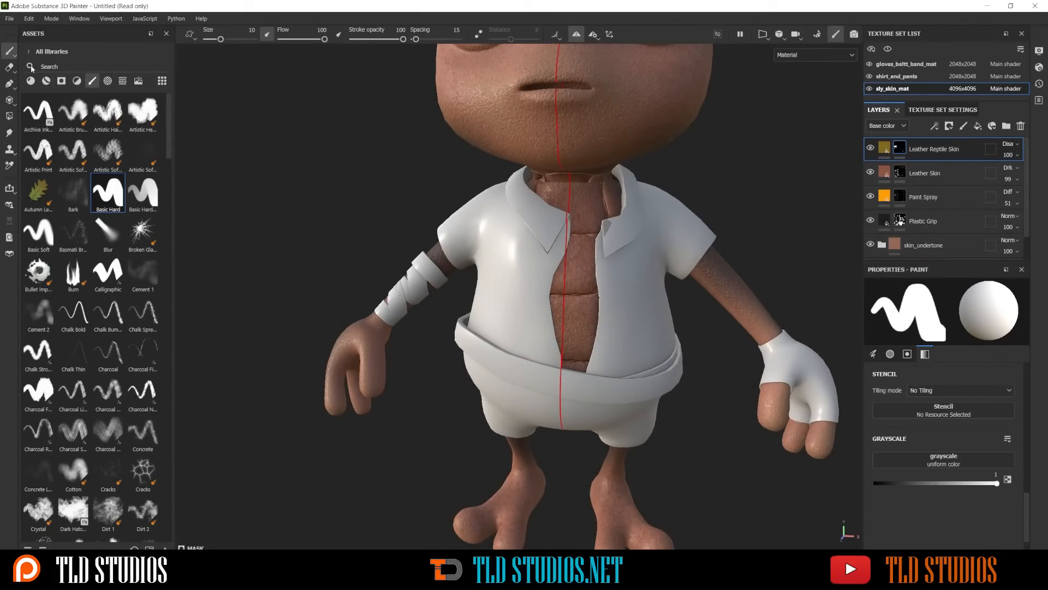
click(8, 67)
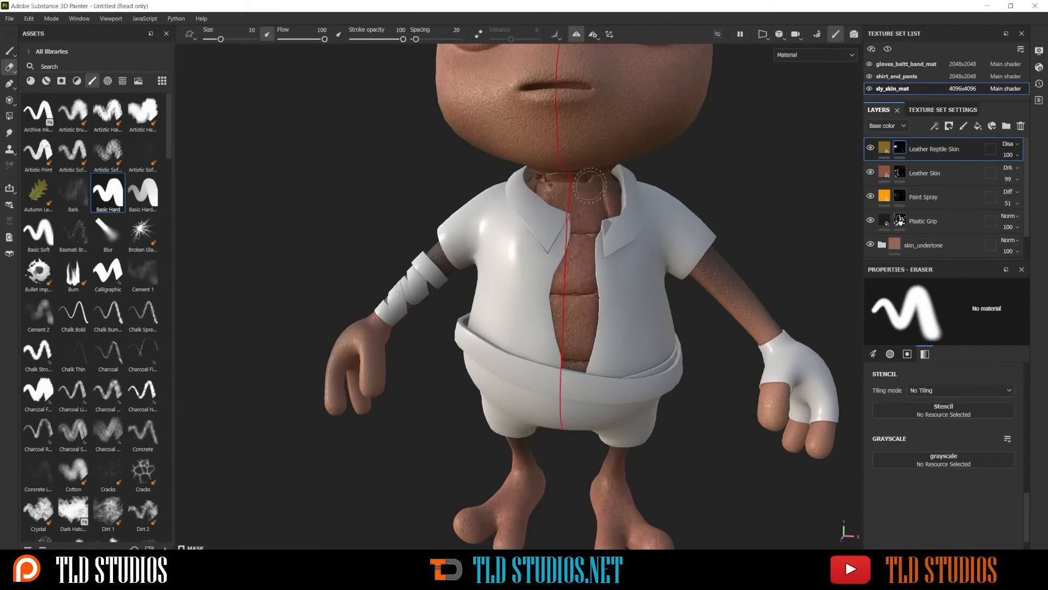
scroll(589, 185, up, 5)
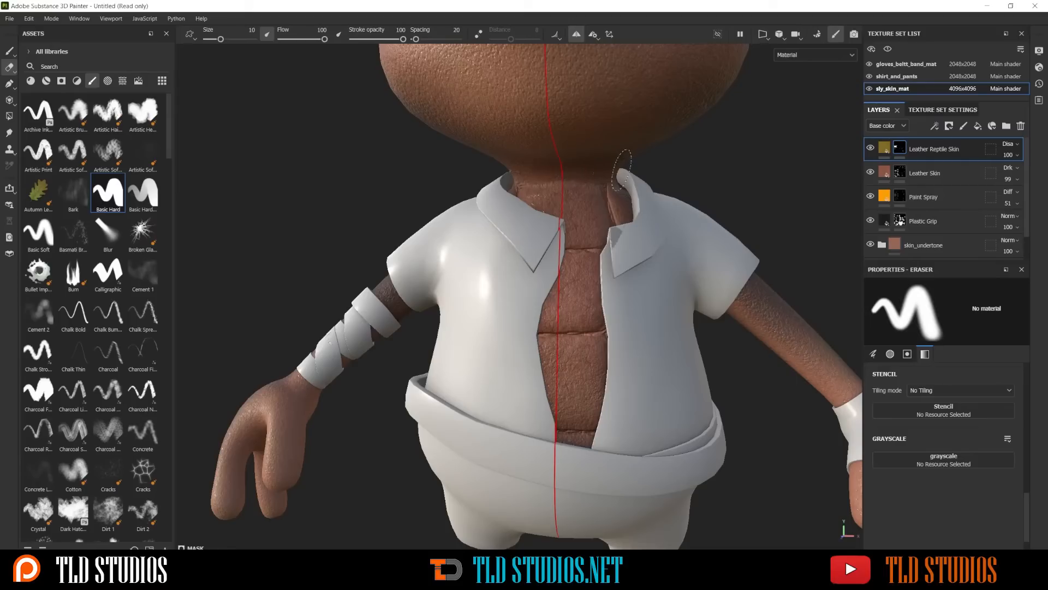
scroll(643, 175, down, 3)
alt+drag(643, 176, 552, 214)
alt+drag(478, 192, 518, 191)
alt+right_drag(518, 191, 437, 87)
alt+middle_drag(636, 240, 589, 291)
alt+right_drag(590, 291, 554, 253)
alt+drag(555, 253, 567, 230)
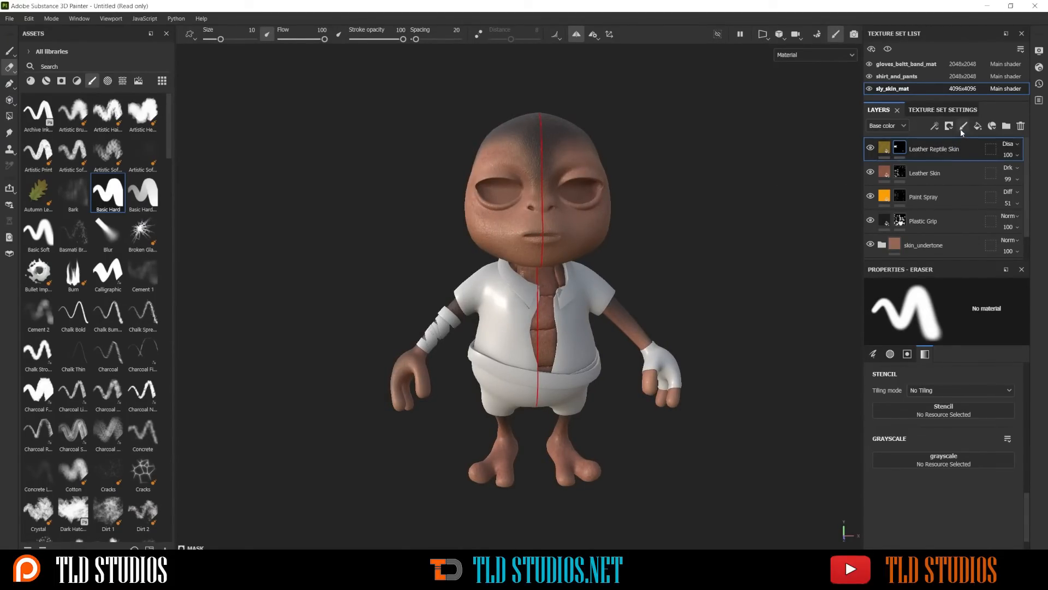
Add the Paint Spray material as a new fill layer above Leather Reptile Skin
click(30, 80)
scroll(95, 205, down, 5)
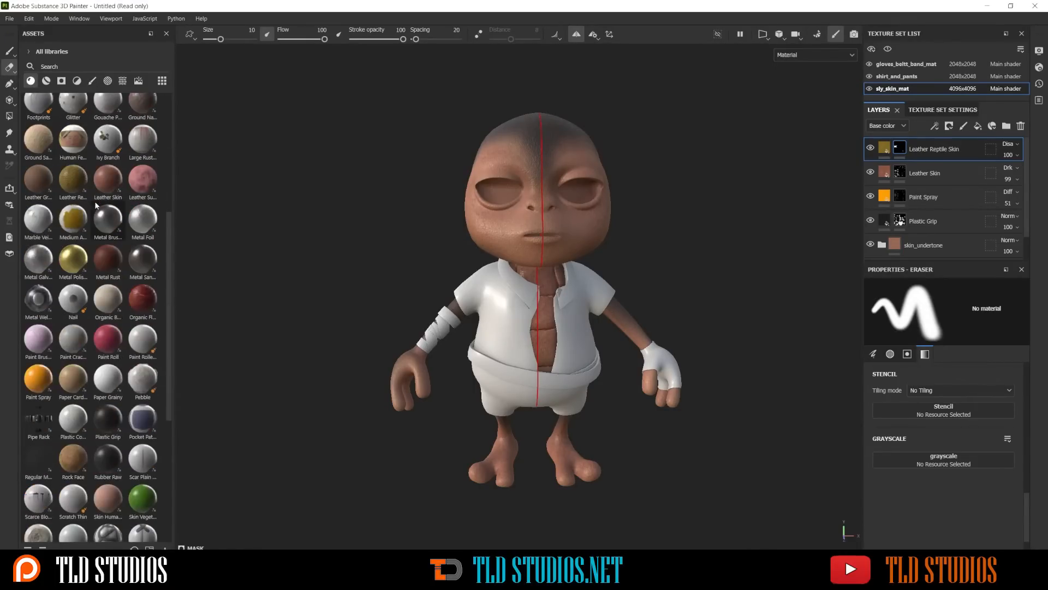
drag(39, 379, 505, 232)
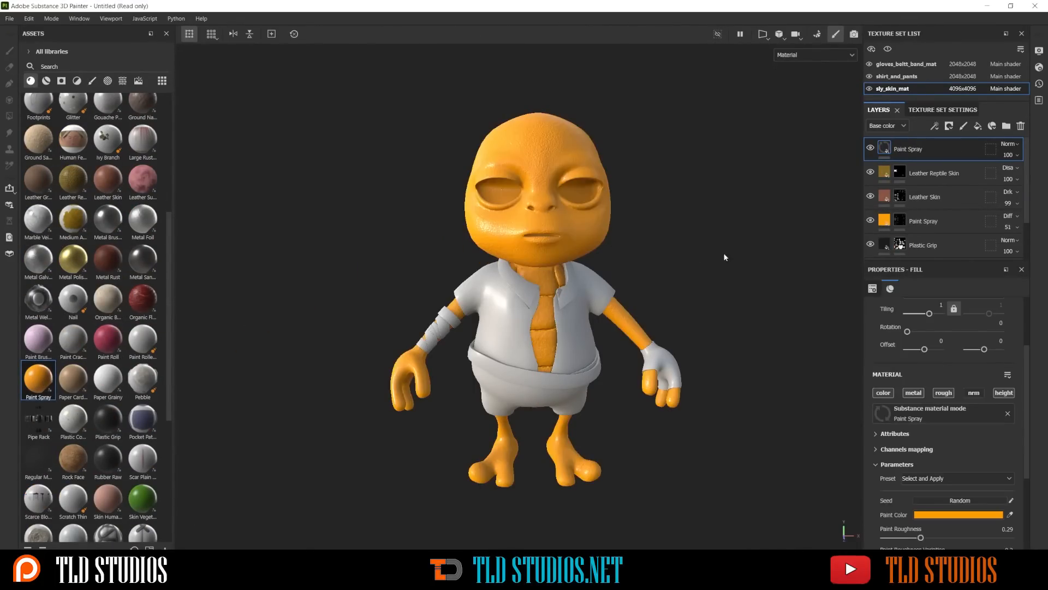
Set the new Paint Spray layer's paint color to a dark red with HSV 0.037, 0.858, 0.553
scroll(919, 408, down, 3)
click(943, 362)
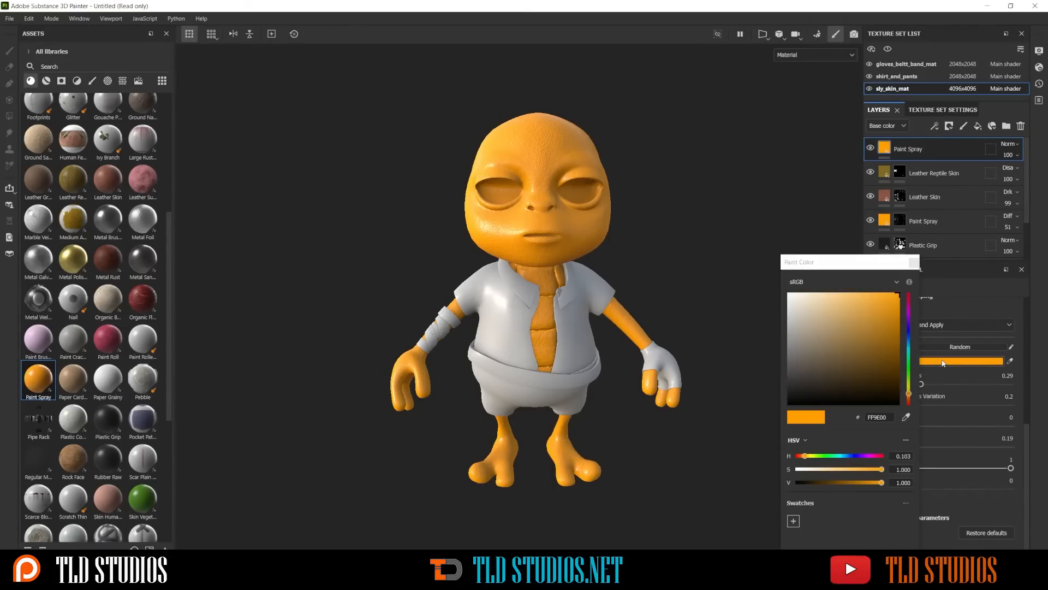
drag(909, 392, 908, 398)
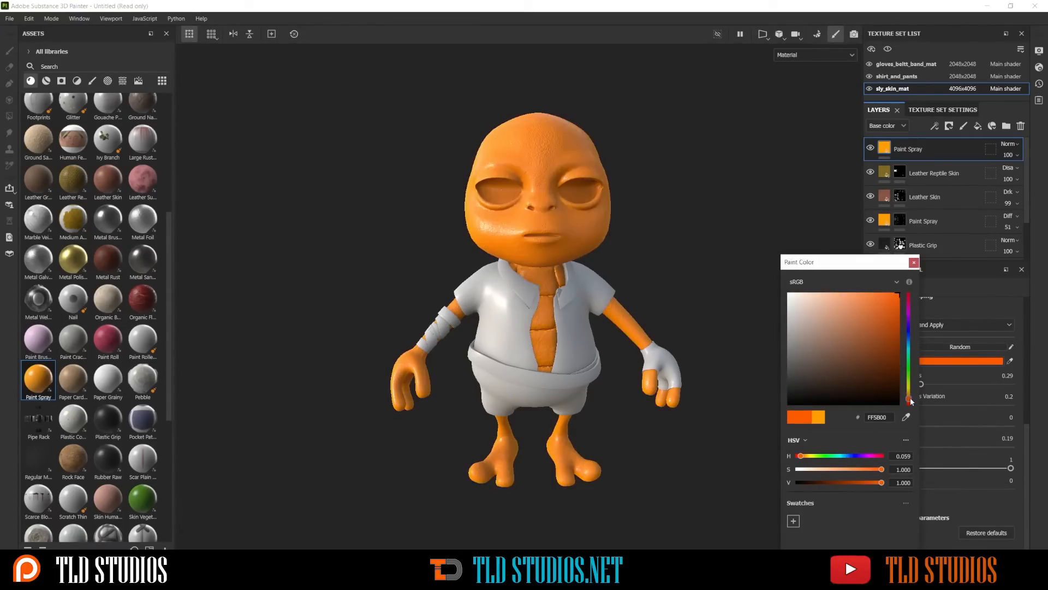
click(870, 363)
click(880, 382)
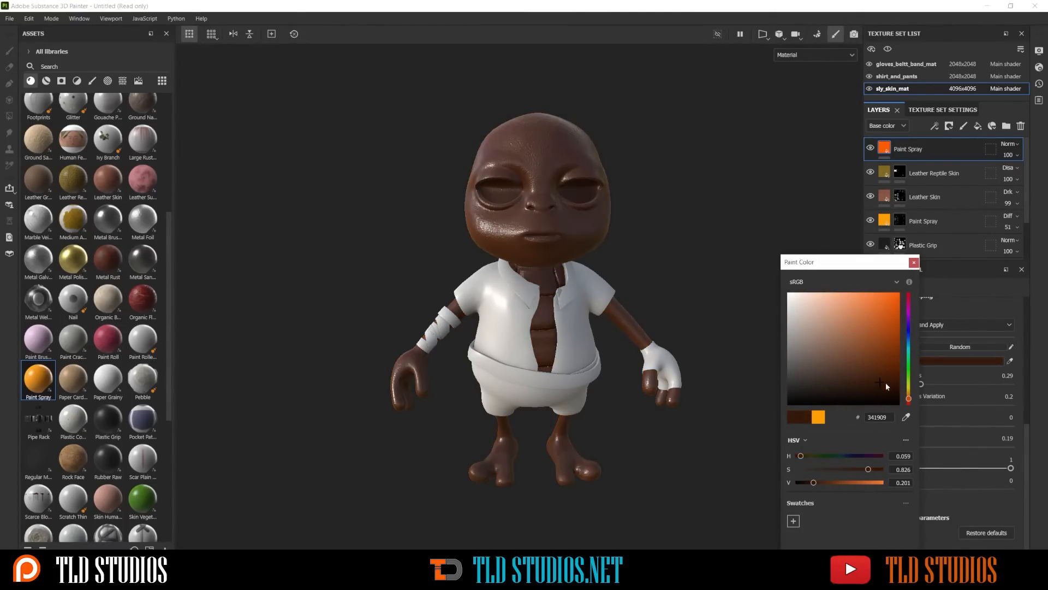
drag(911, 403, 910, 404)
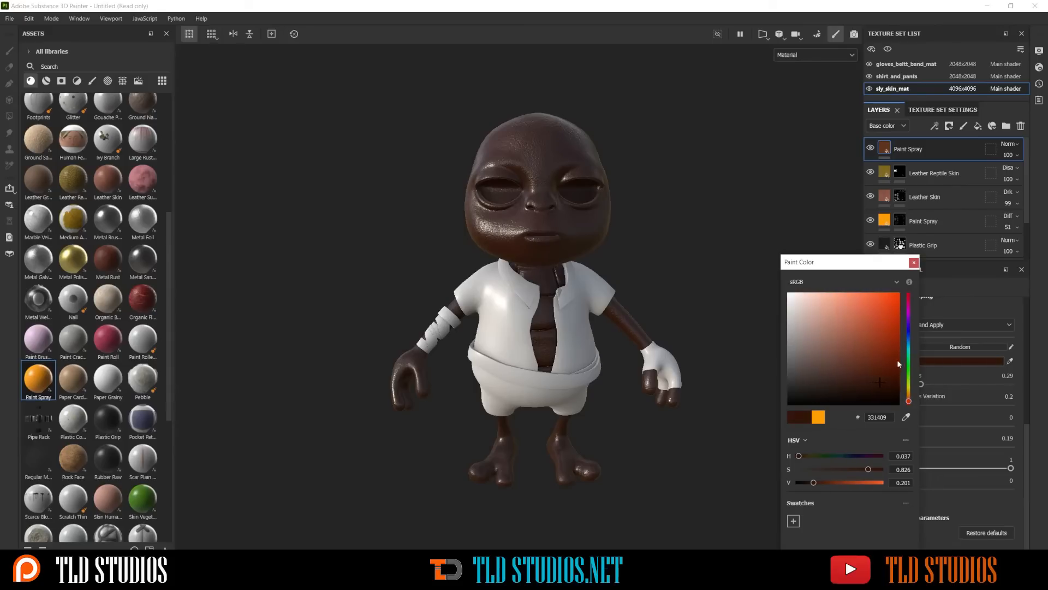
click(884, 344)
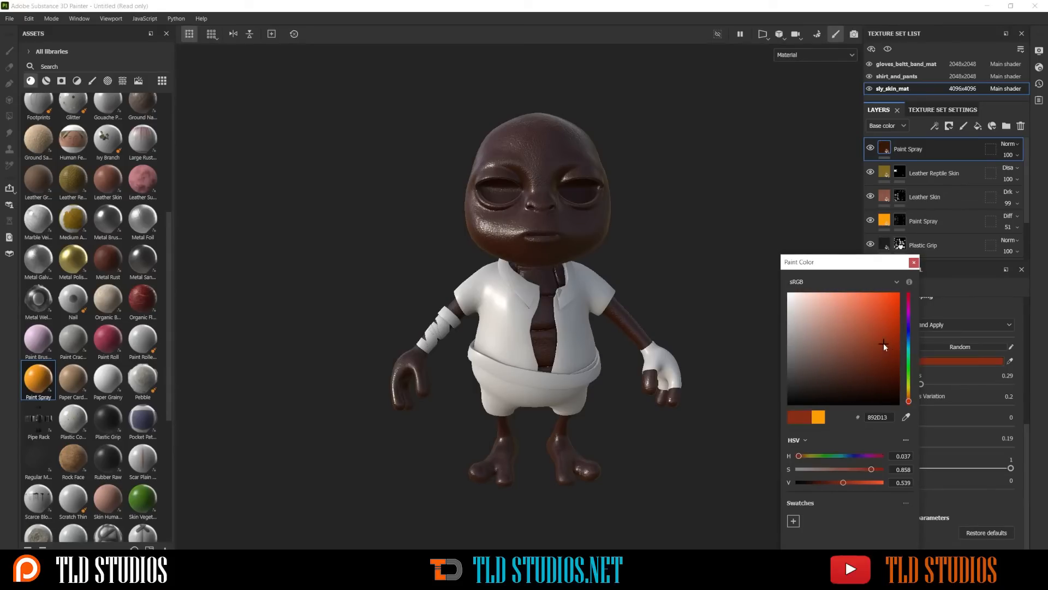
click(914, 262)
Lower the new Paint Spray layer's opacity to 43 and disable its metal, rough and height channels, leaving only color
click(1010, 155)
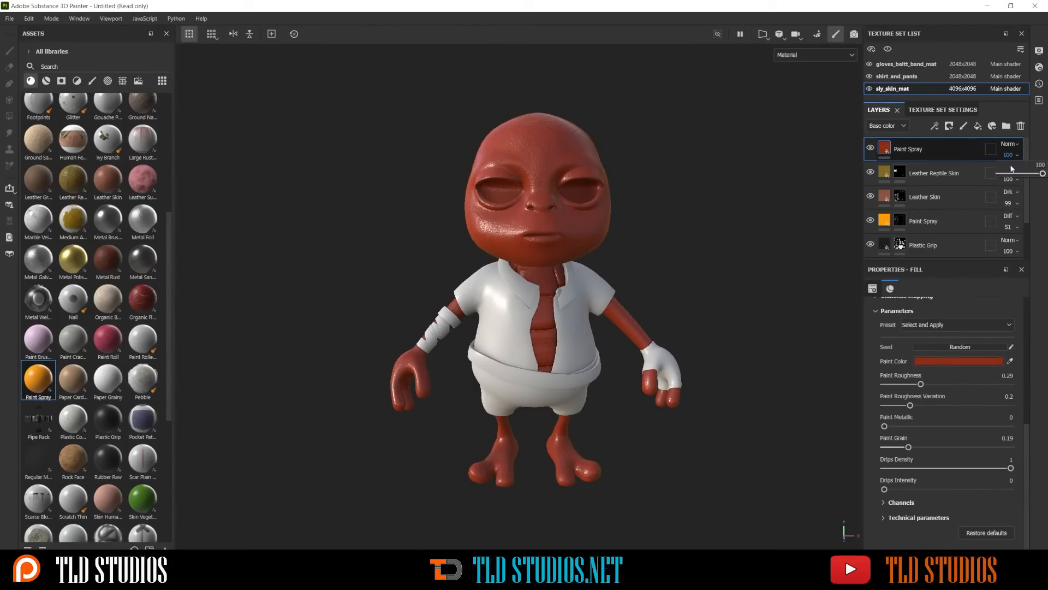
click(1019, 172)
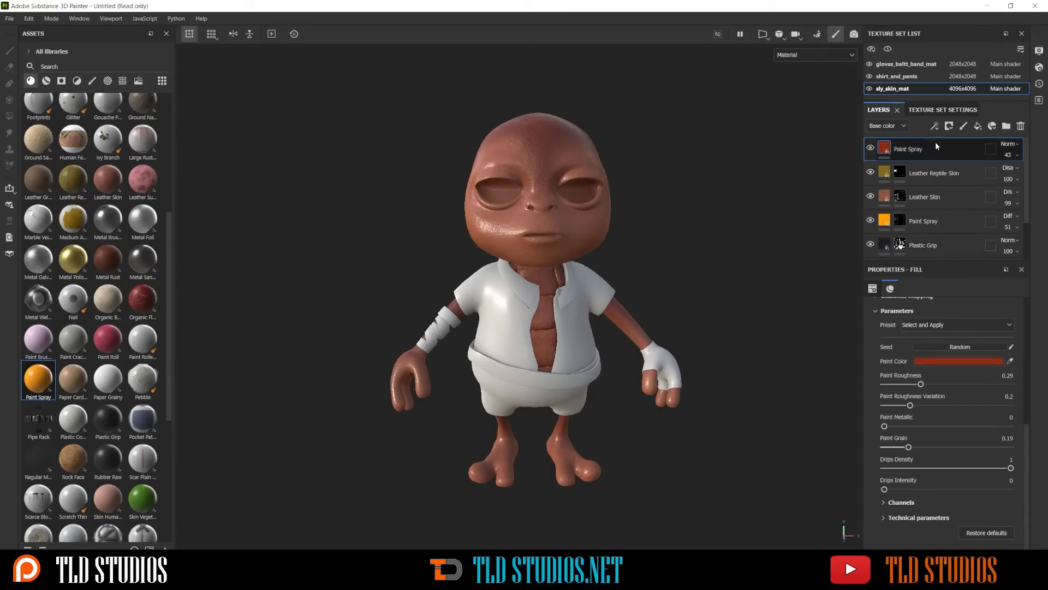
scroll(945, 394, down, 1)
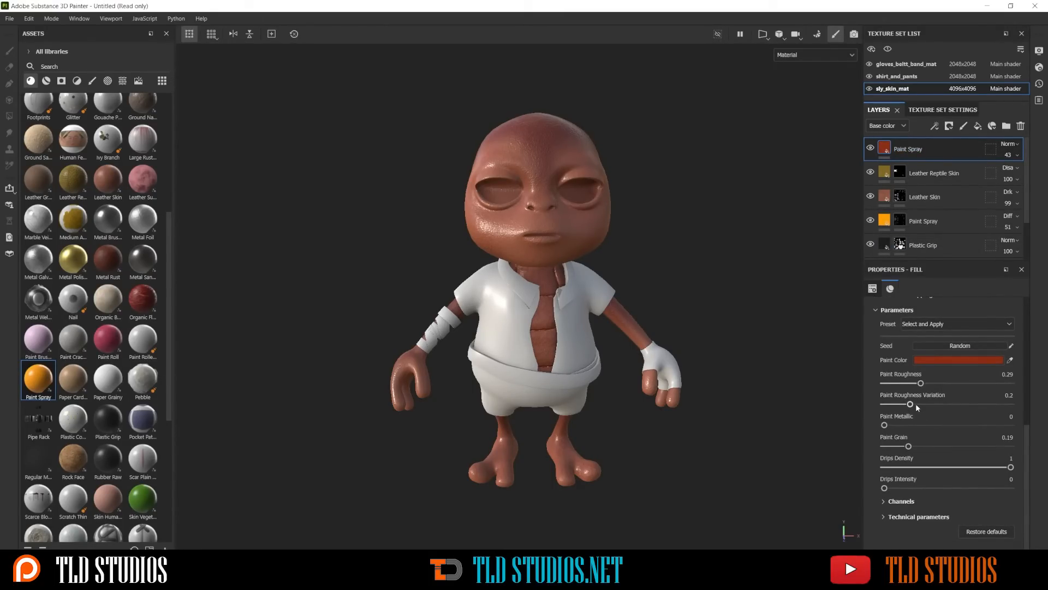
scroll(946, 367, up, 5)
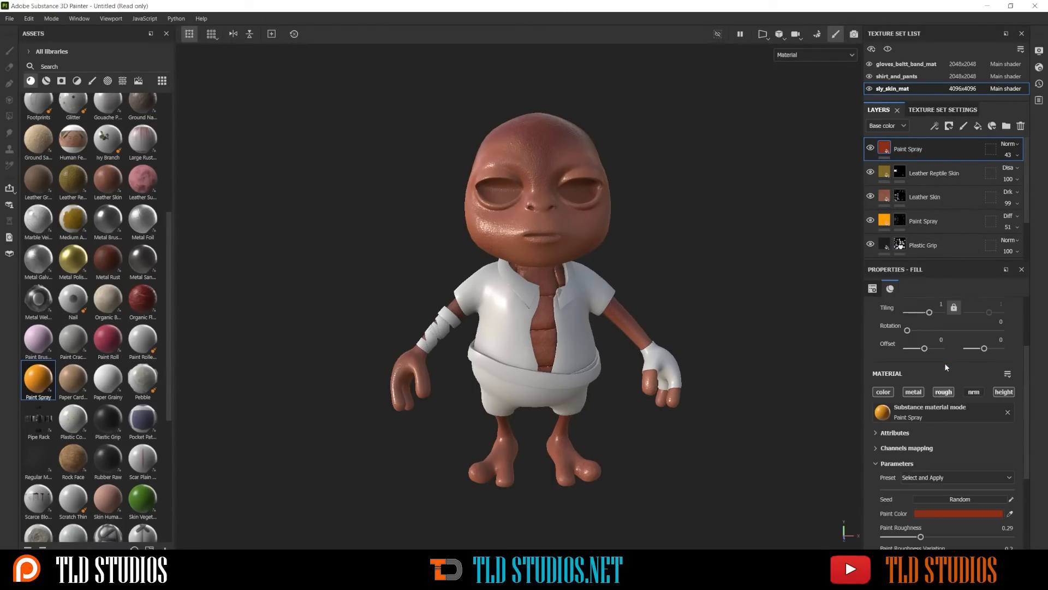
click(943, 392)
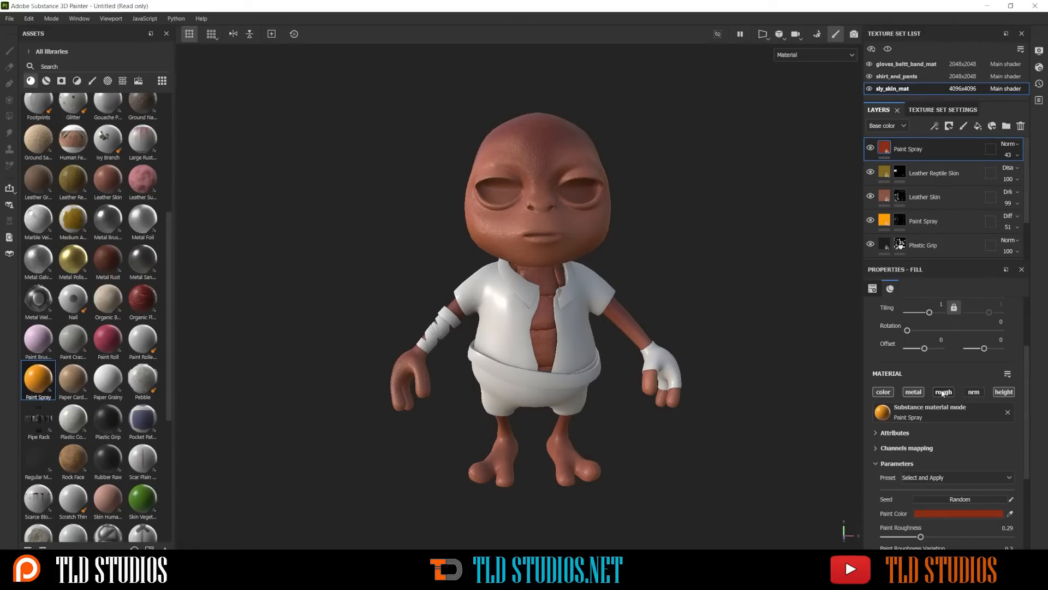
click(1004, 392)
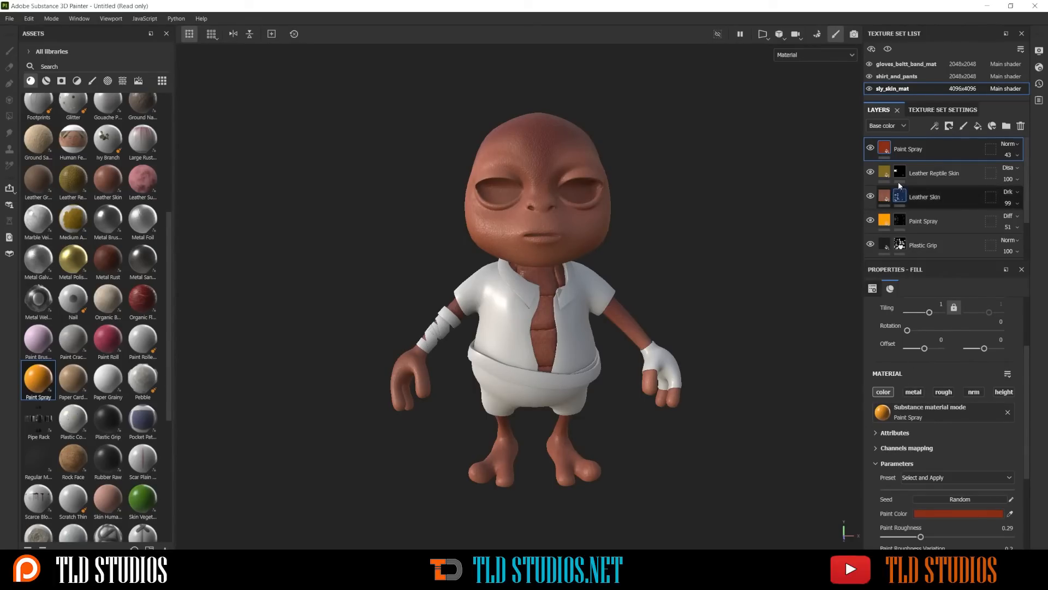
Add a black mask to the red Paint Spray layer
right_click(940, 151)
click(940, 19)
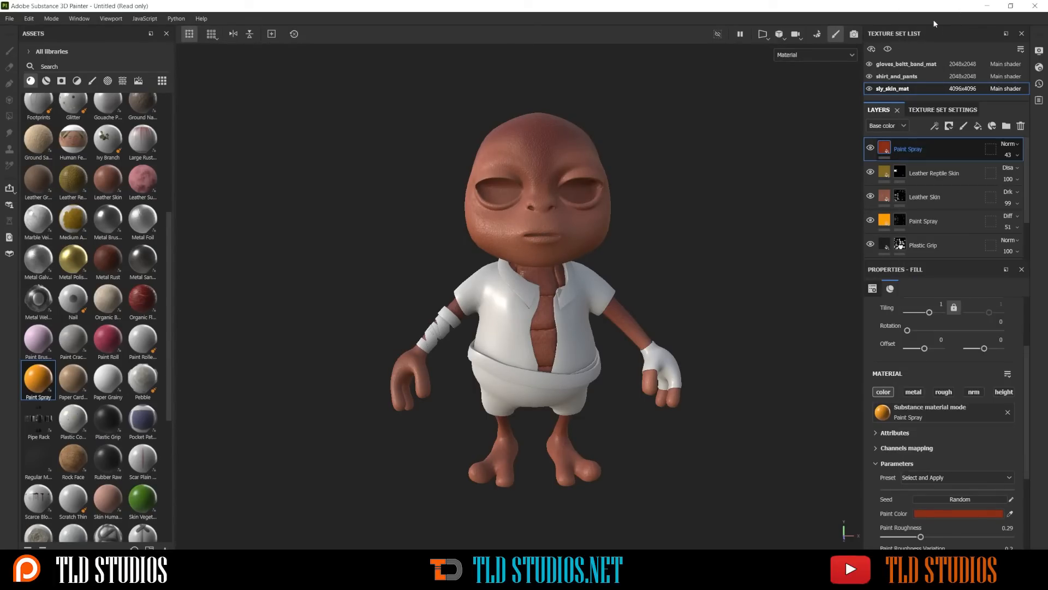
key(e)
scroll(544, 158, up, 3)
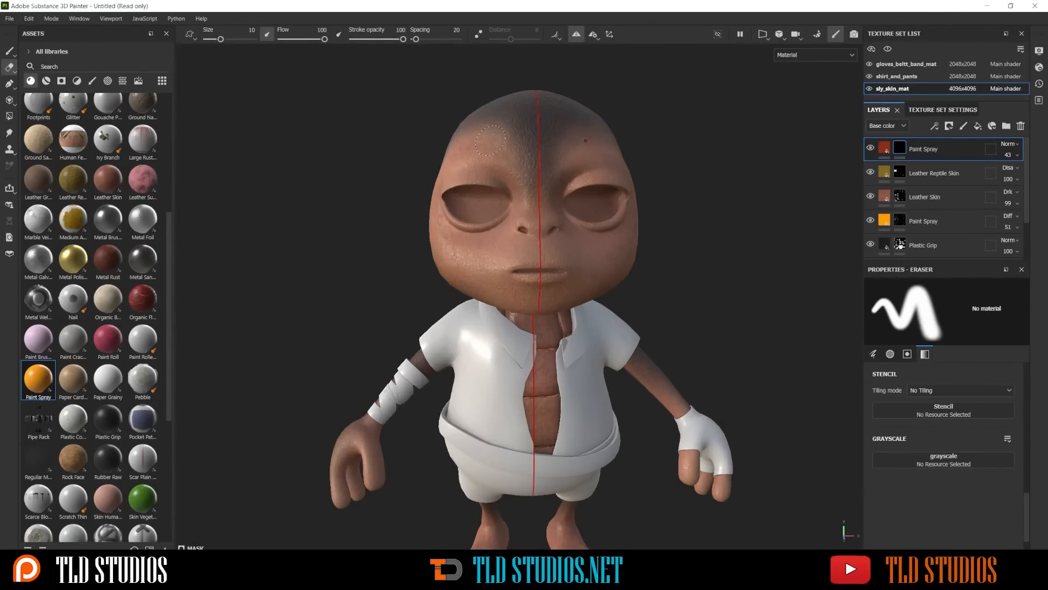
Choose the Fur Soft brush for the Paint tool and paint the red Paint Spray mask over the cheeks
click(92, 81)
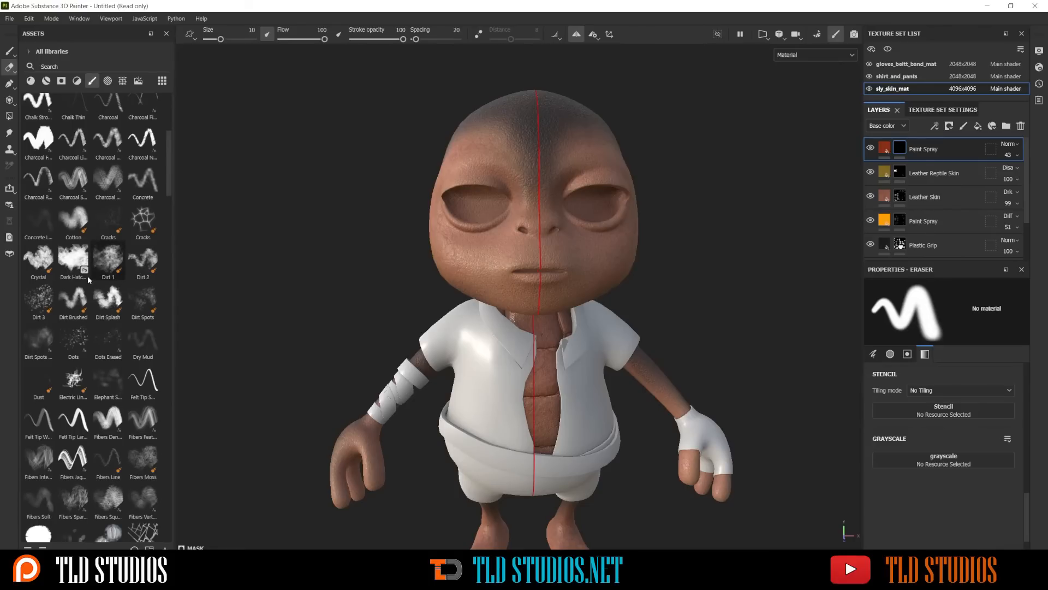
scroll(82, 273, down, 5)
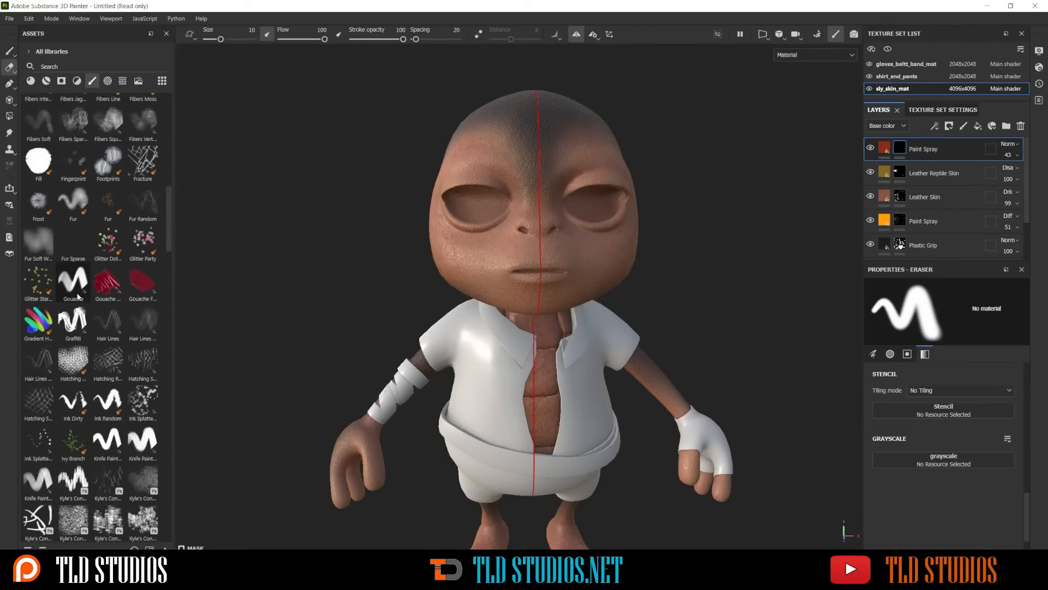
click(37, 234)
mouse_move(358, 227)
alt+mouse_down()
mouse_move(384, 229)
mouse_move(432, 262)
alt+mouse_up()
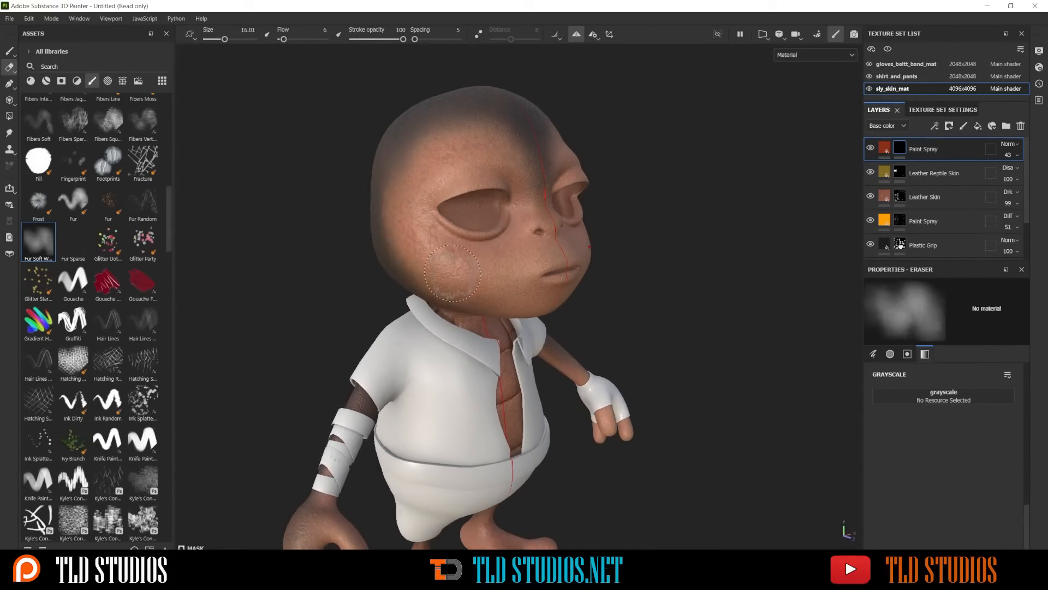
ctrl+right_drag(453, 273, 463, 273)
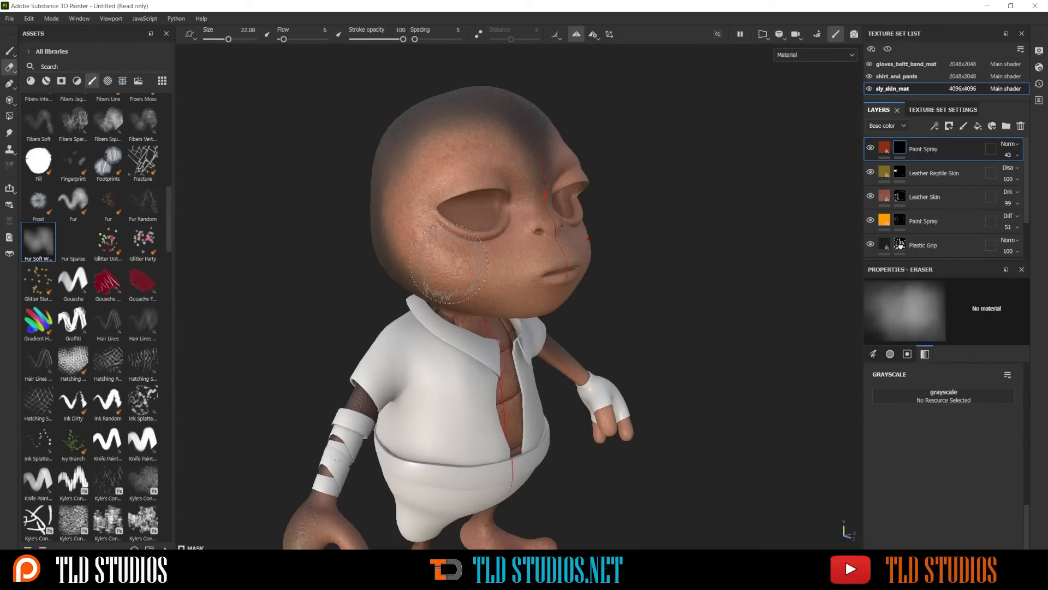
click(10, 53)
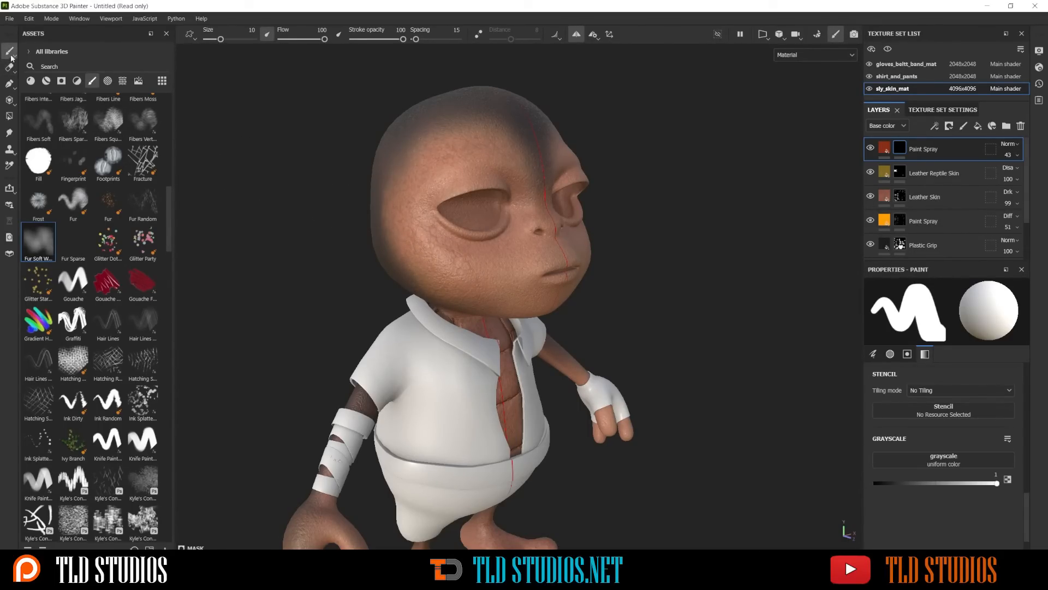
mouse_move(11, 52)
click(44, 242)
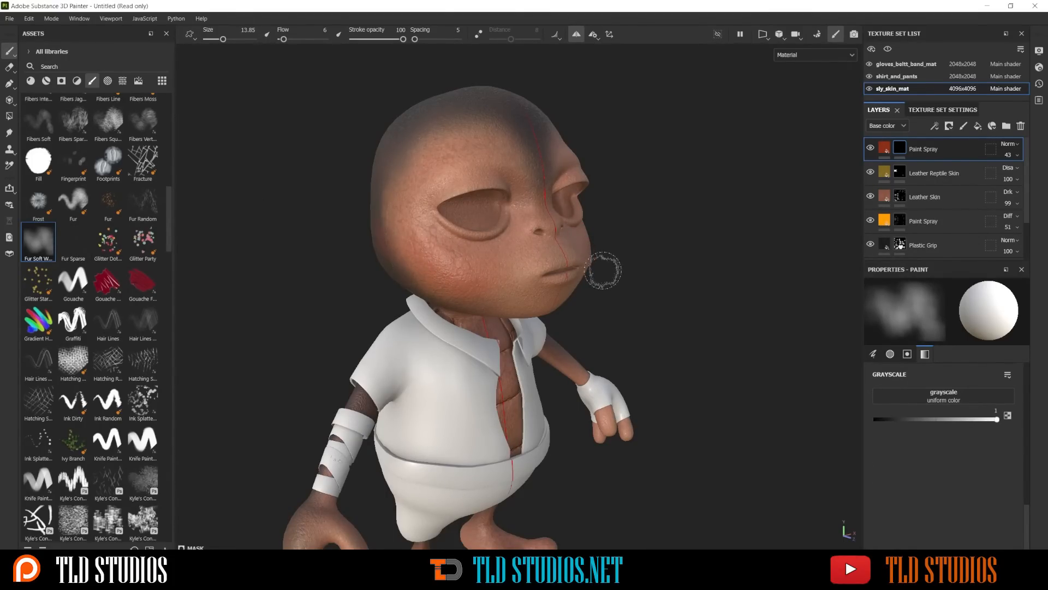
alt+drag(604, 269, 537, 295)
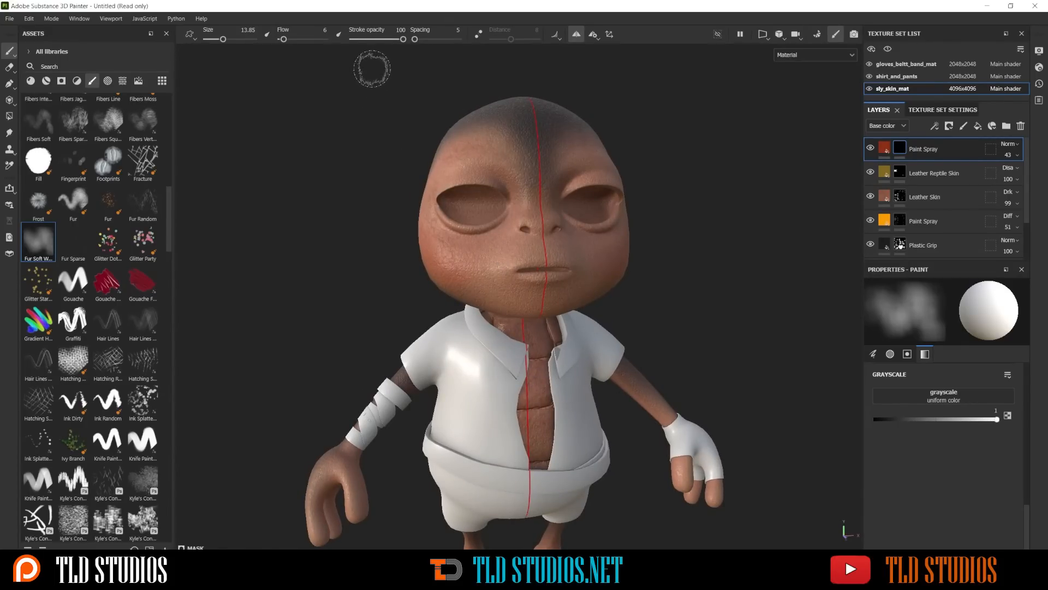
Lower the stroke opacity to 42 and the brush size to 8.18, and paint the red Paint Spray mask over the nose
drag(403, 39, 374, 39)
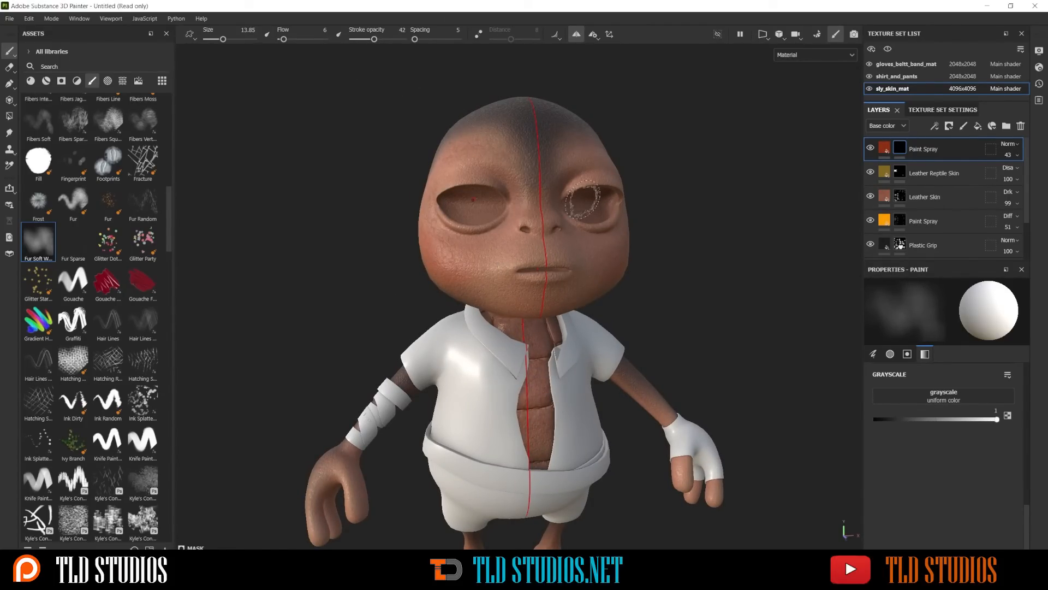
alt+drag(582, 201, 568, 234)
scroll(535, 231, up, 6)
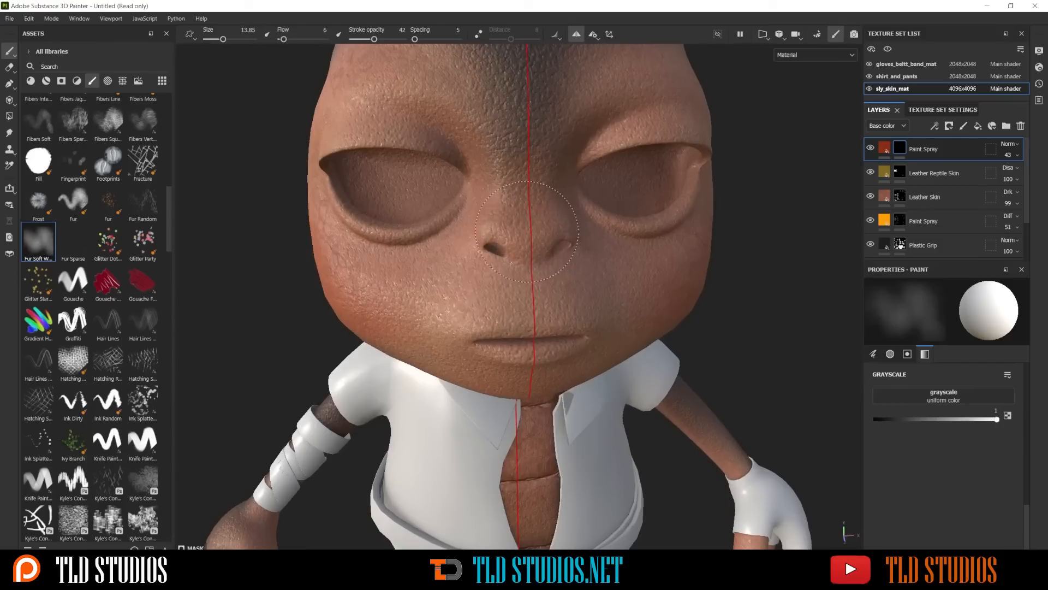
ctrl+right_drag(537, 225, 515, 225)
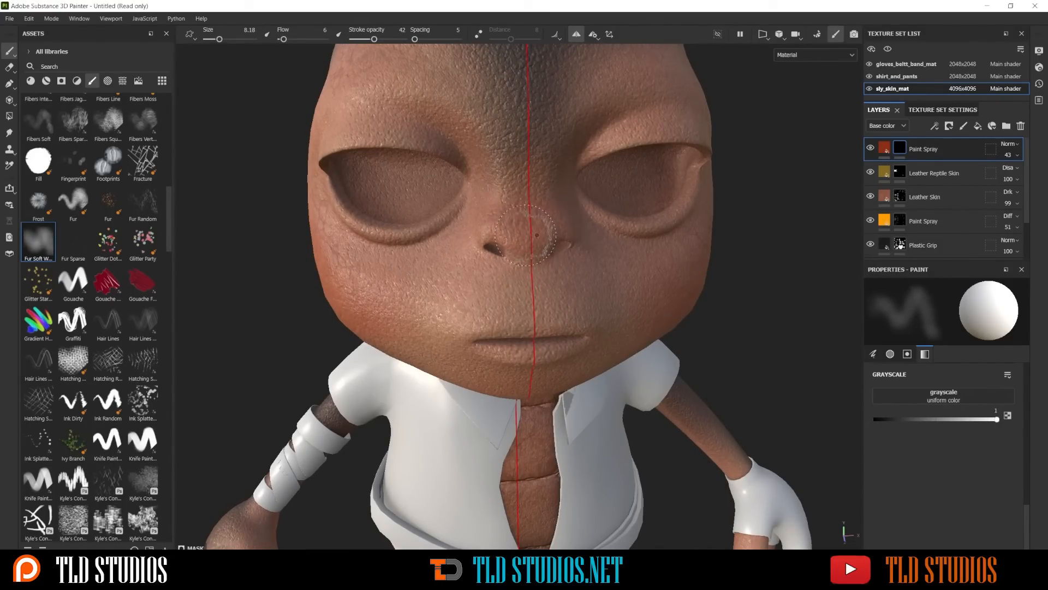
Enlarge the brush to 15.84 and paint the red Paint Spray mask over the brows and forehead
scroll(568, 193, down, 3)
alt+drag(515, 192, 554, 211)
ctrl+right_drag(517, 170, 544, 170)
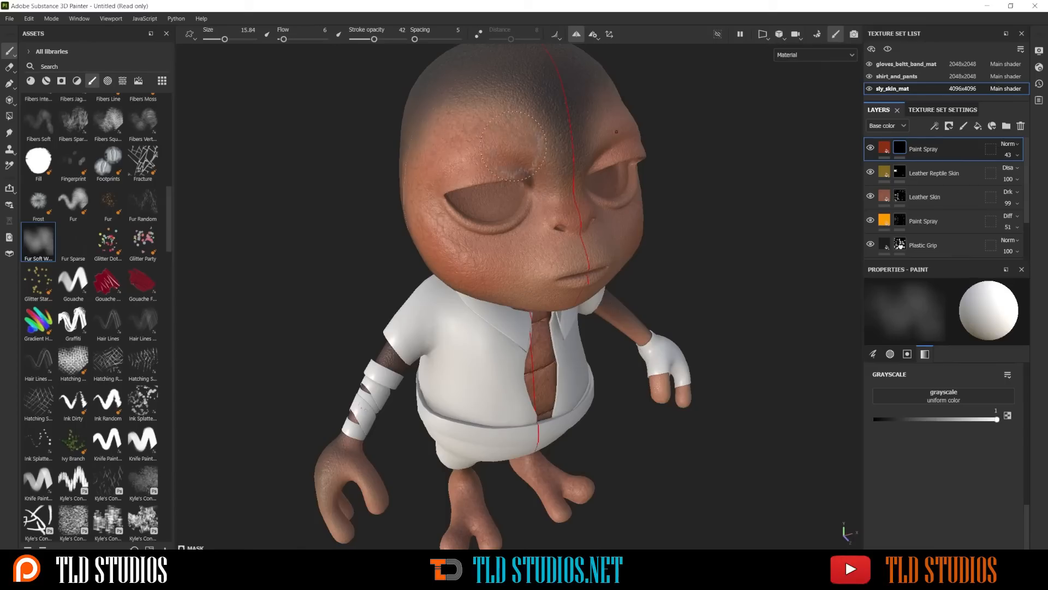
alt+drag(513, 144, 545, 125)
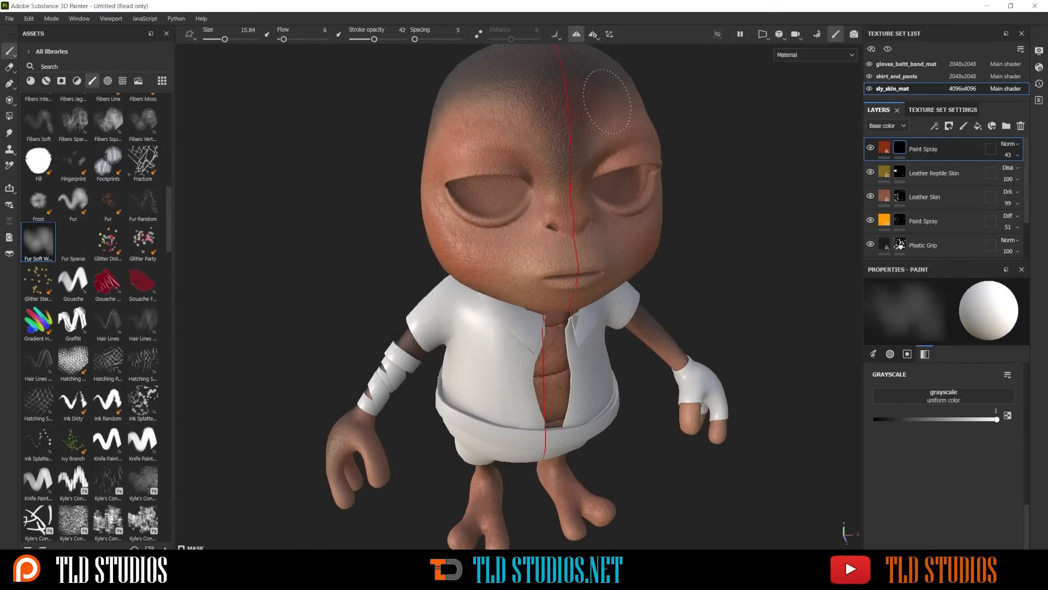
alt+drag(606, 112, 589, 141)
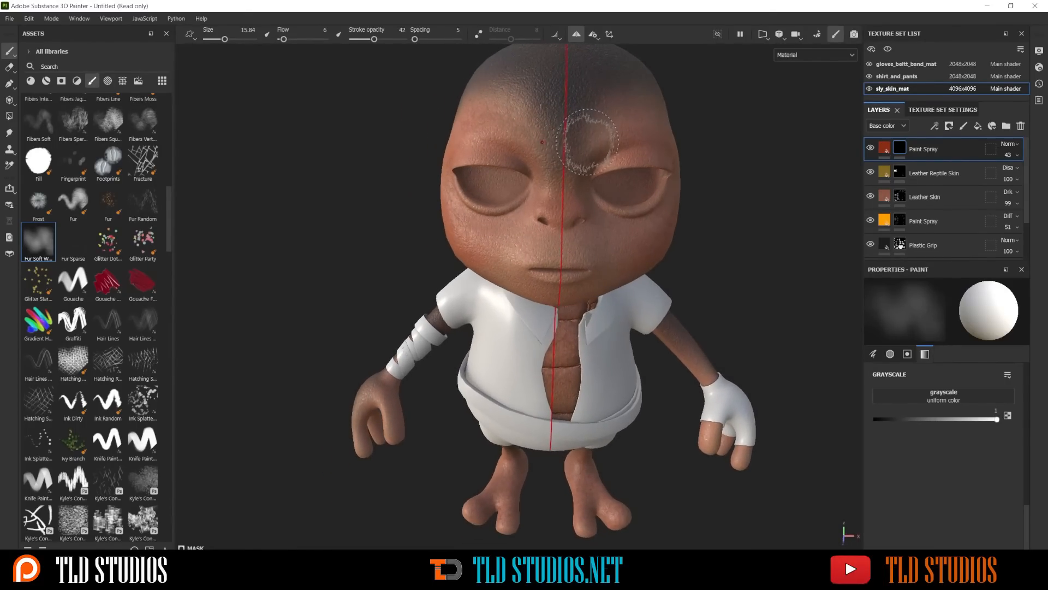
alt+middle_drag(620, 278, 611, 143)
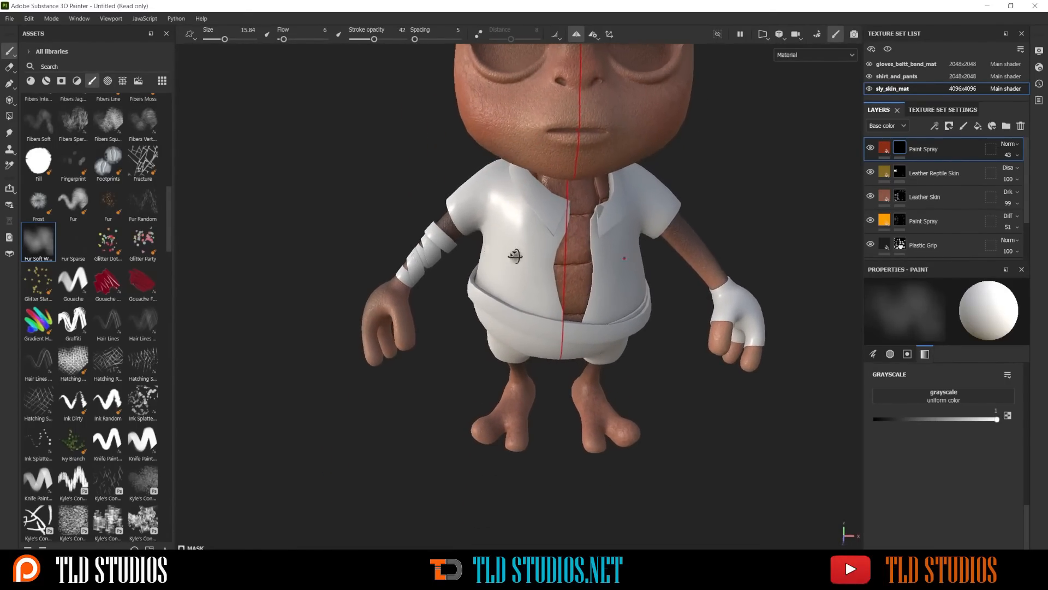
mouse_move(515, 255)
alt+mouse_down()
mouse_move(401, 377)
mouse_move(370, 384)
alt+mouse_up()
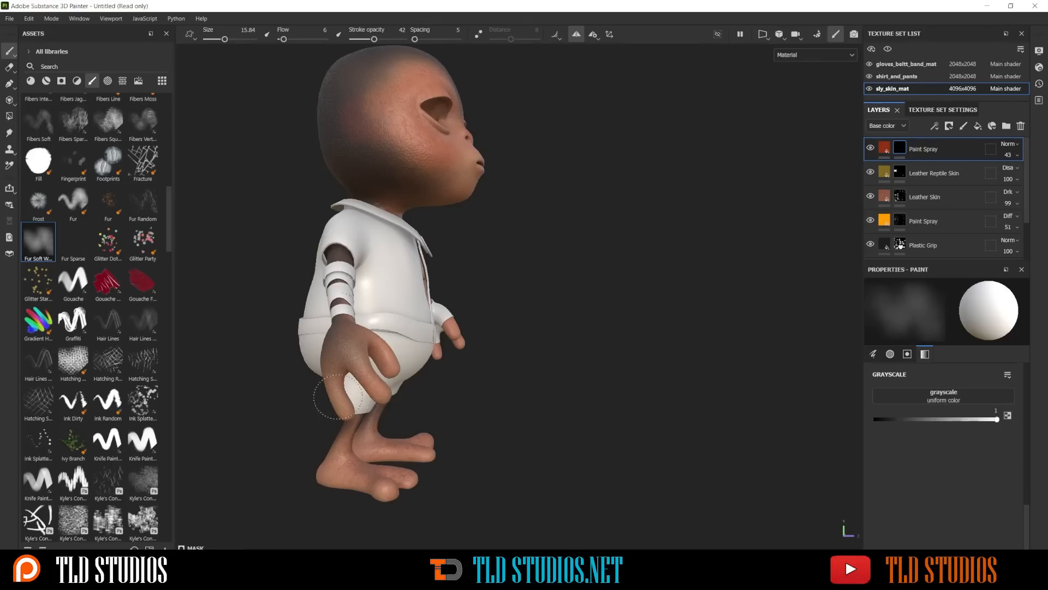
Examine the red tint and skin layers on the character's face, body and limbs from several angles
mouse_move(502, 388)
alt+mouse_down()
mouse_move(429, 404)
mouse_move(387, 357)
alt+mouse_up()
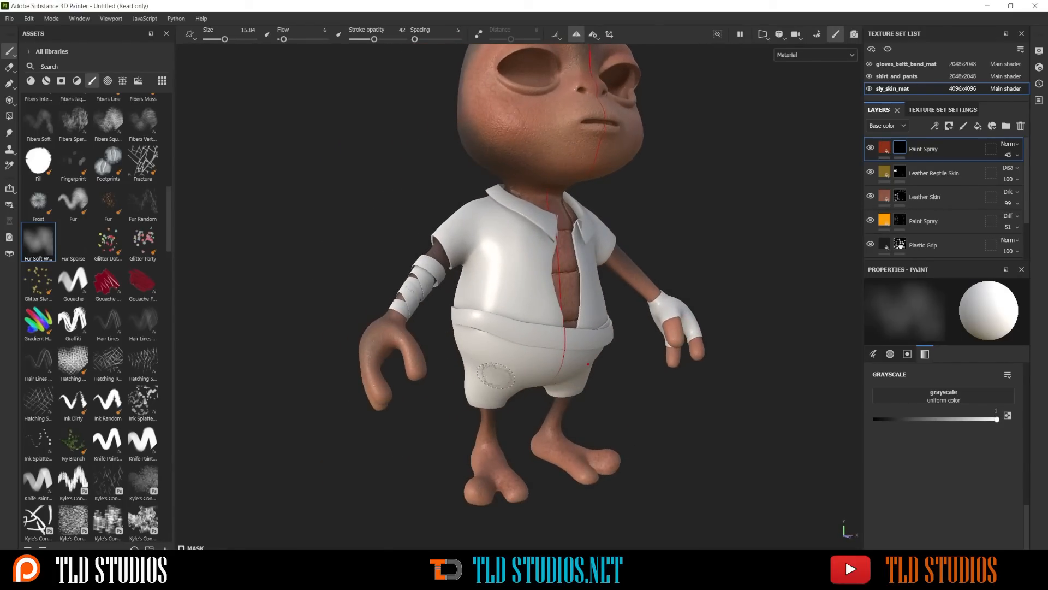
alt+middle_drag(519, 410, 491, 338)
alt+drag(491, 338, 428, 395)
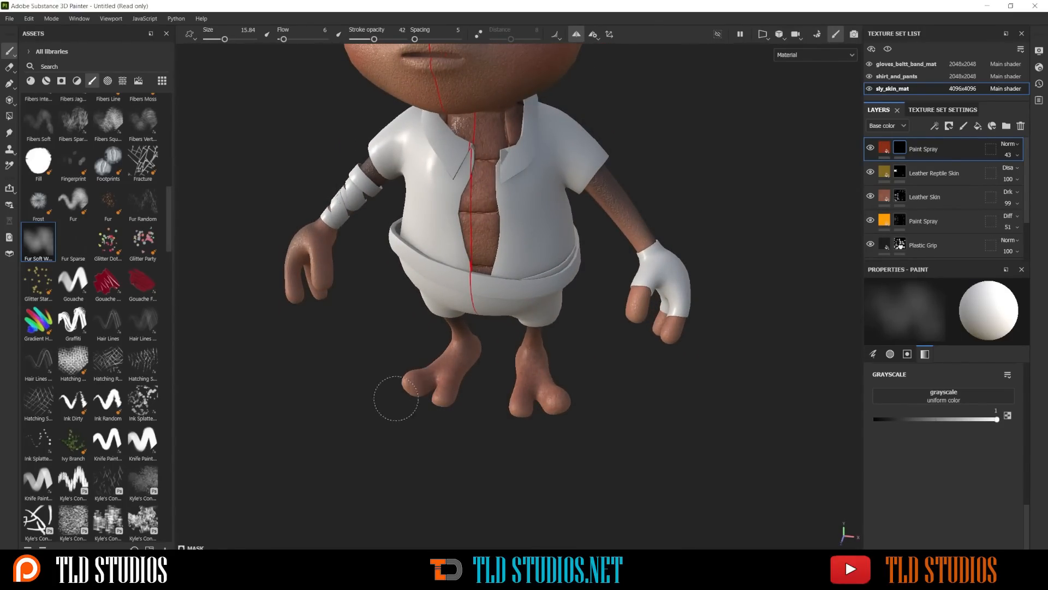
scroll(509, 355, down, 5)
mouse_move(557, 268)
alt+mouse_down()
mouse_move(532, 252)
mouse_move(573, 240)
alt+mouse_up()
scroll(580, 218, up, 3)
alt+middle_drag(568, 151, 607, 292)
scroll(562, 232, up, 3)
alt+drag(573, 229, 558, 293)
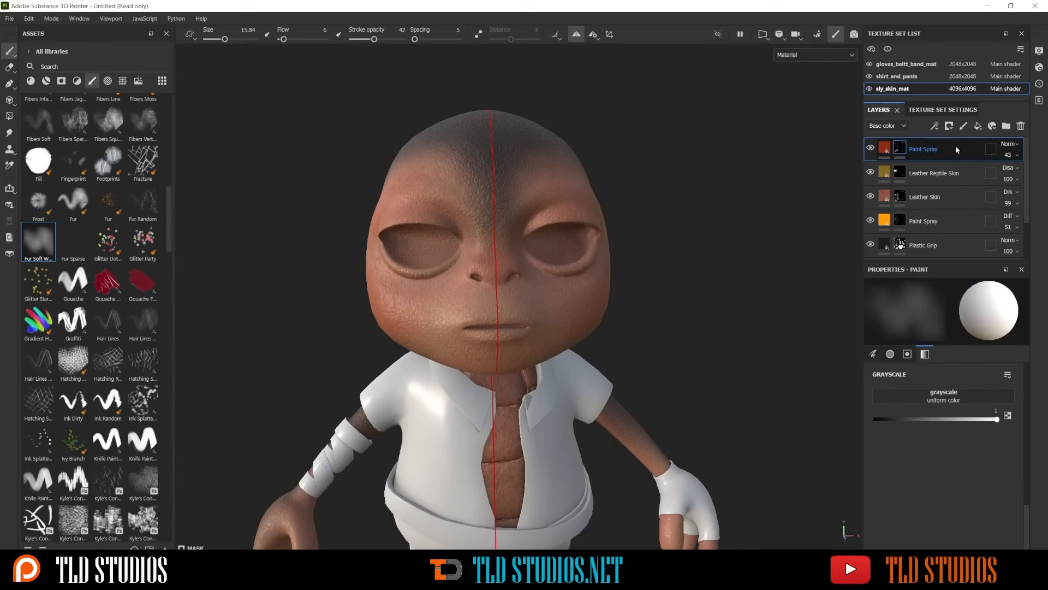
scroll(604, 240, down, 5)
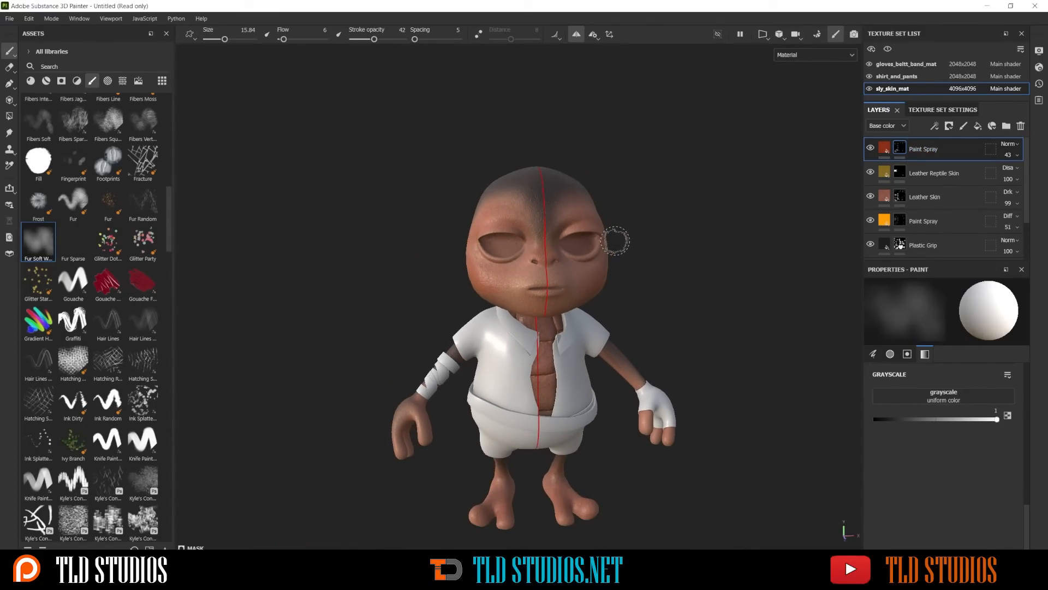
alt+drag(655, 257, 603, 217)
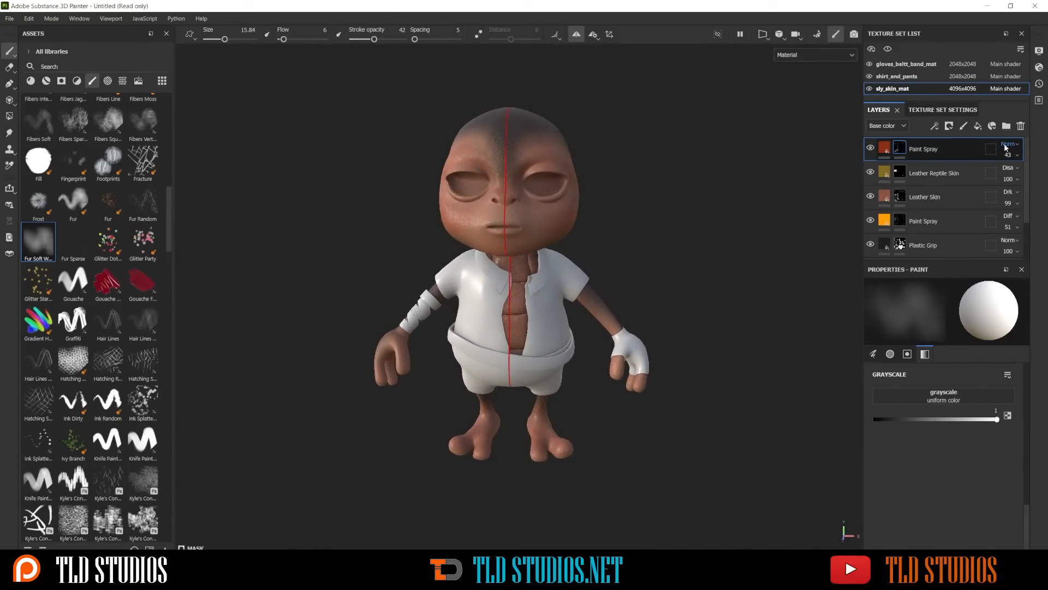
Add a new paint layer above the red Paint Spray layer and name it freckles
click(964, 127)
double_click(909, 151)
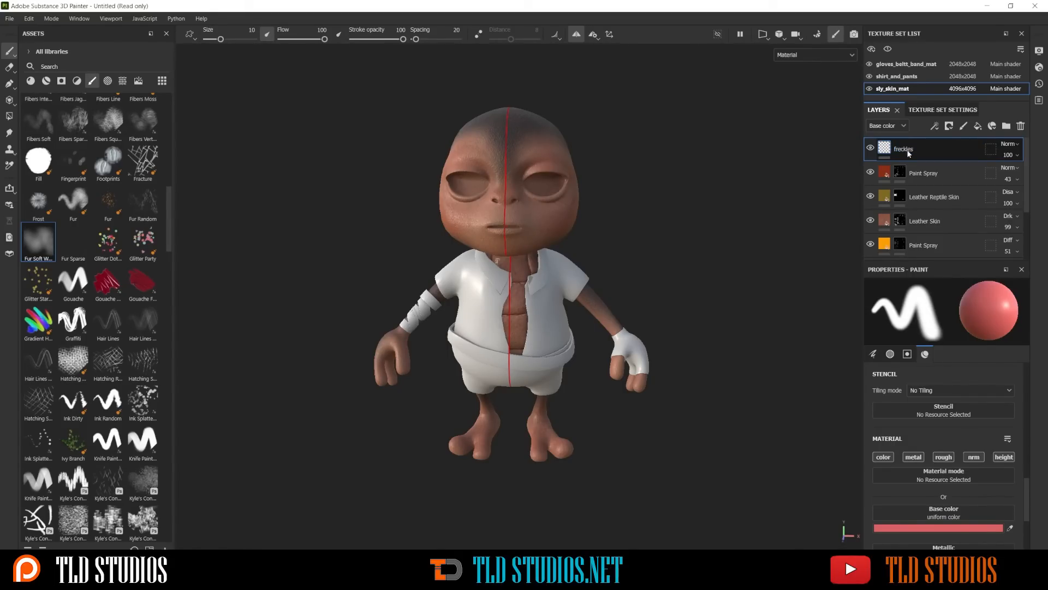
key(Return)
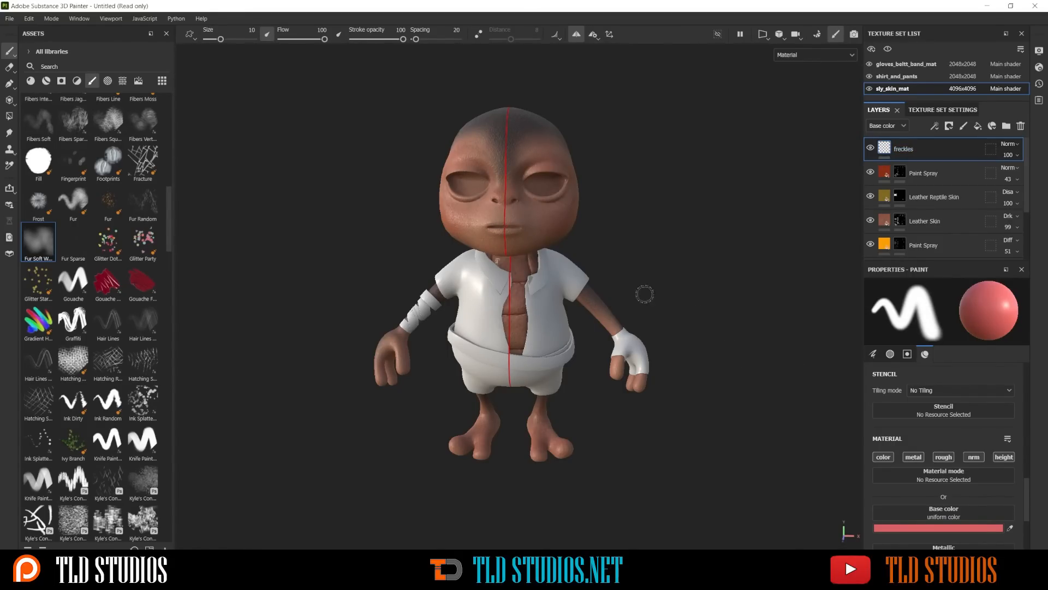
Choose Kyle Brush Presets alpha 53 as the brush alpha and set the base color to dark red 441616
scroll(115, 245, down, 10)
scroll(111, 261, down, 5)
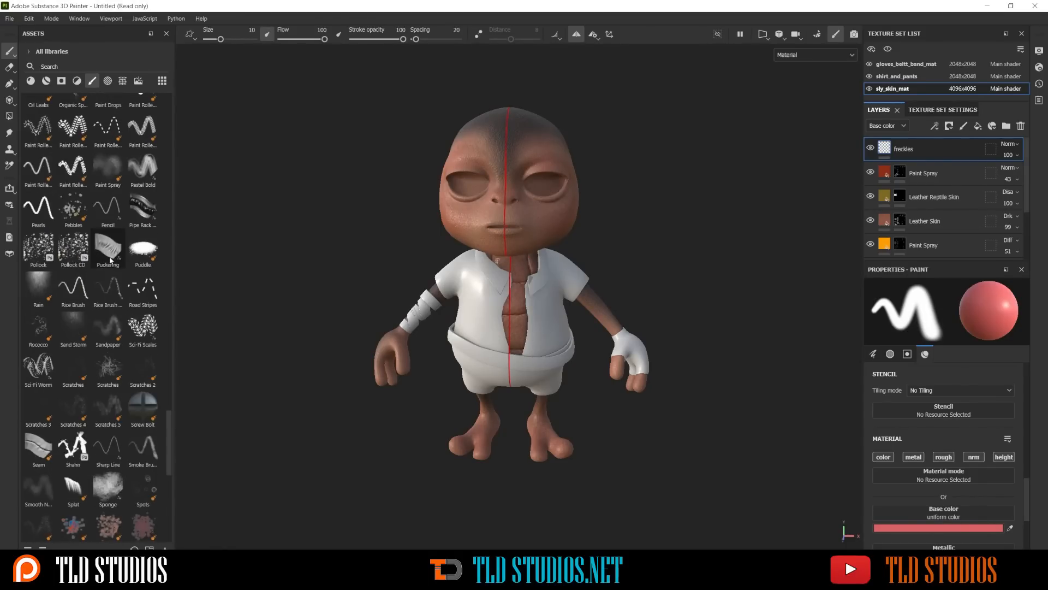
scroll(111, 260, down, 9)
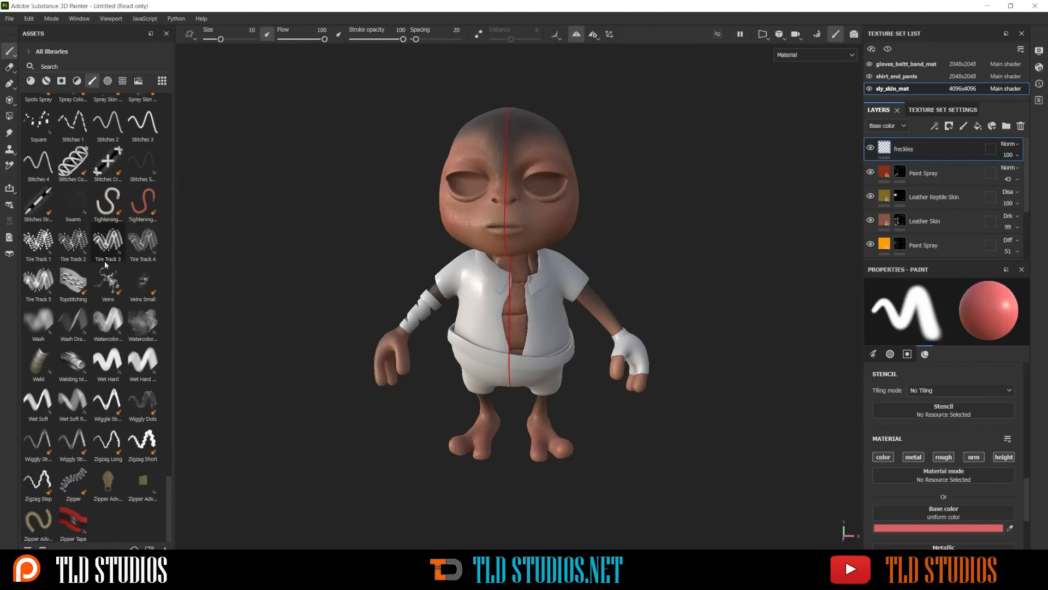
click(109, 81)
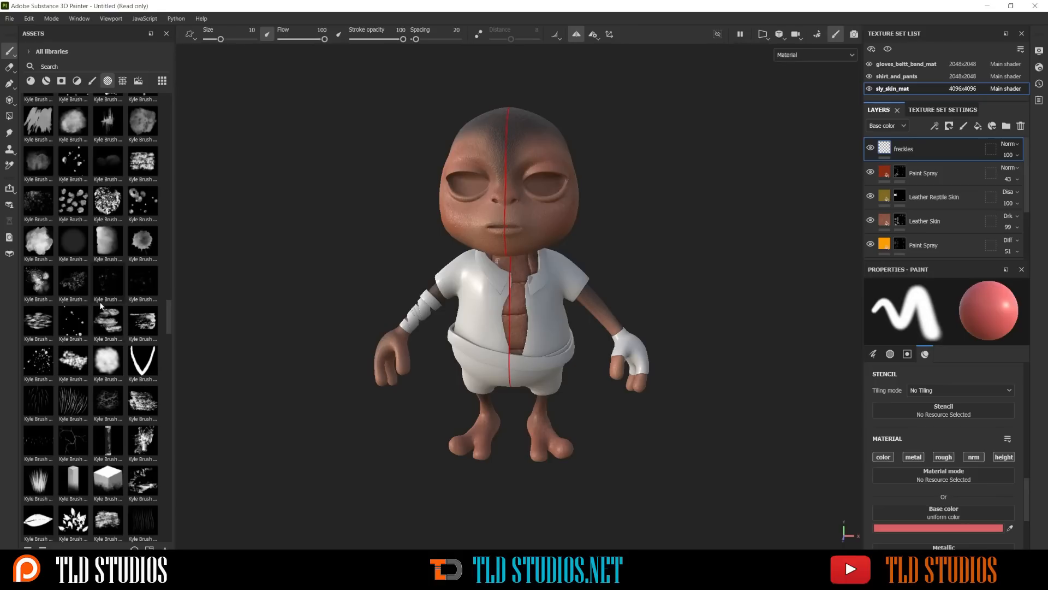
click(34, 367)
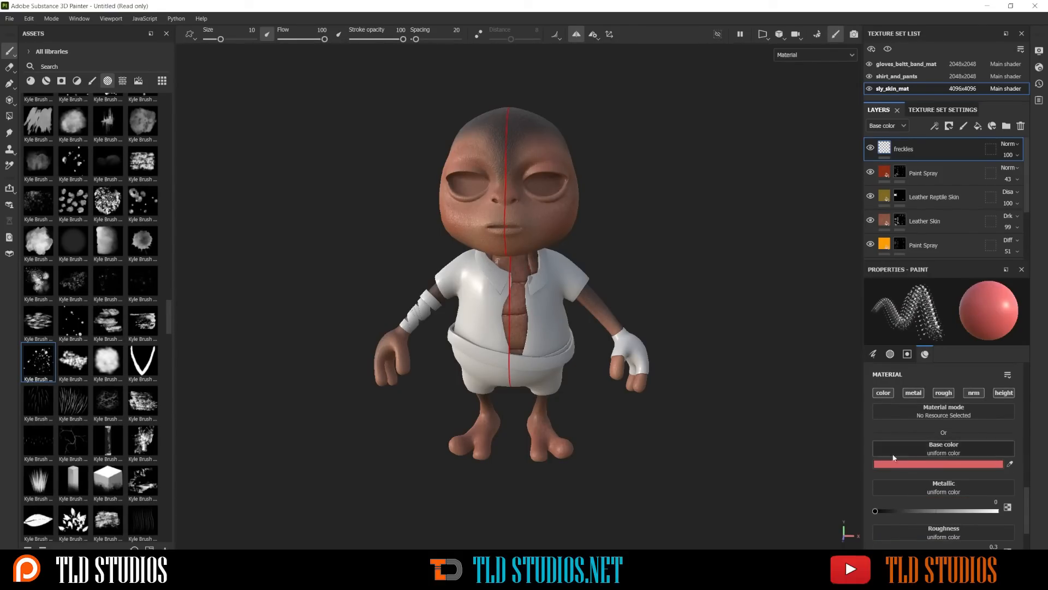
click(925, 465)
drag(862, 356, 863, 374)
Enlarge the freckle brush to size 16.56 to suit the character's cheeks
scroll(535, 230, up, 5)
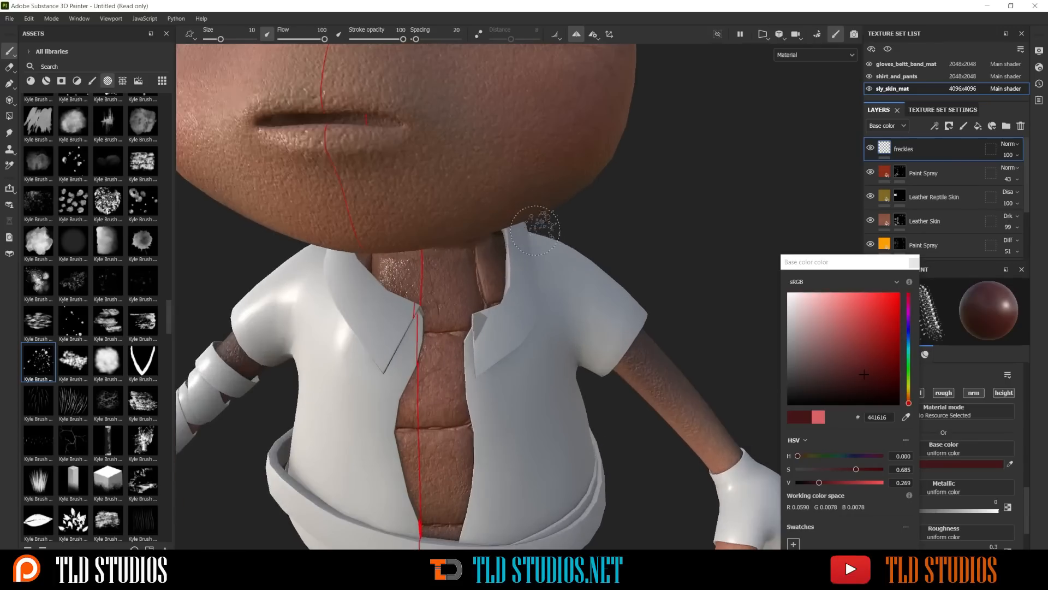
alt+drag(529, 214, 573, 215)
alt+middle_drag(573, 215, 672, 306)
scroll(546, 222, down, 3)
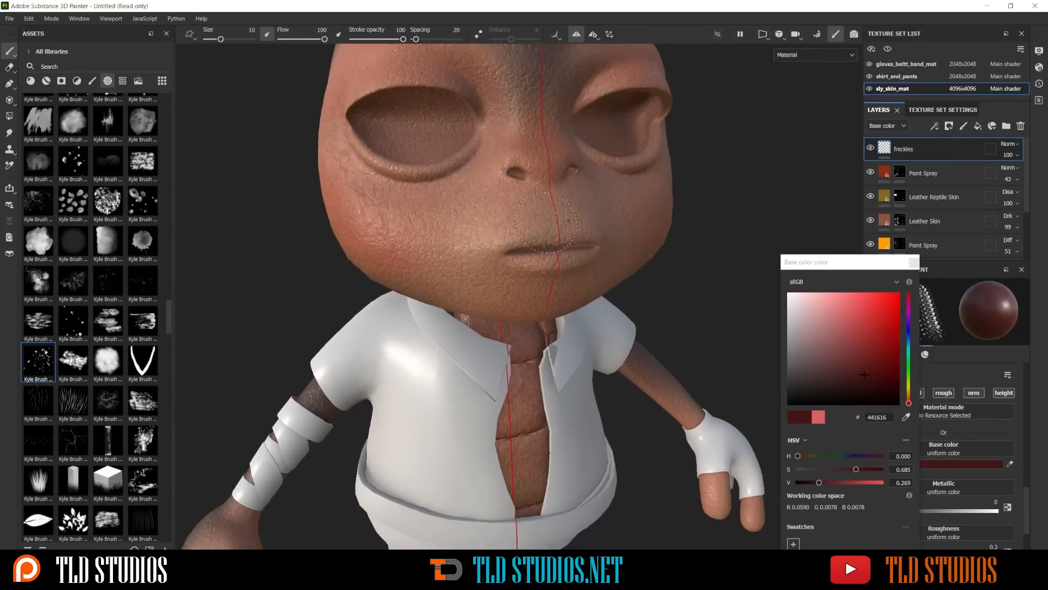
alt+drag(546, 223, 422, 246)
scroll(452, 239, up, 3)
scroll(451, 235, down, 5)
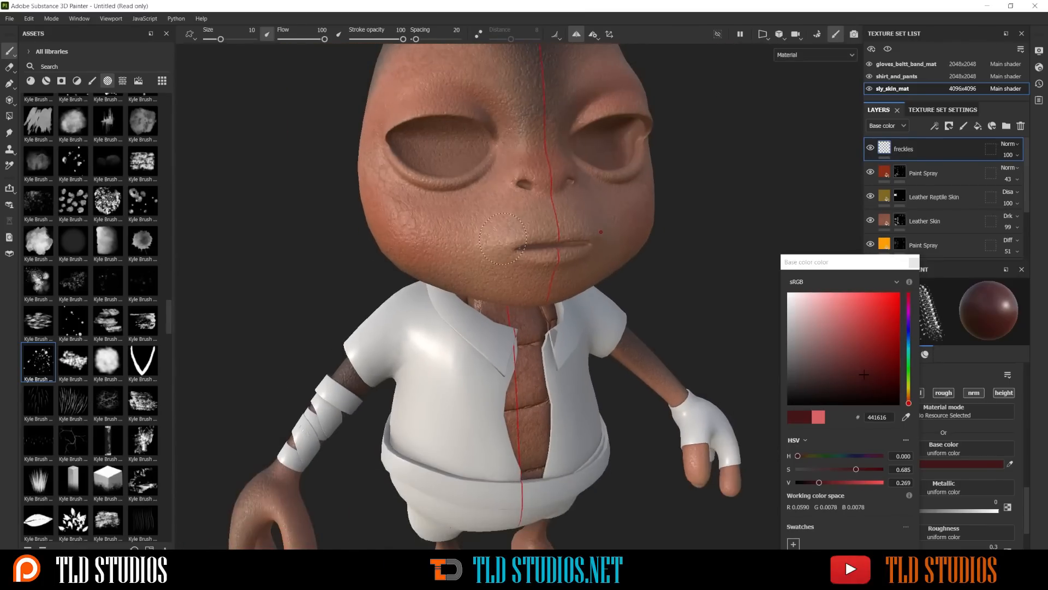
scroll(494, 237, up, 2)
scroll(475, 272, up, 3)
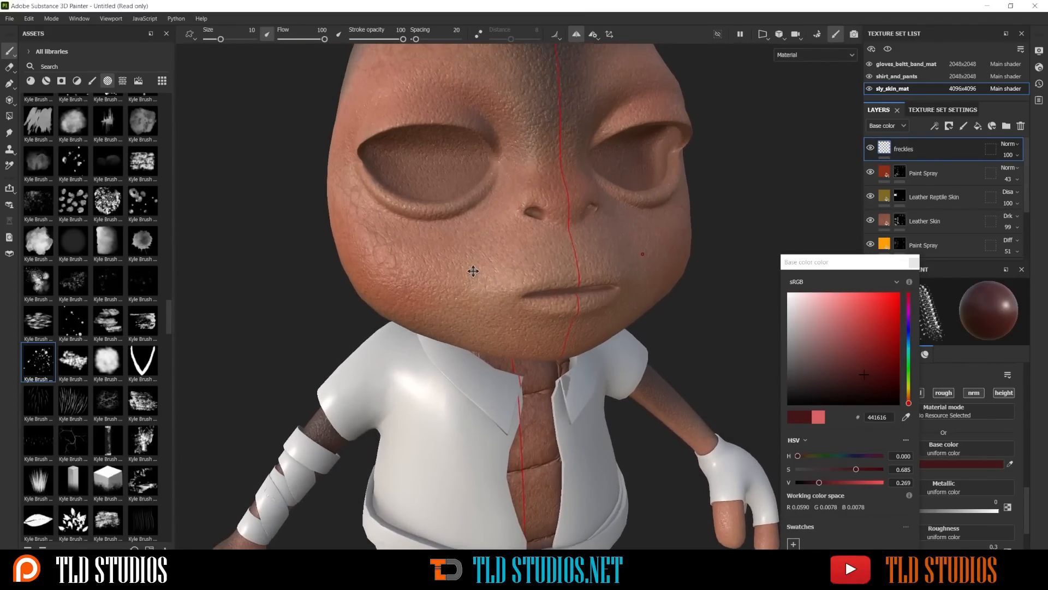
key(bracketright)
key(bracketright)
key(bracketright)
key(bracketright)
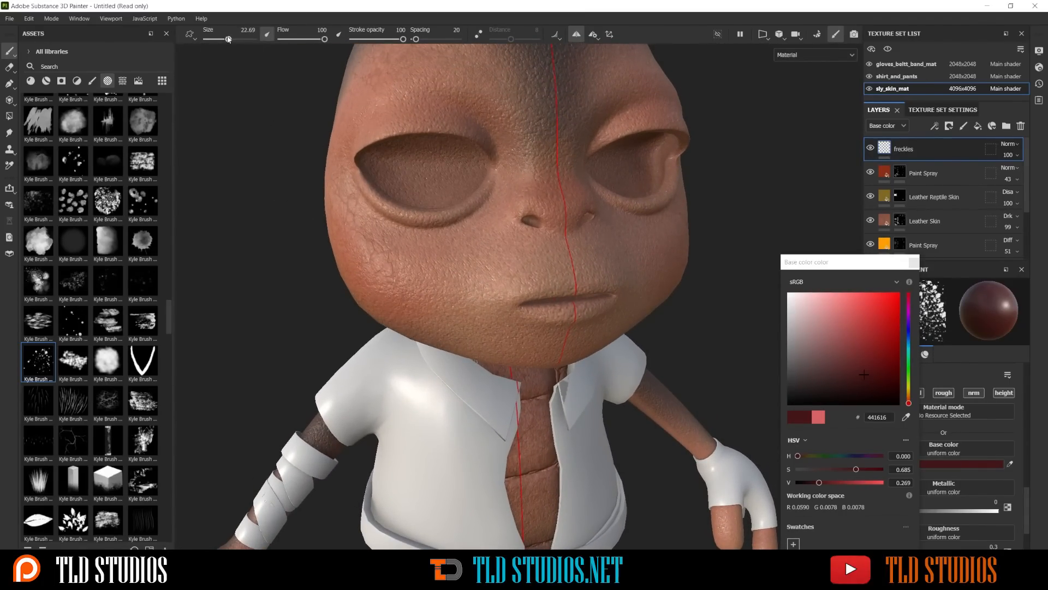
drag(229, 39, 225, 39)
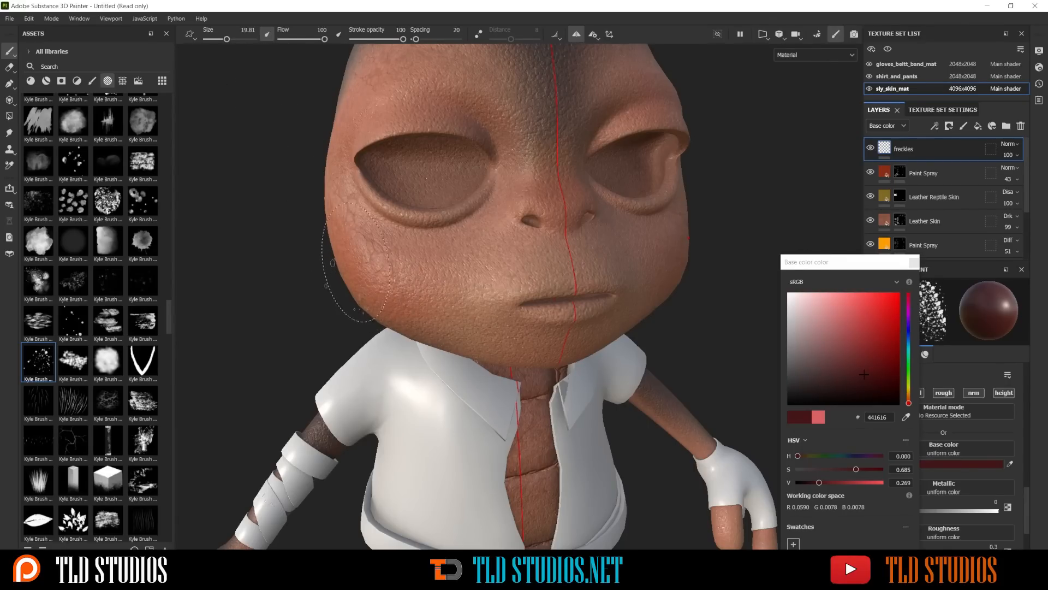
key(ctrl)
mouse_move(273, 233)
ctrl+right_down()
mouse_move(280, 222)
mouse_move(257, 222)
mouse_move(276, 235)
mouse_move(266, 232)
ctrl+right_up()
alt+drag(474, 249, 495, 253)
scroll(495, 252, up, 3)
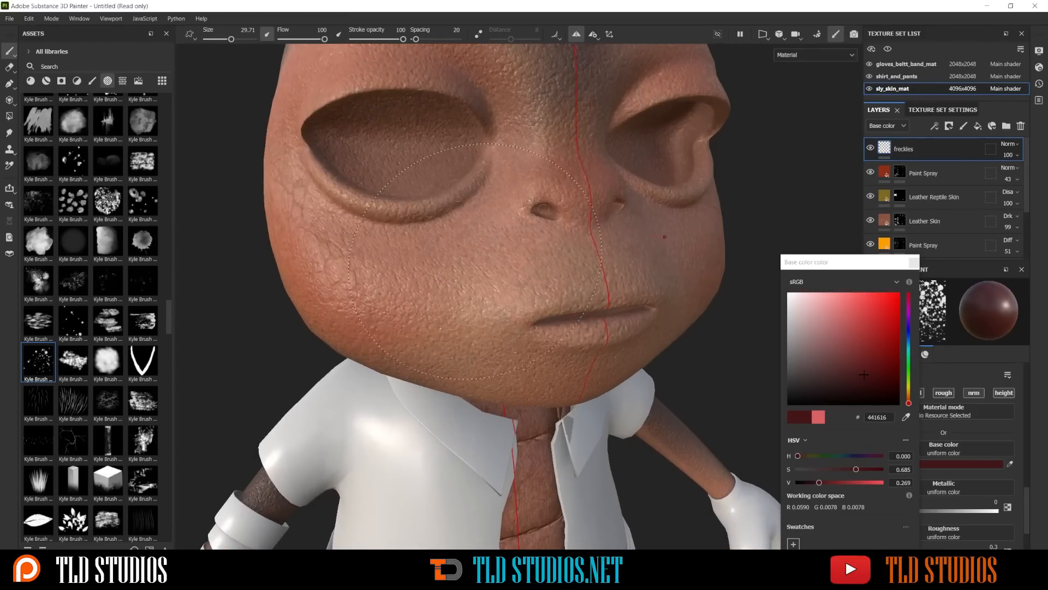
mouse_move(376, 204)
ctrl+right_down()
mouse_move(350, 204)
mouse_move(360, 203)
ctrl+right_up()
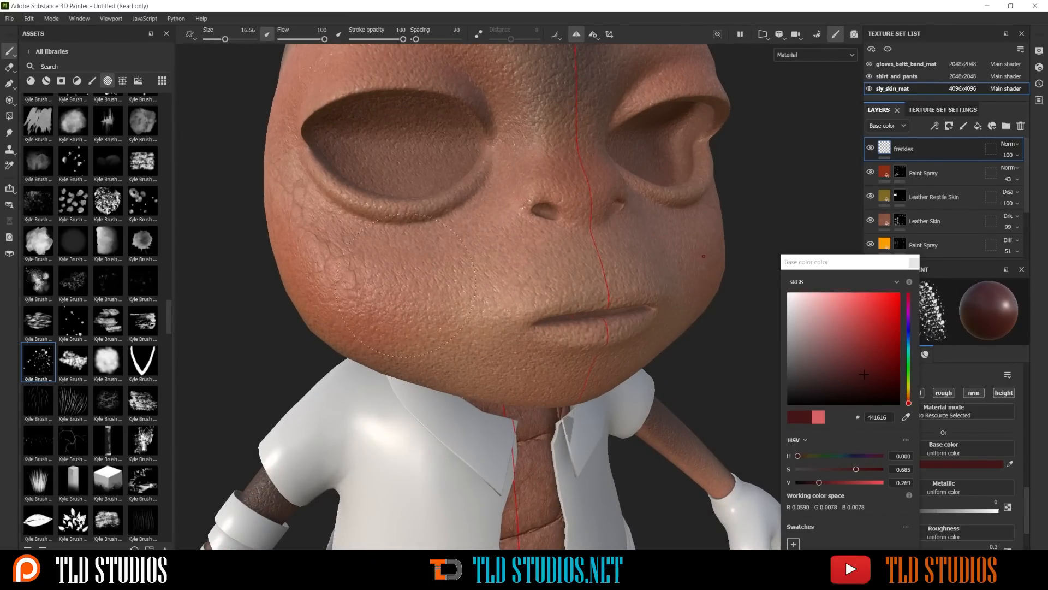
Try painting dense freckles across the cheeks and nose bridge on the freckles layer, and undo the strokes
mouse_move(406, 285)
mouse_down()
mouse_move(465, 241)
mouse_move(498, 196)
mouse_up()
scroll(479, 205, down, 3)
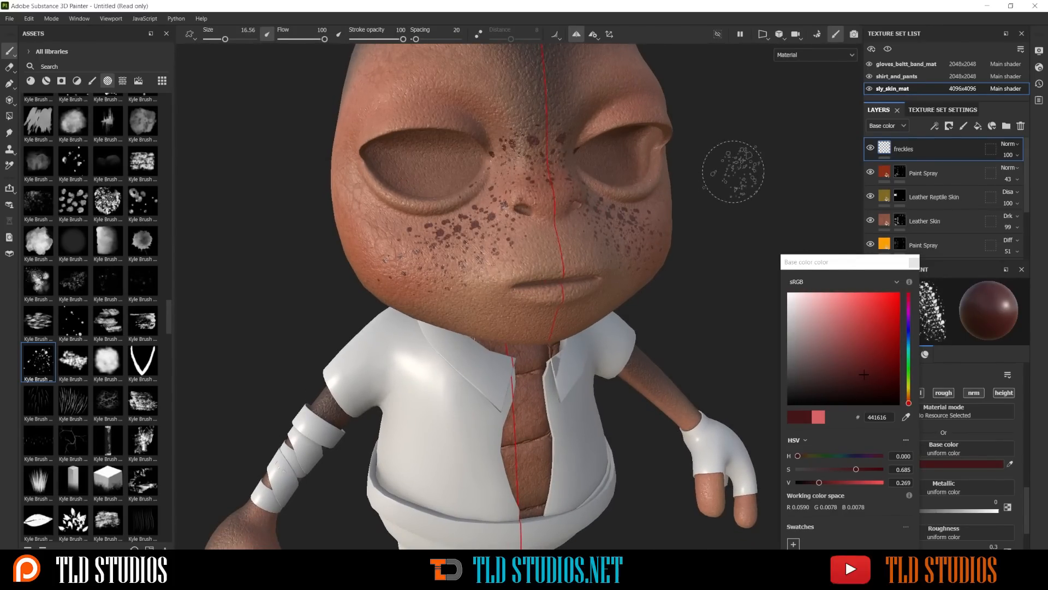
scroll(731, 175, down, 3)
mouse_move(669, 196)
alt+mouse_down()
mouse_move(590, 196)
mouse_move(662, 199)
mouse_move(676, 178)
alt+mouse_up()
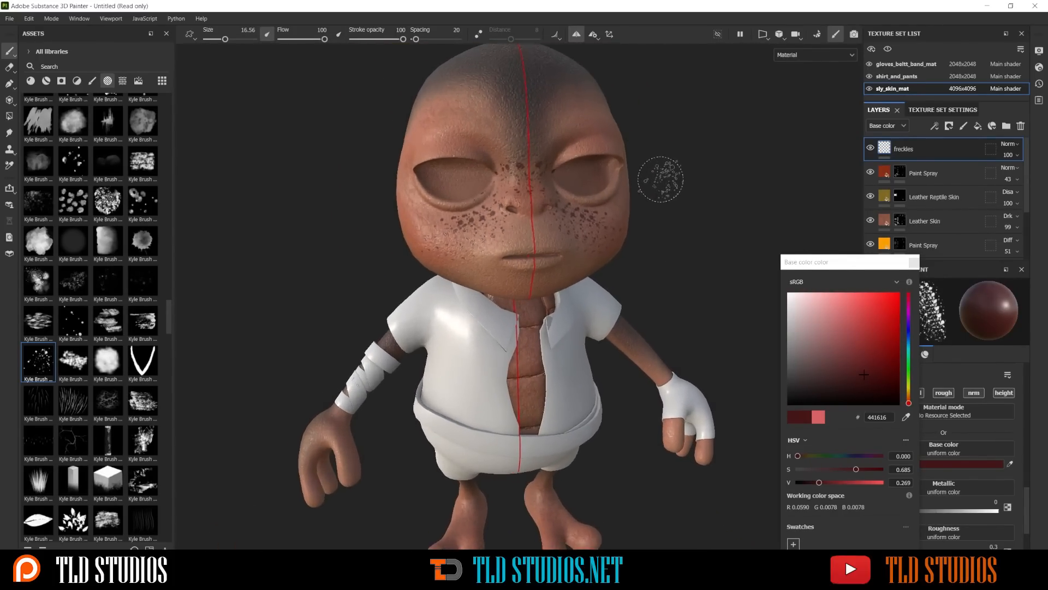
scroll(682, 175, up, 3)
key(ctrl+z)
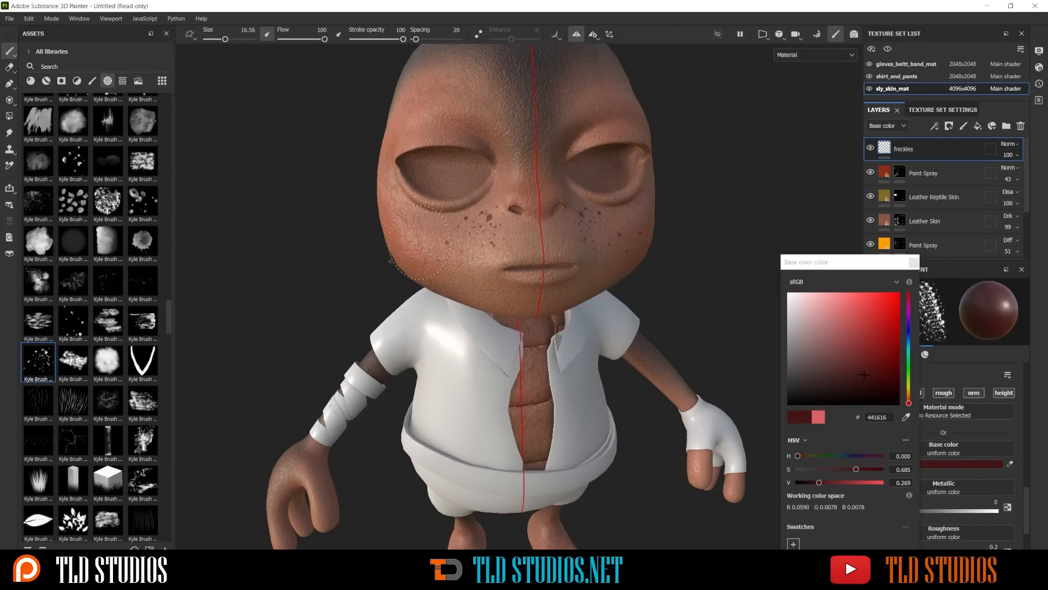
Paint sparse freckles over the cheeks, and reduce the brush size to 11.77 to add freckles on the nose bridge
key(bracketleft)
key(bracketleft)
key(bracketleft)
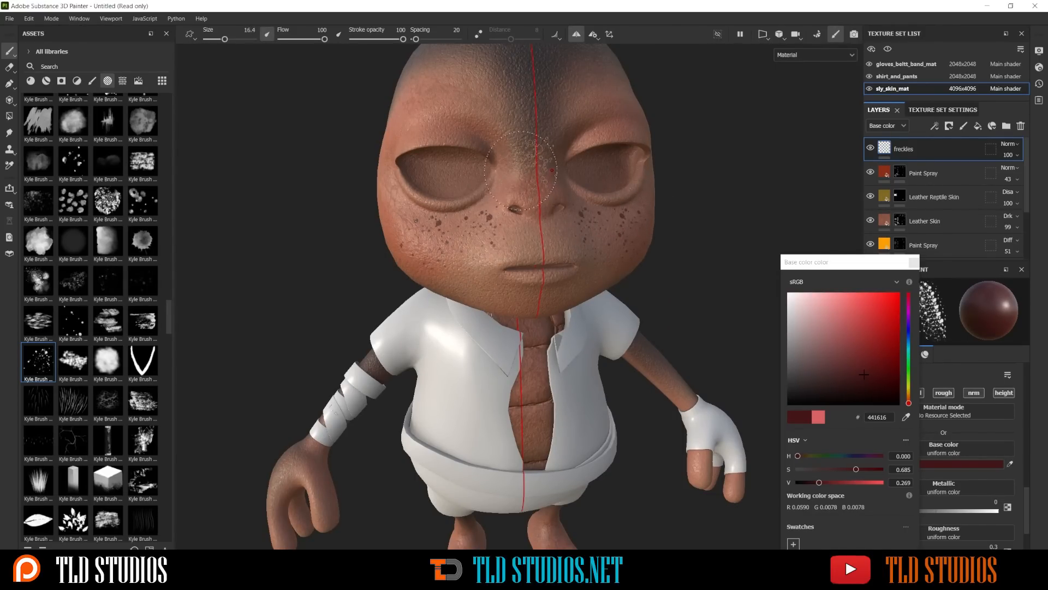
scroll(416, 137, up, 2)
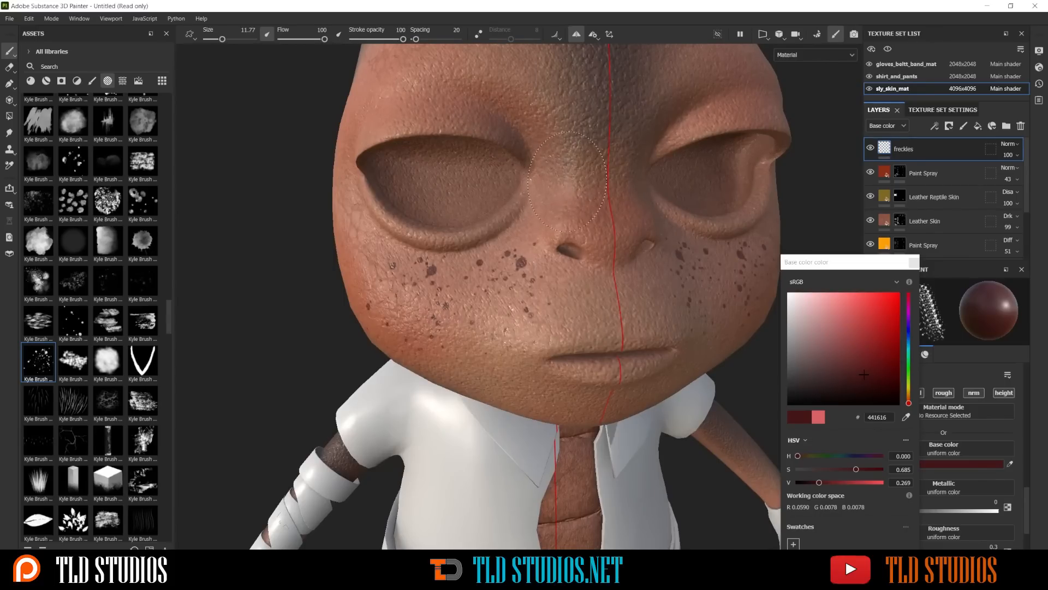
scroll(718, 156, down, 2)
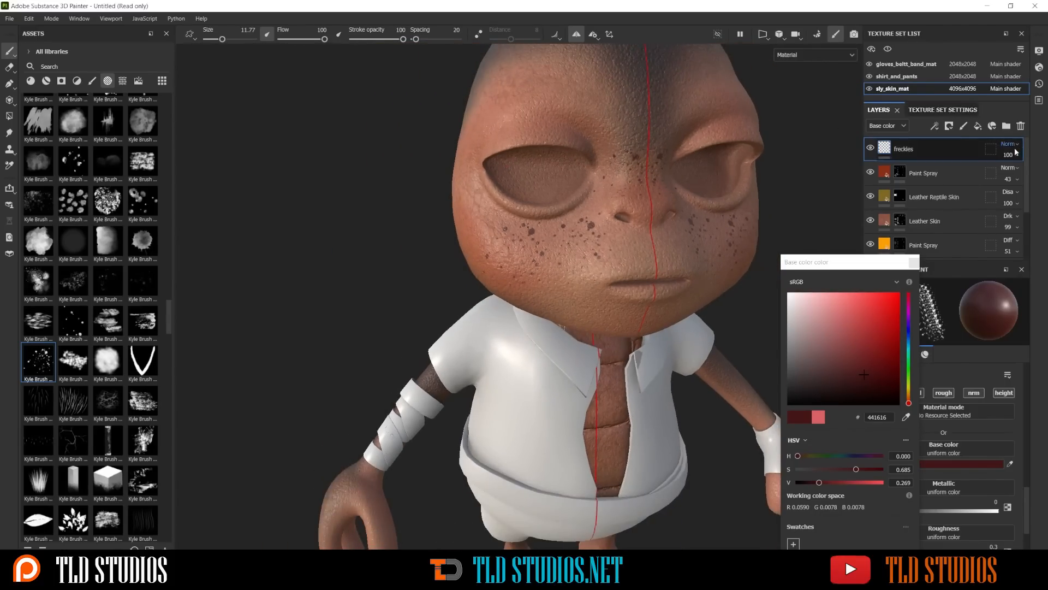
Try several blending modes on the freckles layer and set it to Soft light
scroll(1012, 148, down, 2)
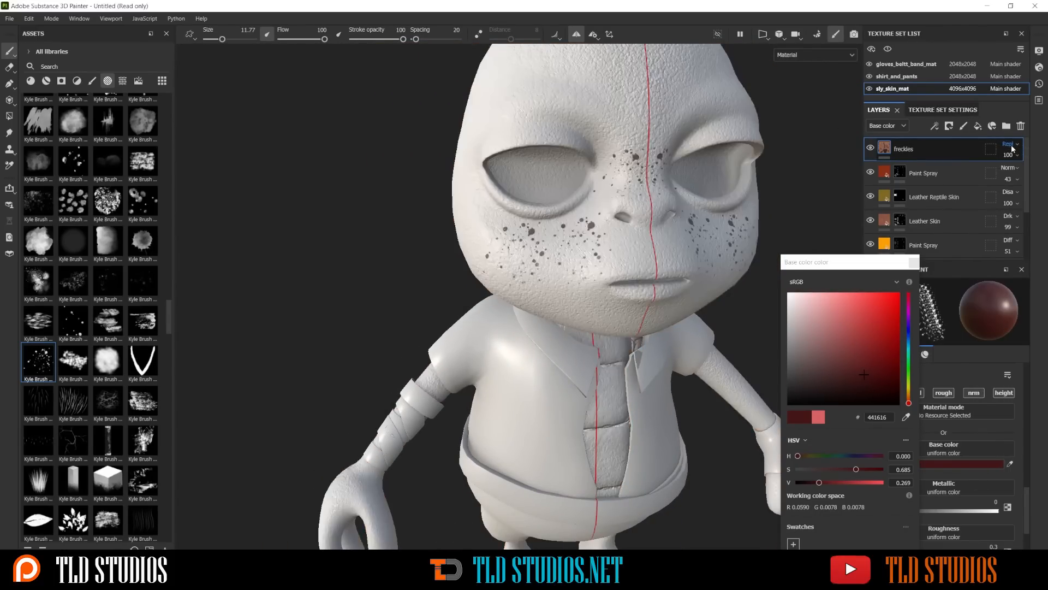
scroll(1012, 148, down, 5)
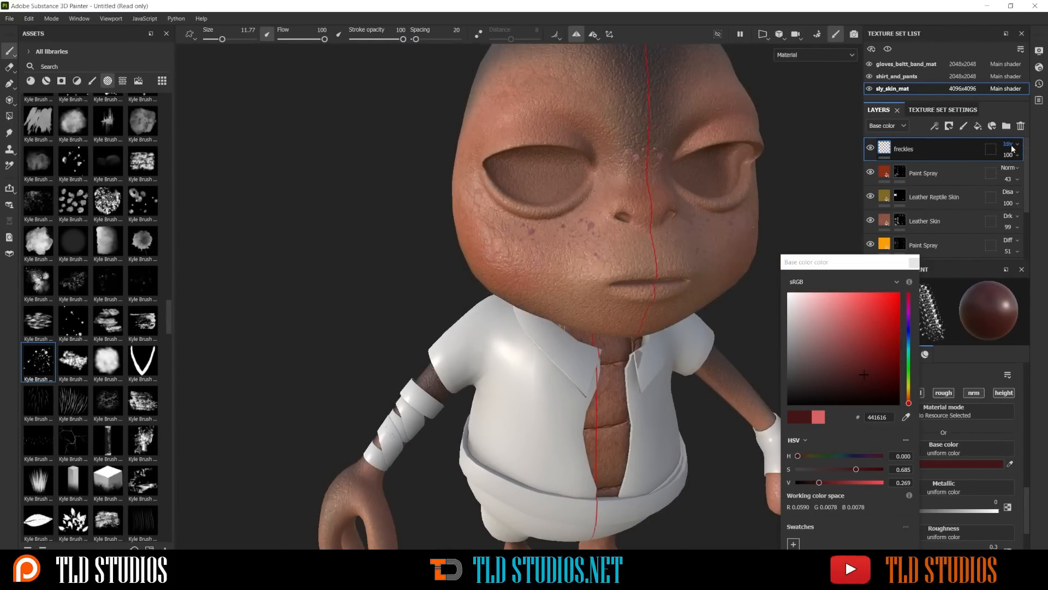
scroll(1013, 148, up, 1)
scroll(1013, 148, down, 5)
scroll(1013, 147, down, 2)
Set the freckles layer's opacity to 87
click(1013, 155)
click(1023, 171)
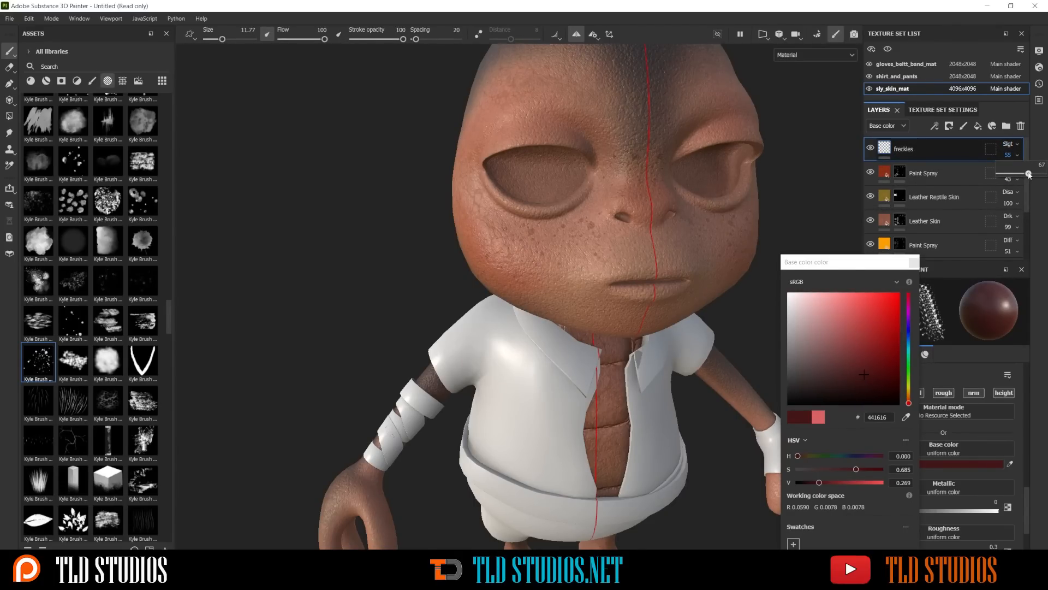
drag(1029, 173, 1039, 177)
click(1009, 156)
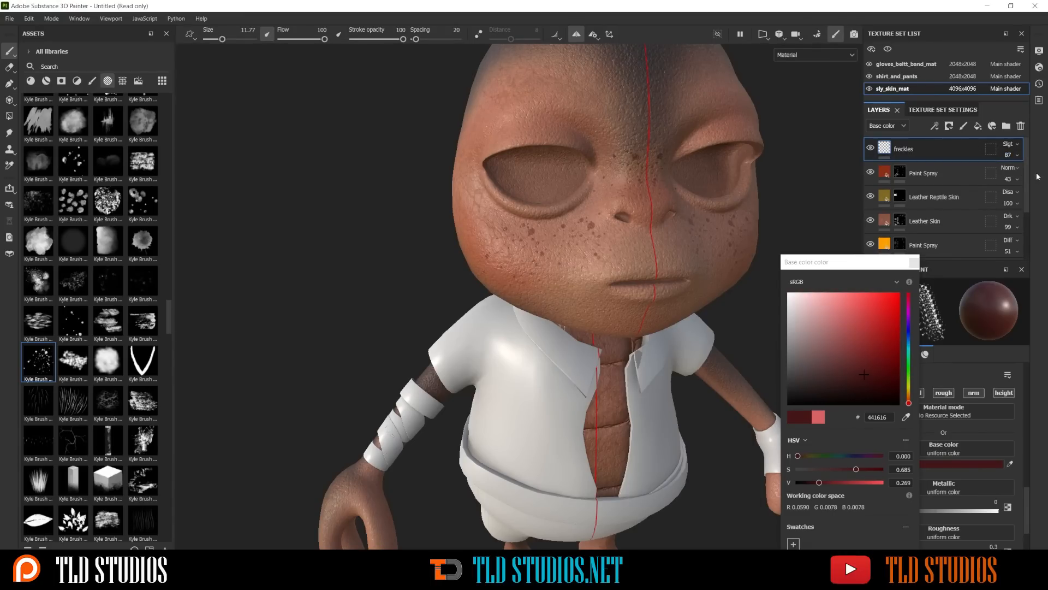
Close the base color picker and examine the whole freckled character from the front
scroll(748, 167, down, 2)
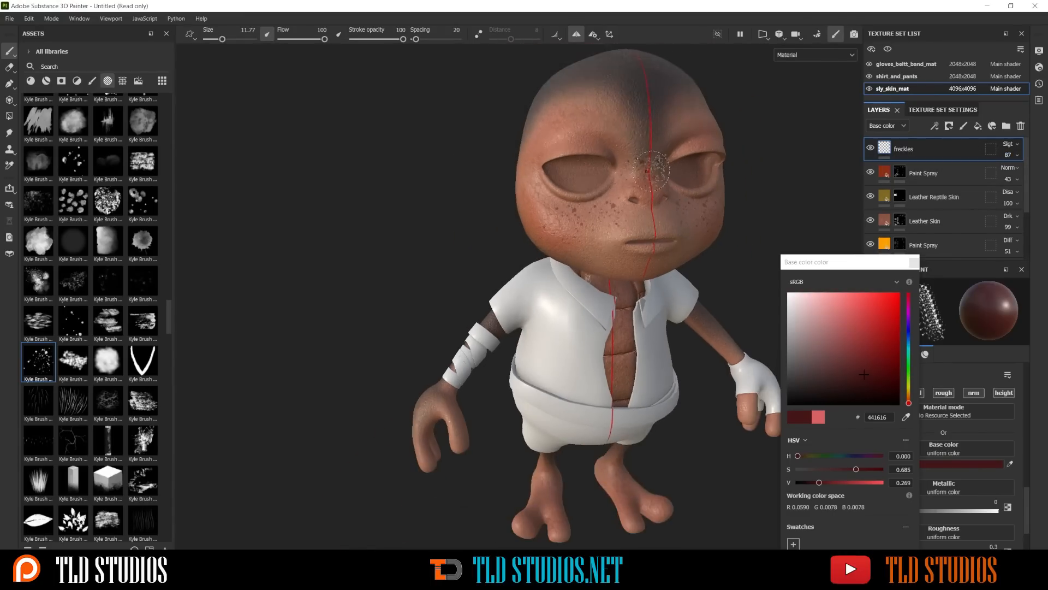
click(915, 262)
scroll(695, 186, down, 3)
alt+drag(731, 240, 652, 230)
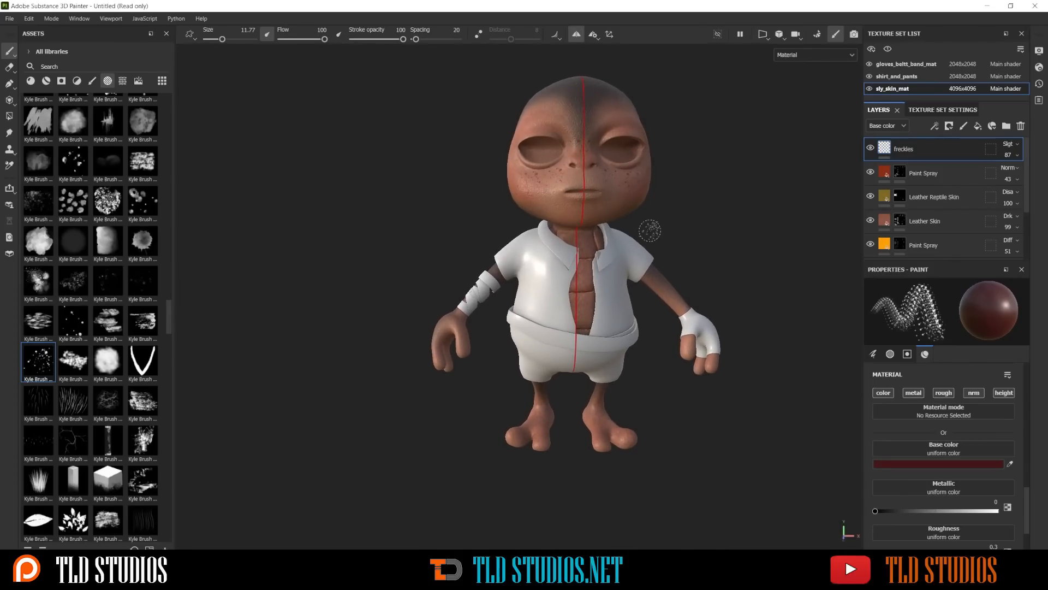
alt+middle_drag(664, 186, 606, 218)
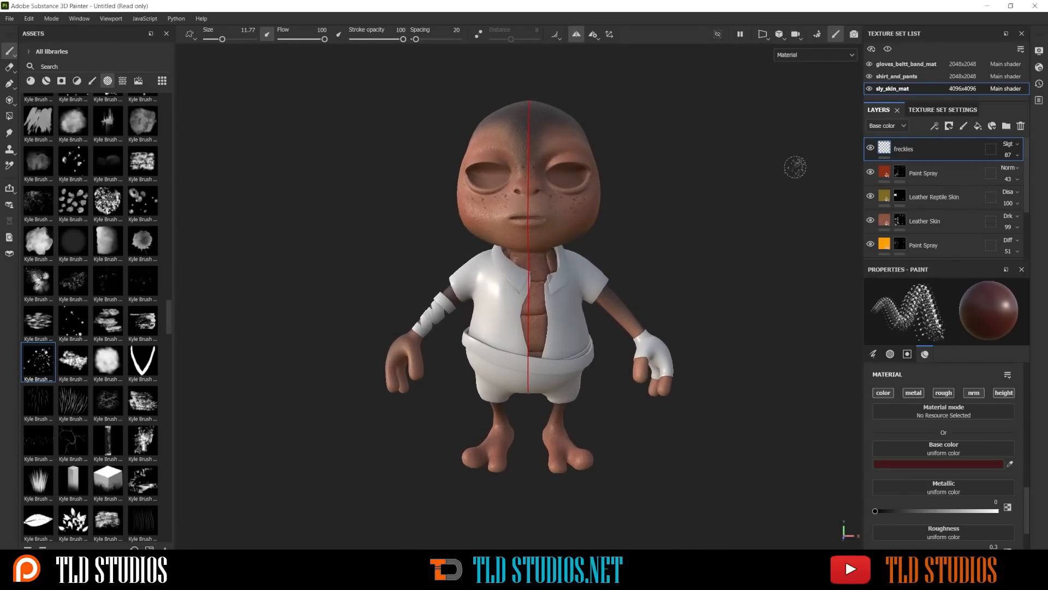
Open the project's file commands
click(9, 19)
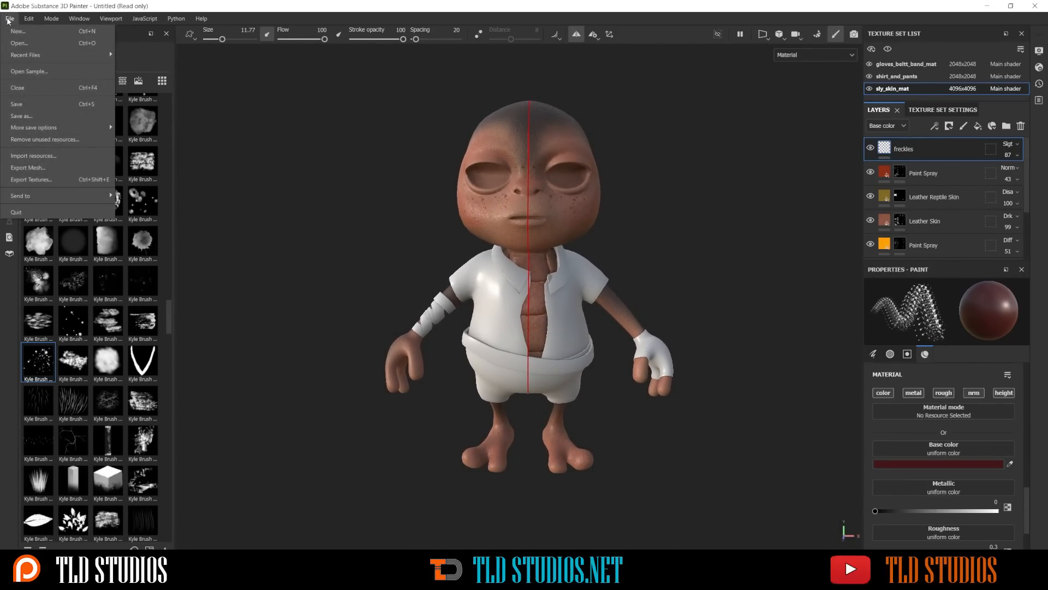